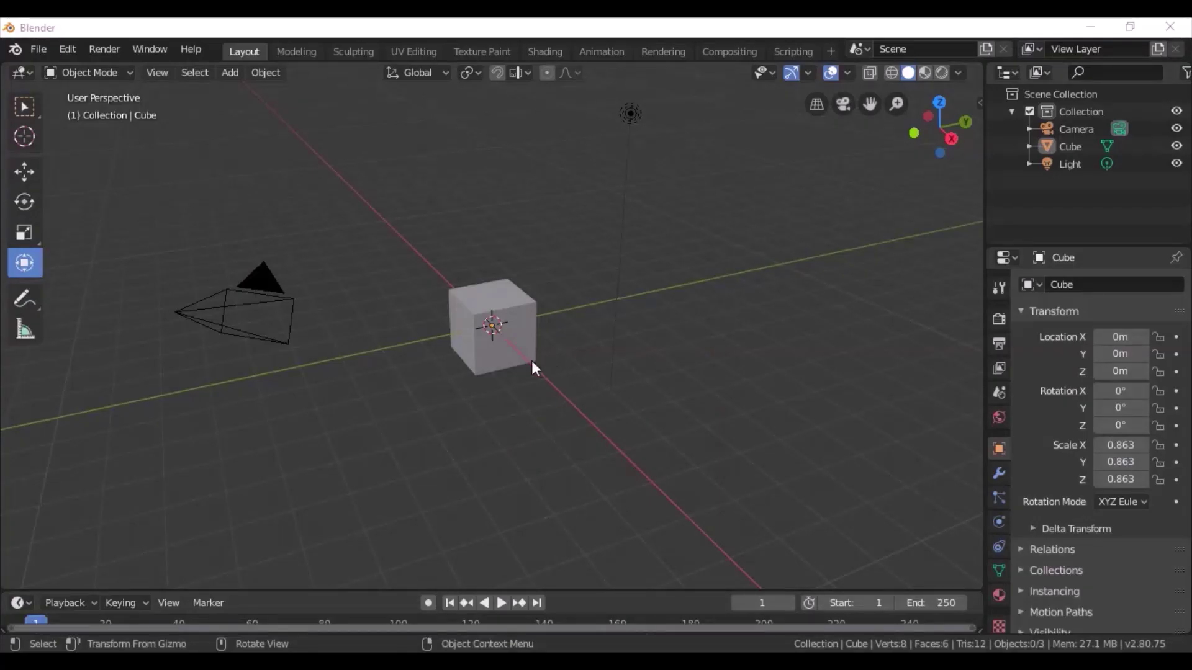
Scale the cube up, then stretch it along Y and X to 3.246 × 2.398 × 1.293
click(516, 333)
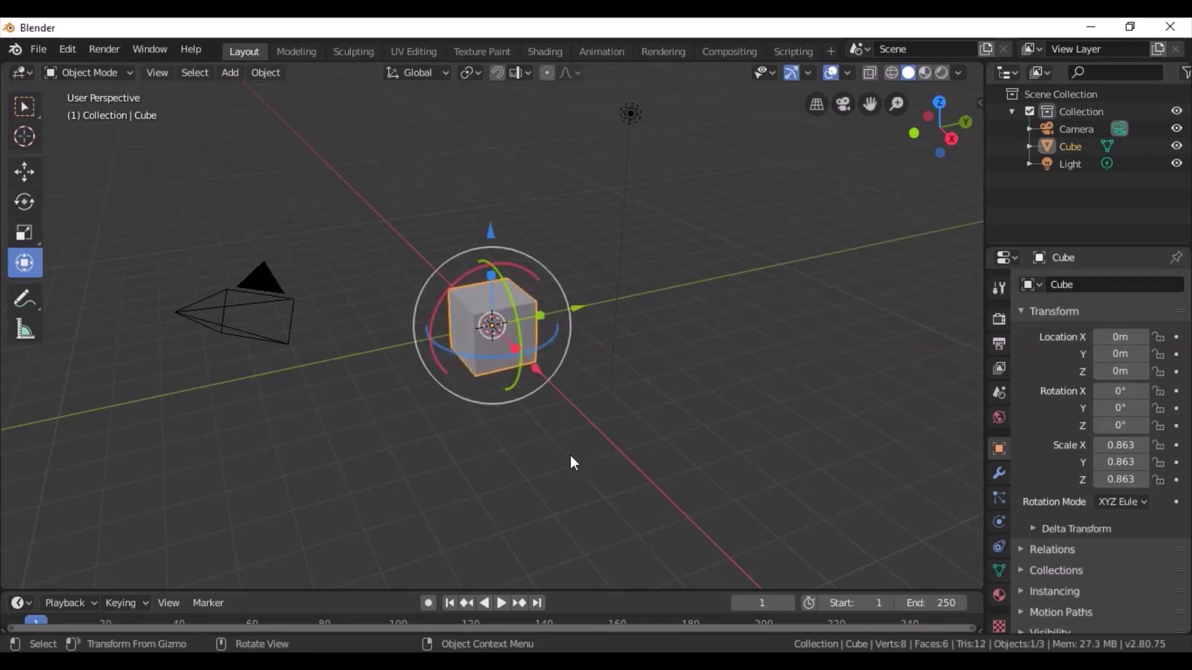
key(s)
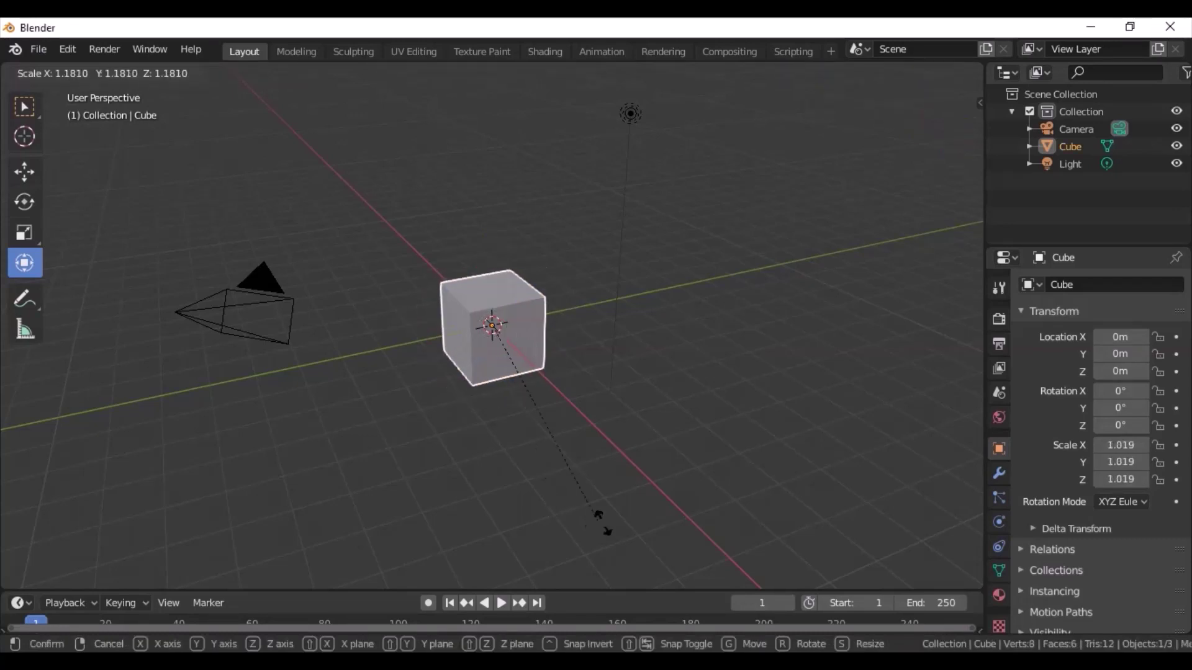
click(652, 520)
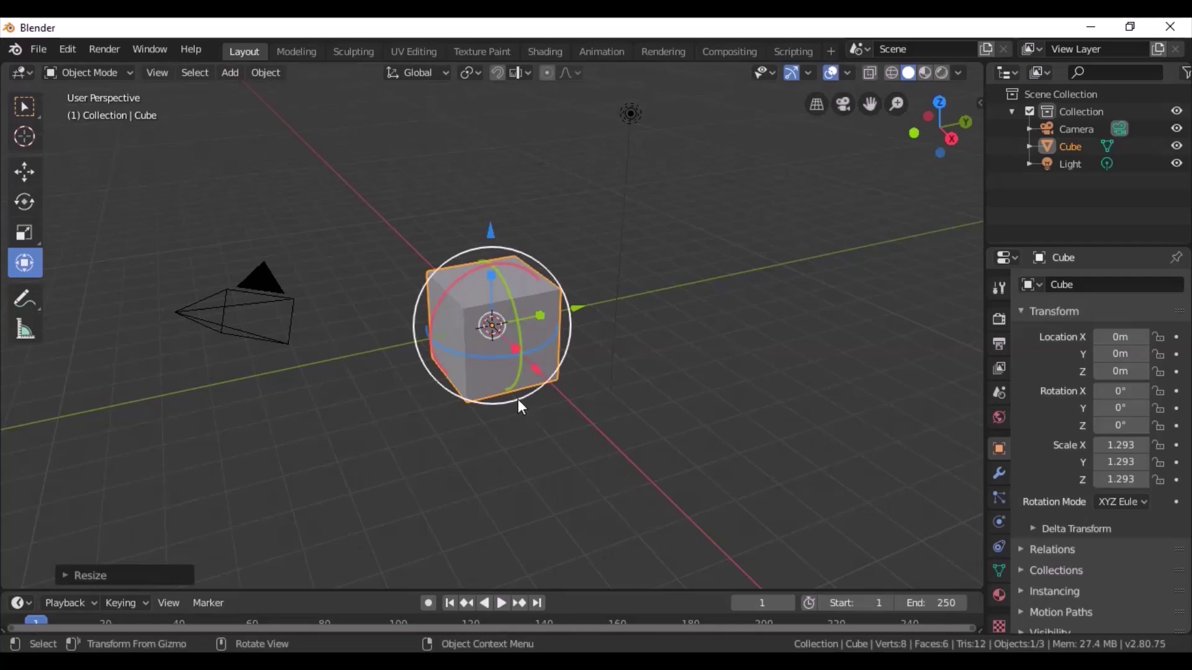
key(s)
key(y)
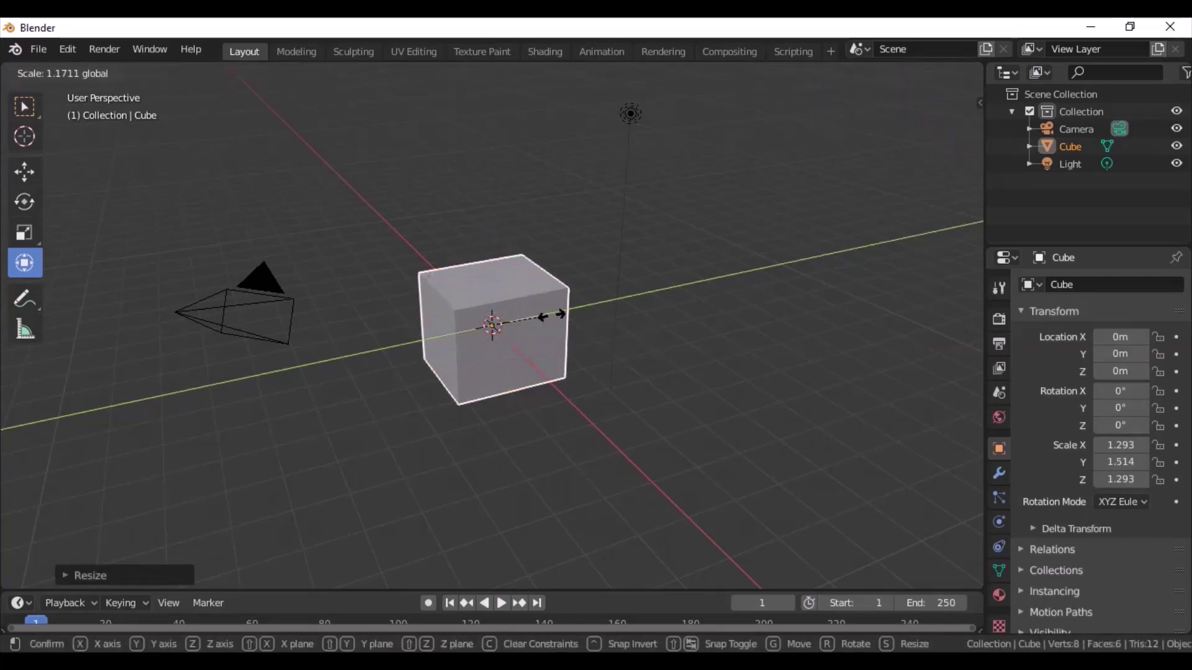
click(557, 315)
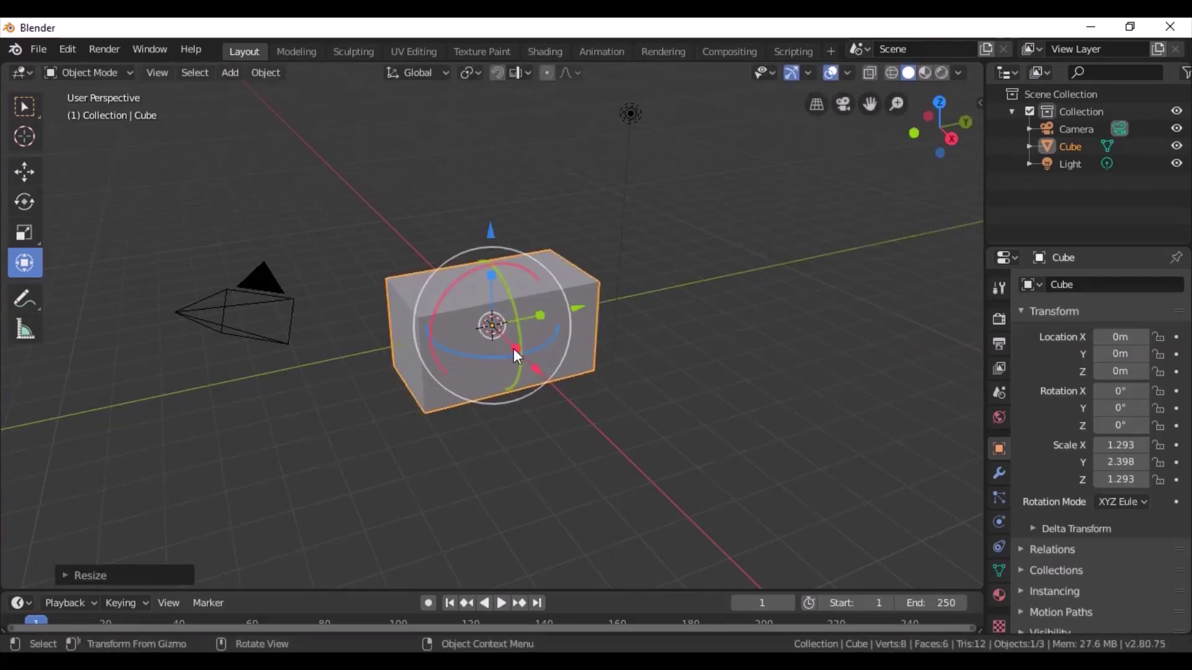
key(s)
key(shift+z)
click(544, 383)
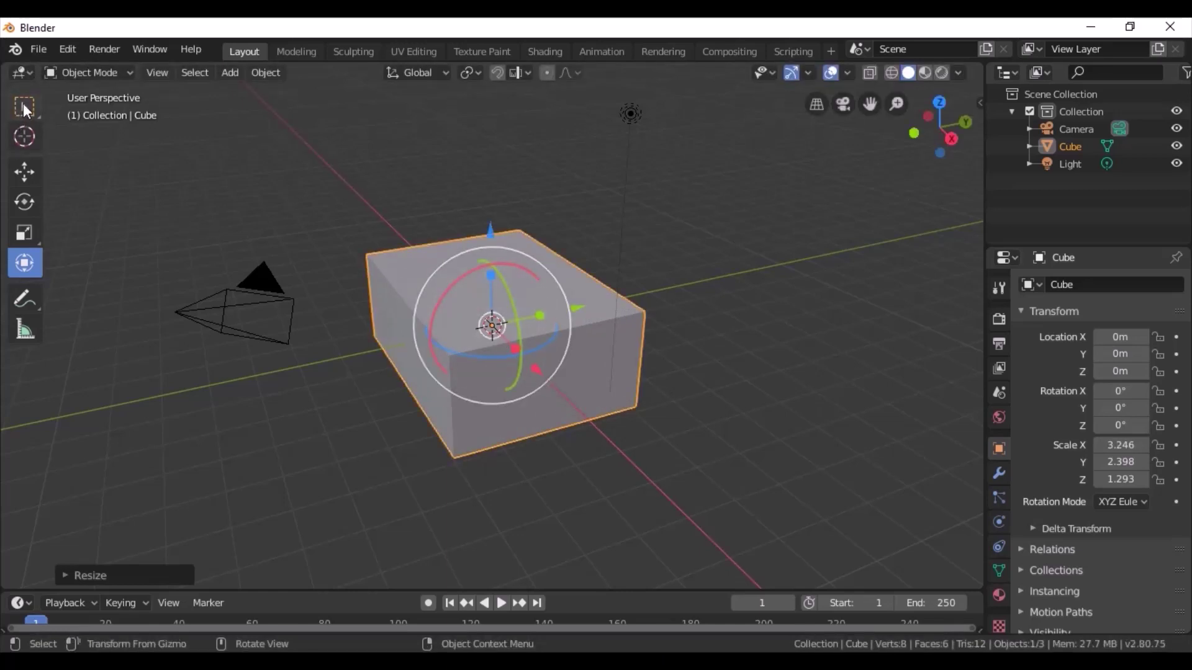
click(120, 71)
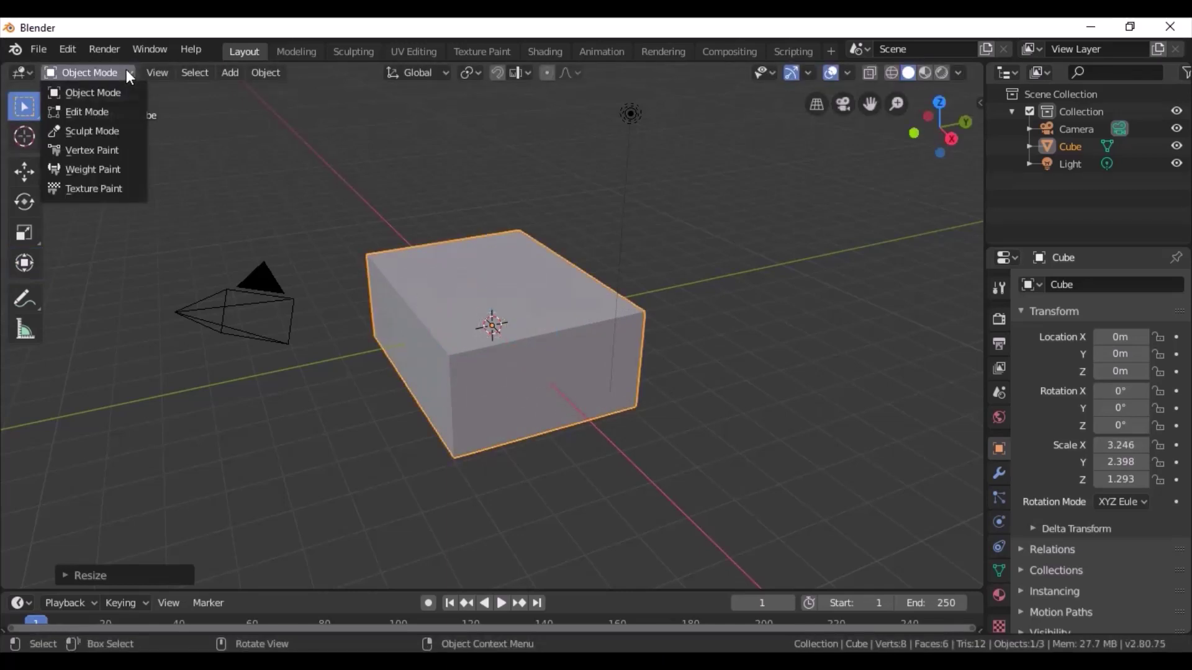
In Edit Mode, extrude the box's front face outward by 3.347 m
click(102, 108)
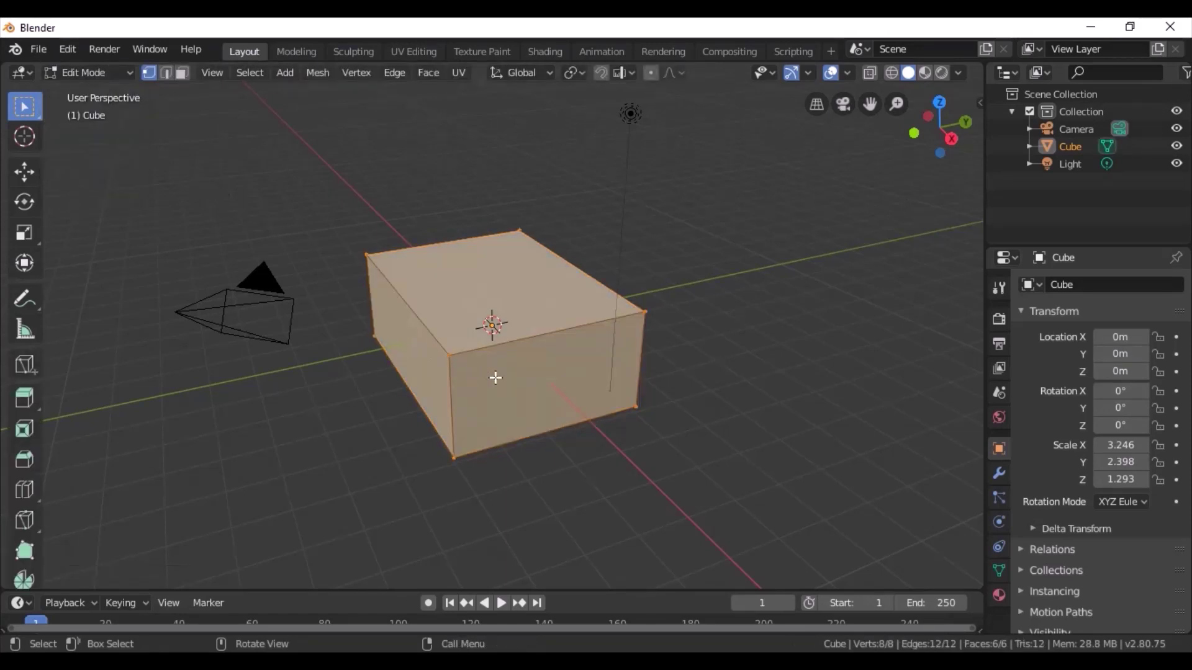
key(alt+a)
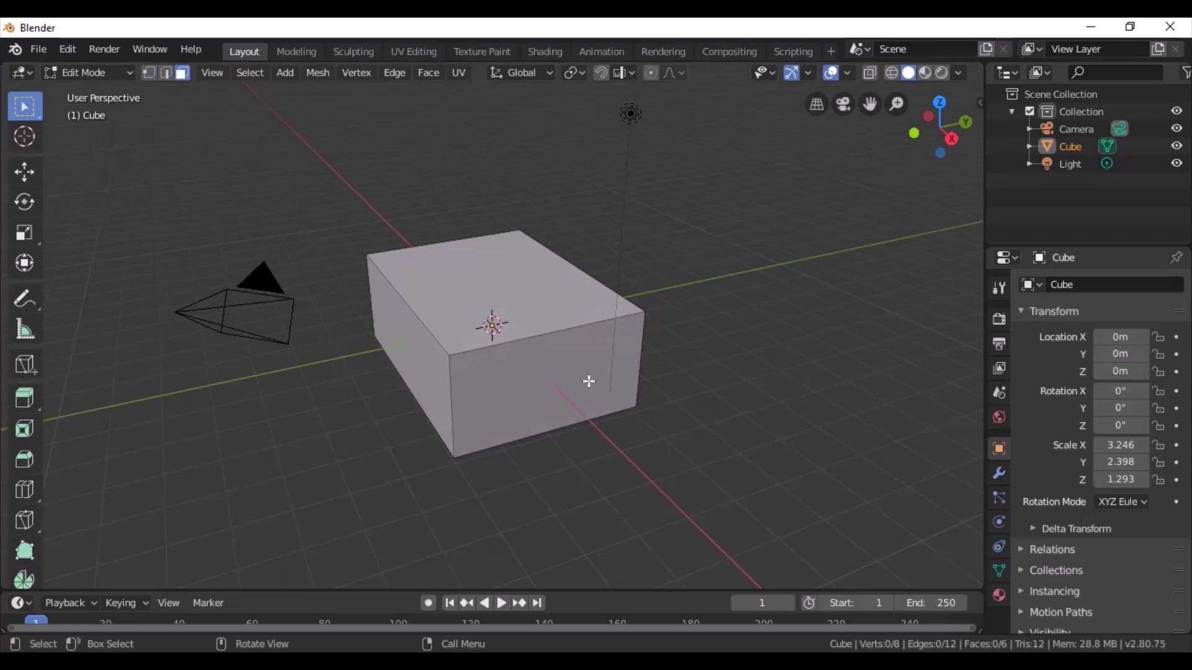
click(589, 381)
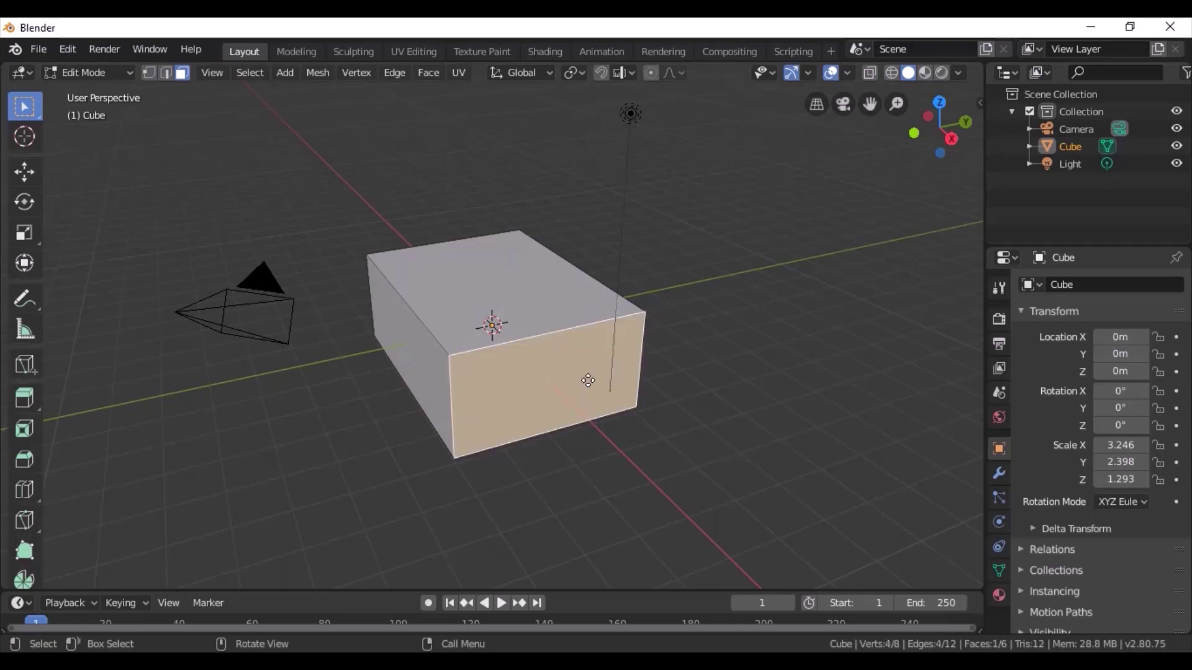
key(e)
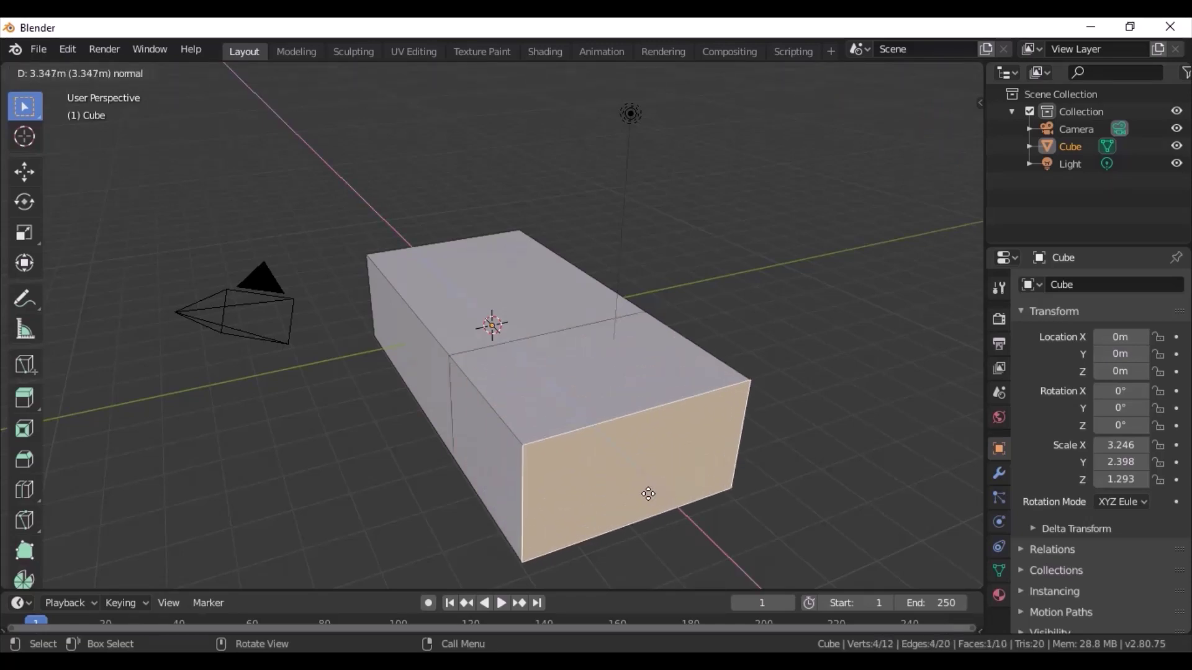
click(661, 513)
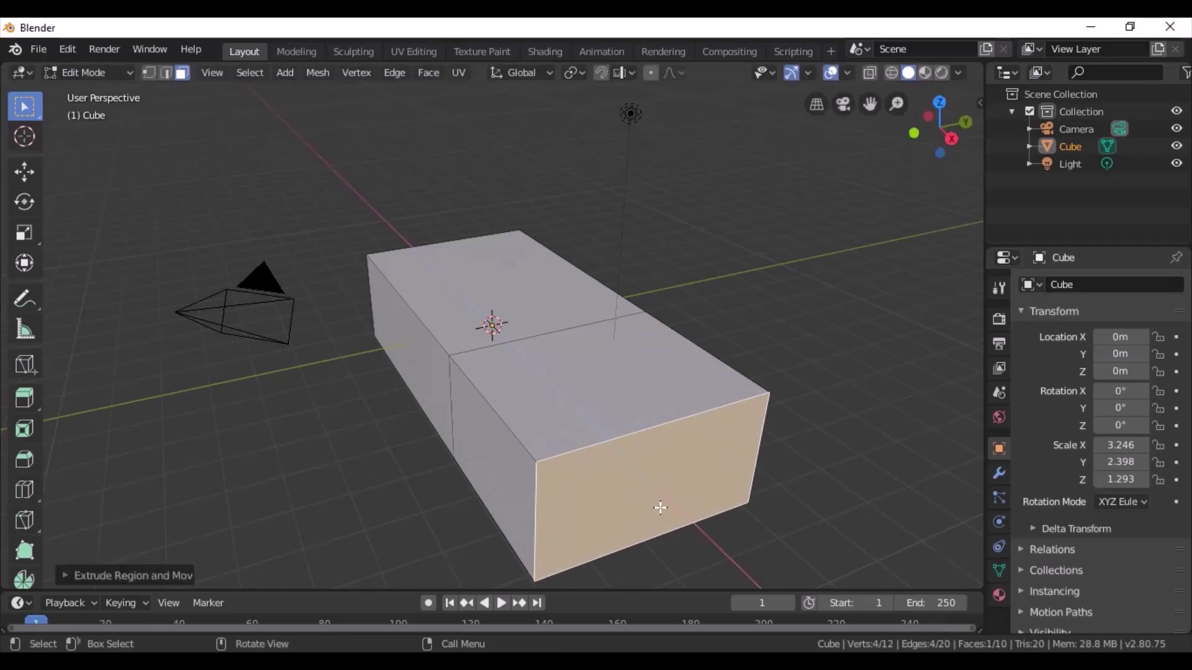
Extrude the opposite end face outward by 4.743 m for a three-section body
mouse_move(960, 136)
mouse_down()
mouse_move(900, 133)
mouse_move(798, 325)
mouse_up()
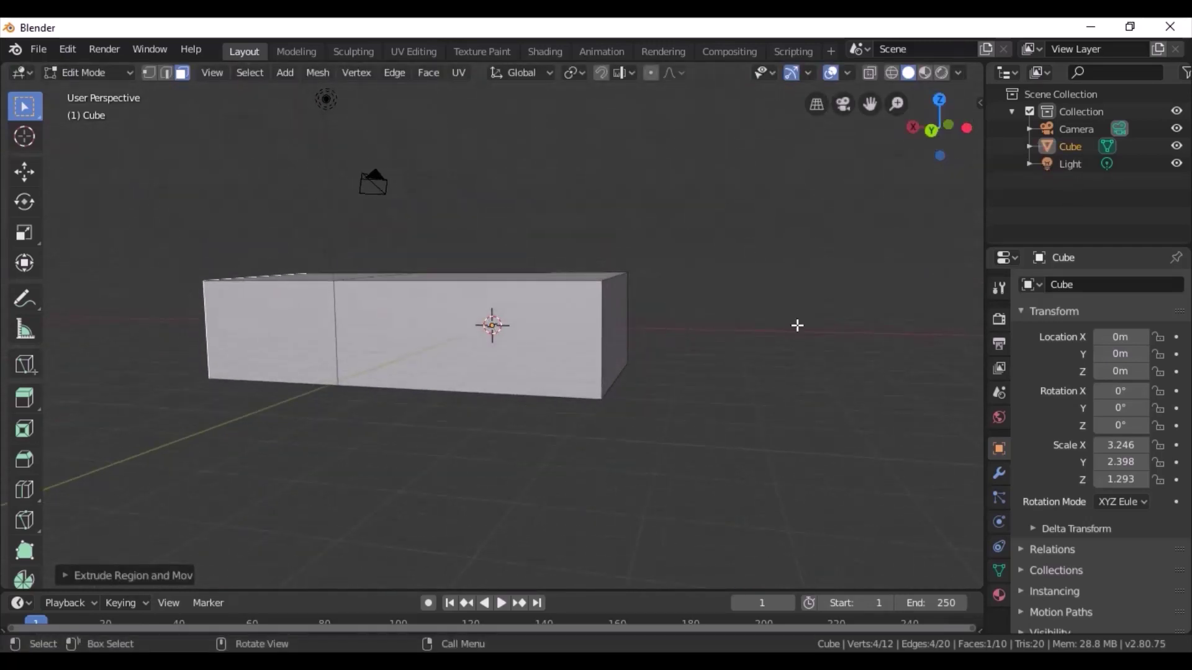
click(616, 314)
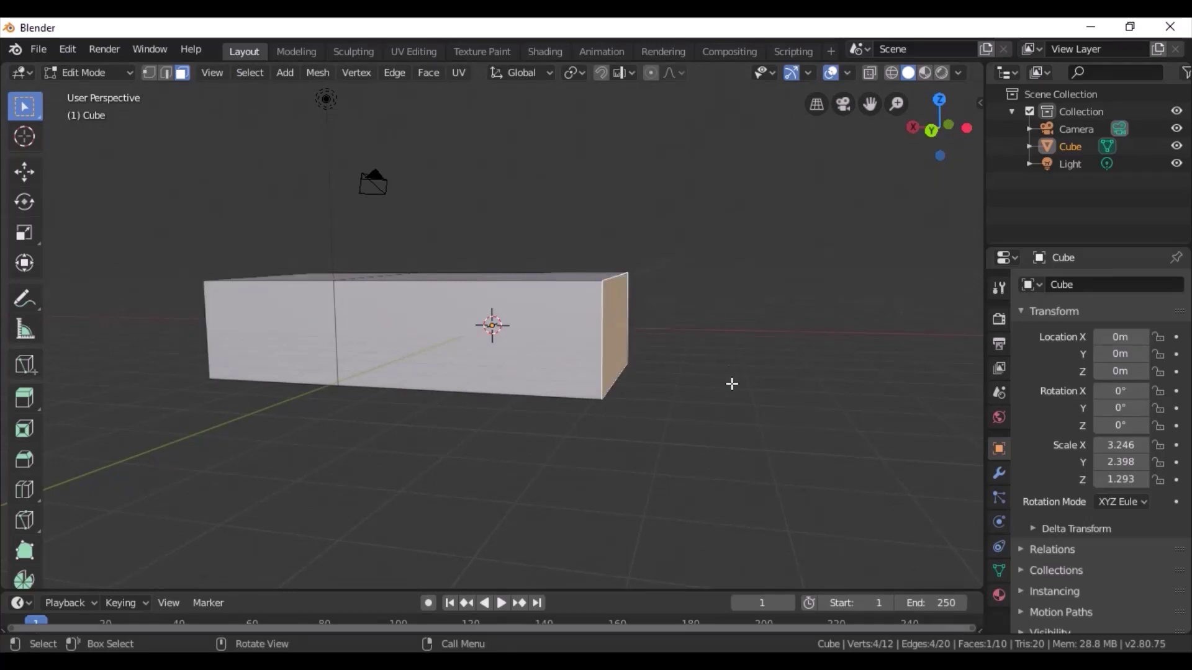
key(e)
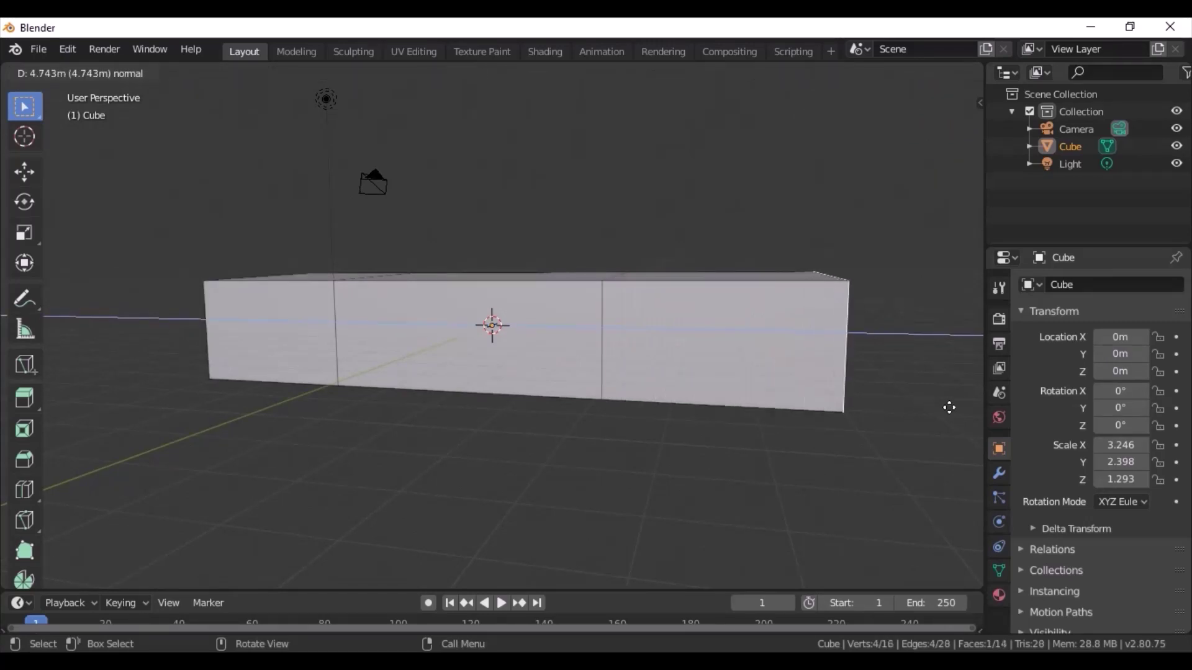
click(952, 406)
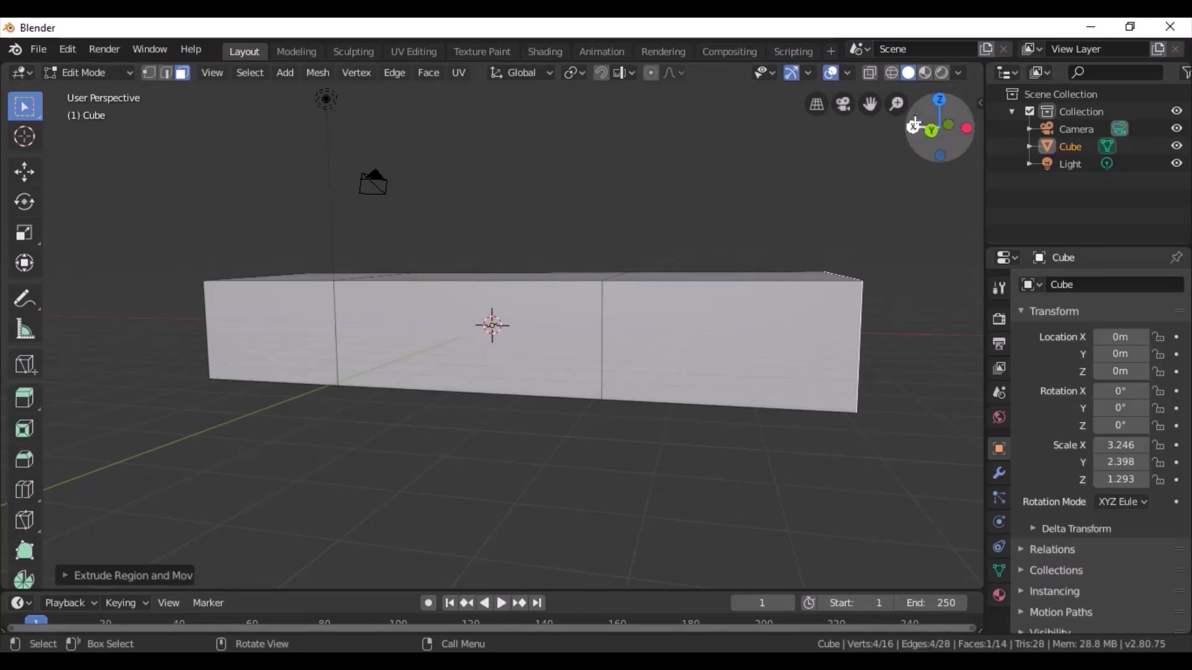
drag(915, 126, 612, 224)
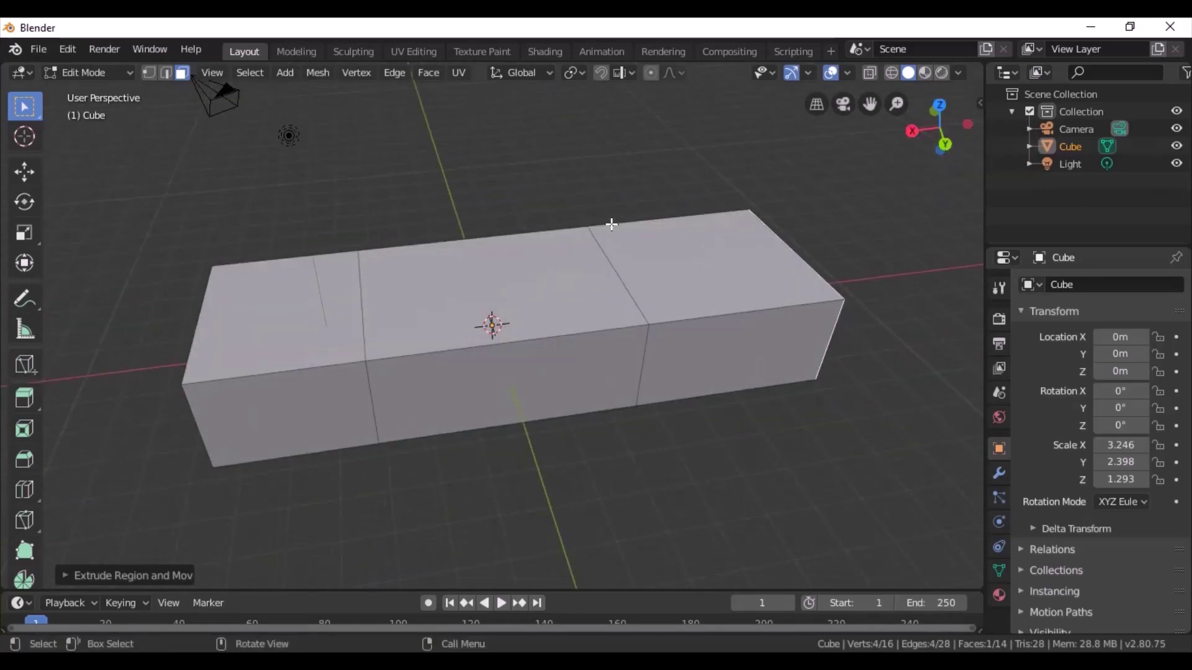
Extrude the middle top face upward and scale its top to 0.8875 for a tapered cabin
click(518, 298)
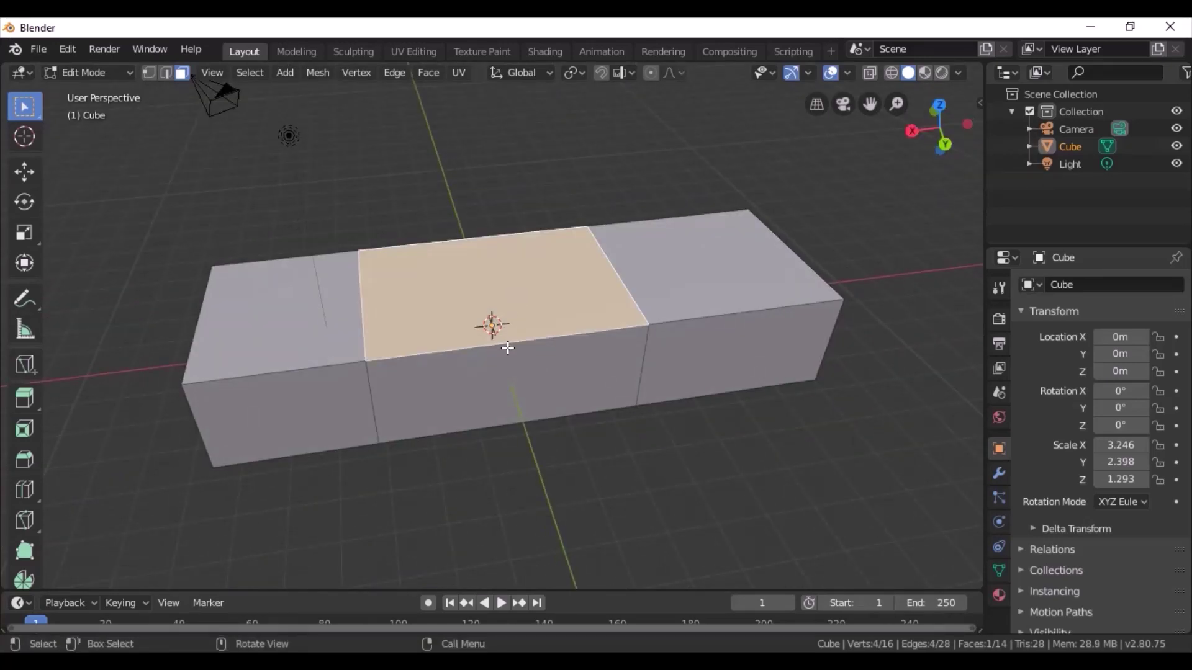
key(e)
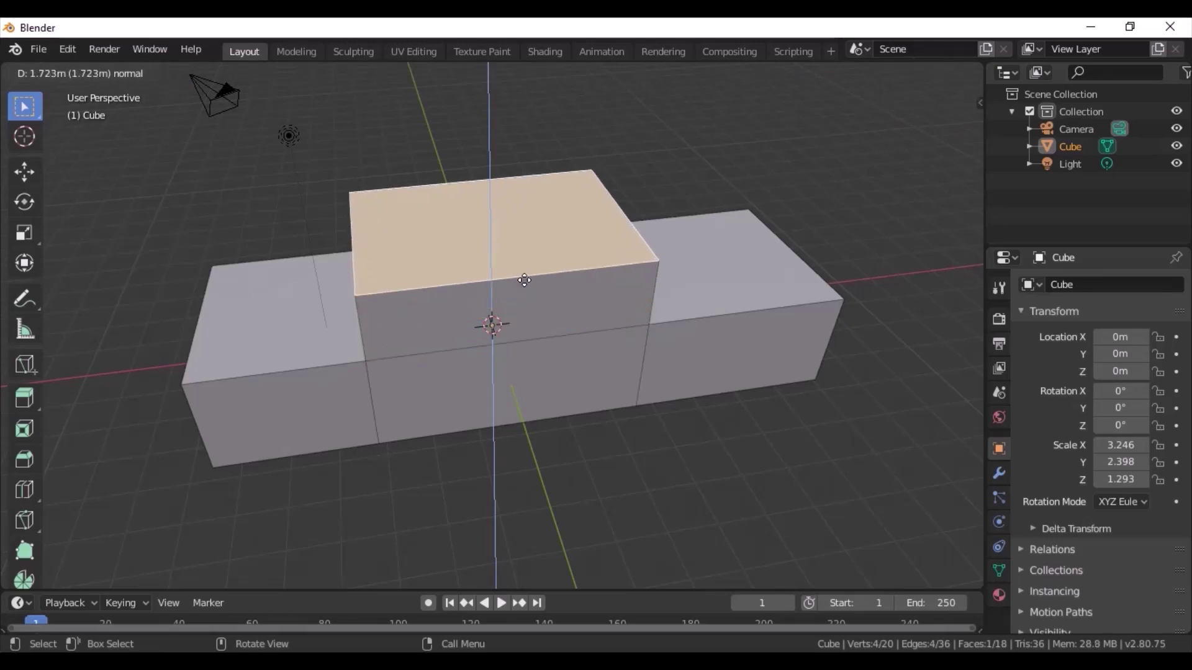
click(524, 279)
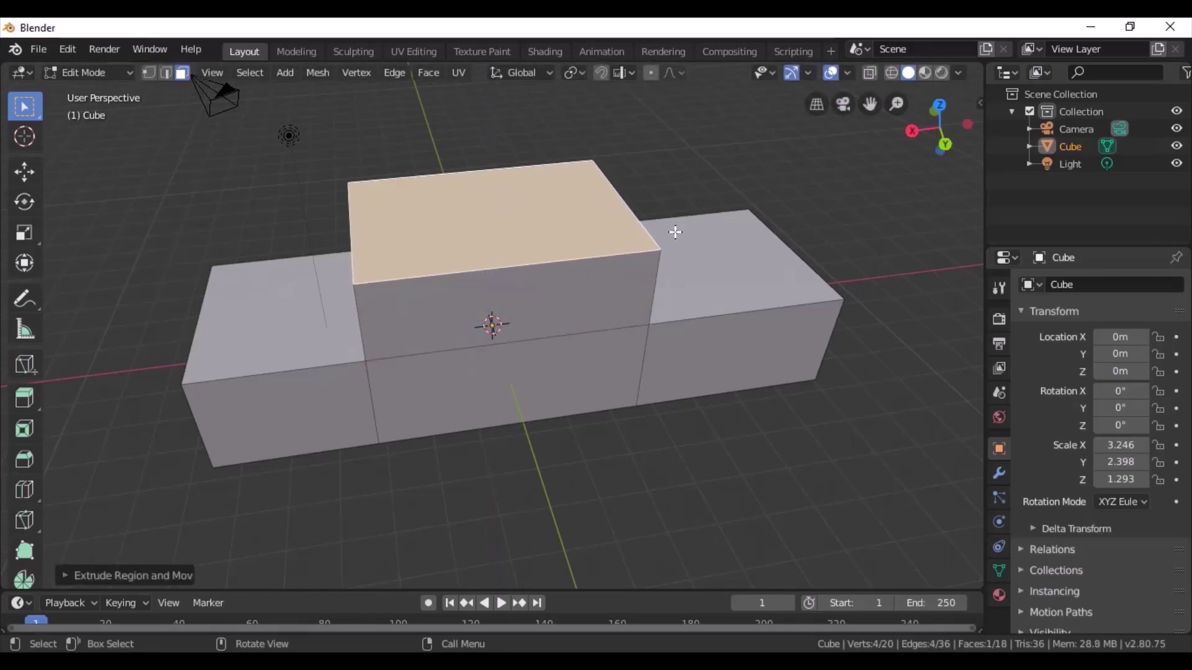
key(s)
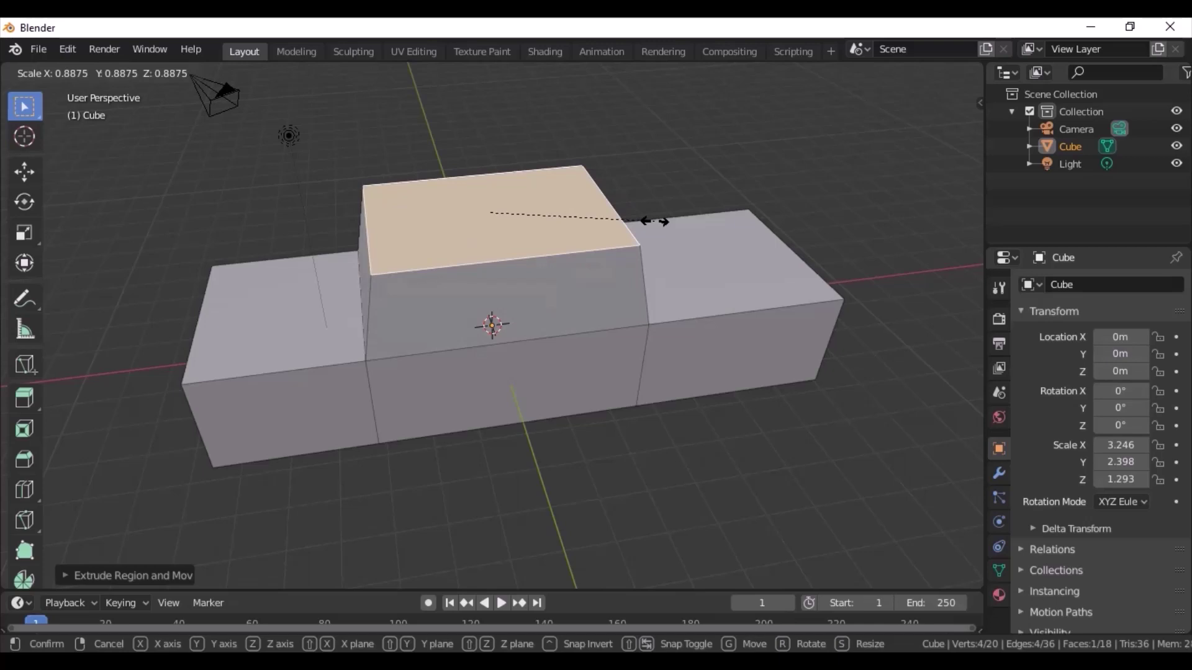
click(654, 222)
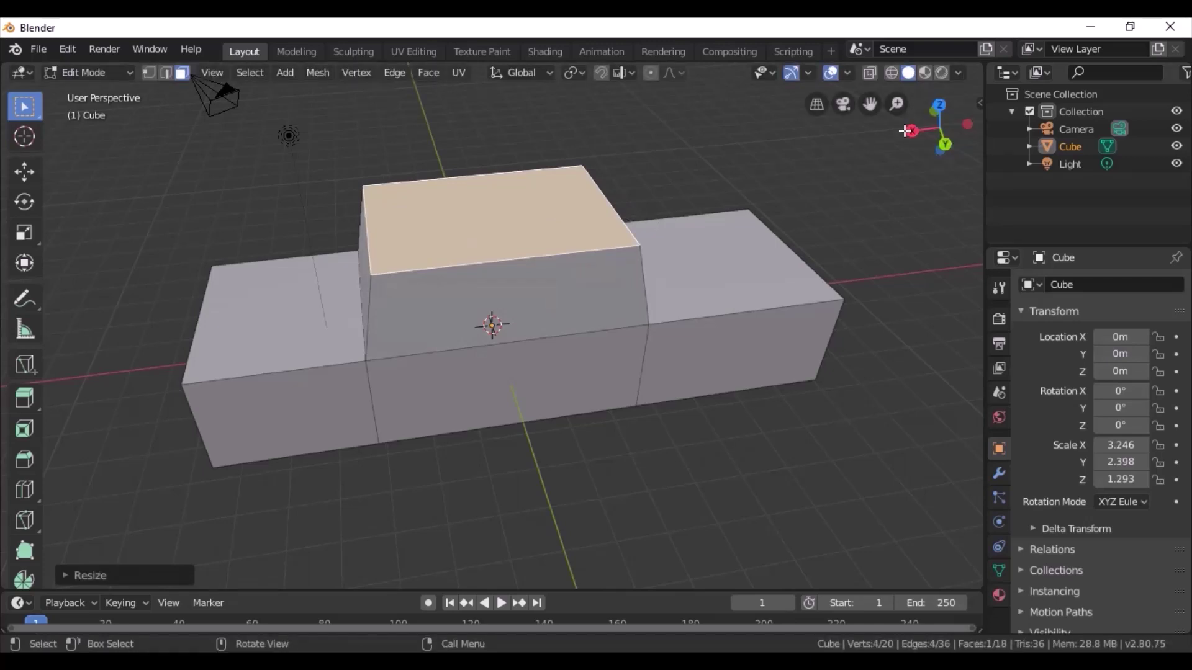
mouse_move(911, 131)
mouse_down()
mouse_move(599, 412)
mouse_move(782, 397)
mouse_move(782, 360)
mouse_up()
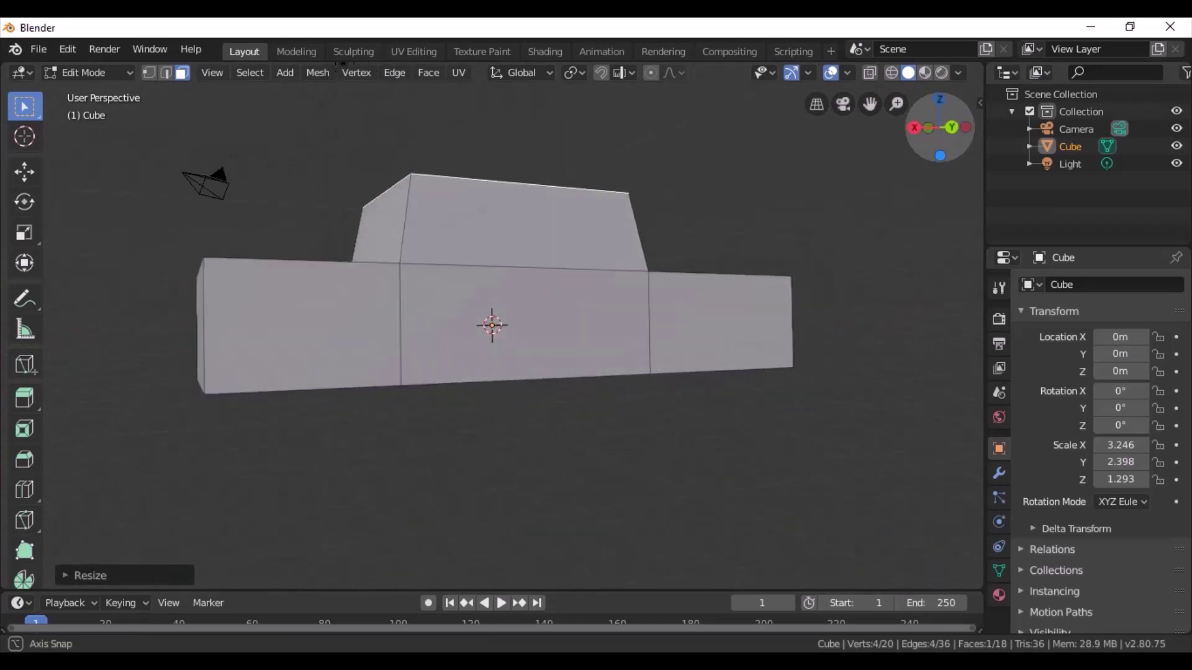
Slide the cabin's front top edge along X to slant the windshield end
middle_drag(679, 273, 678, 239)
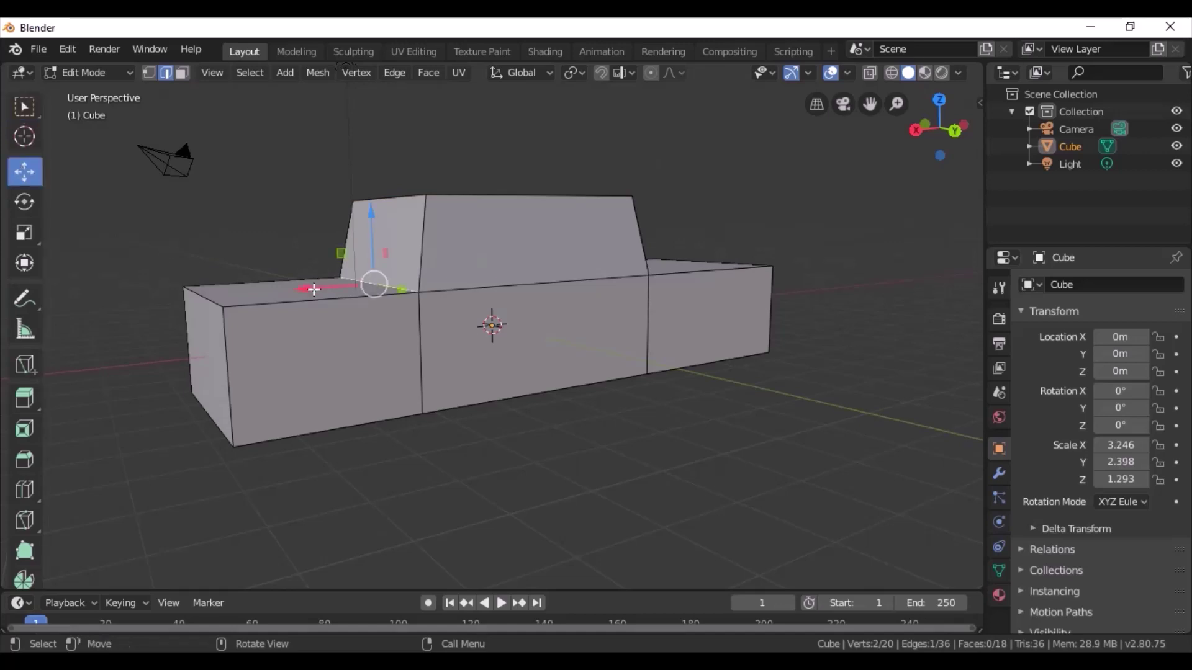
drag(306, 287, 283, 288)
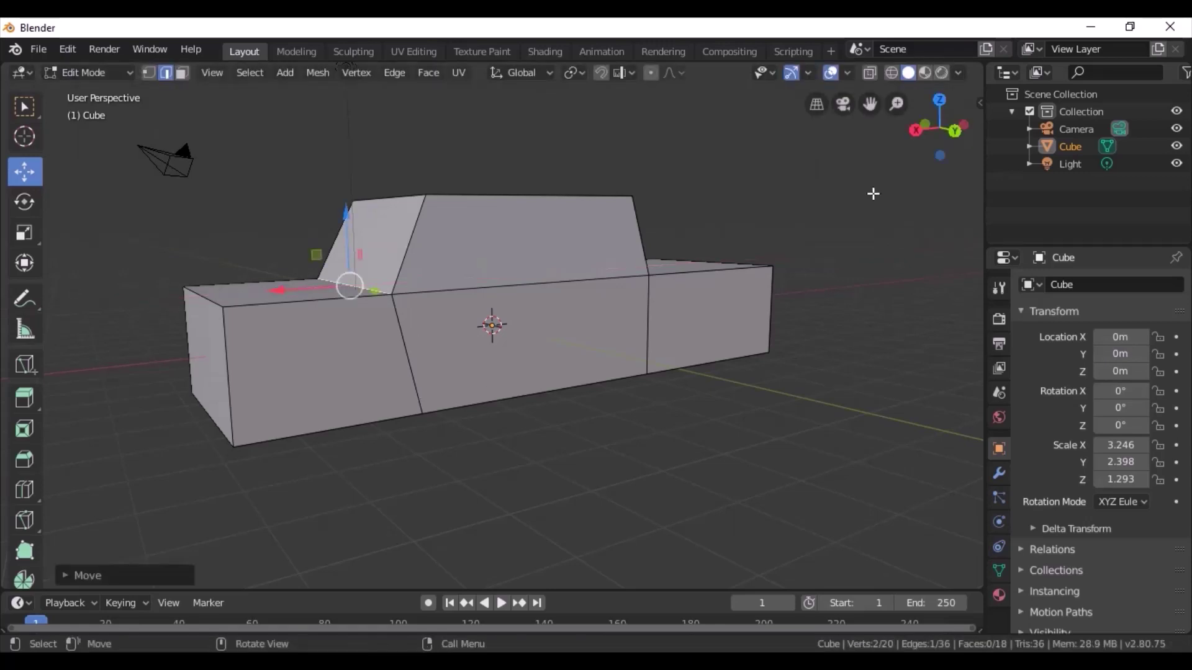
mouse_move(923, 143)
mouse_down()
mouse_move(928, 180)
mouse_move(840, 224)
mouse_up()
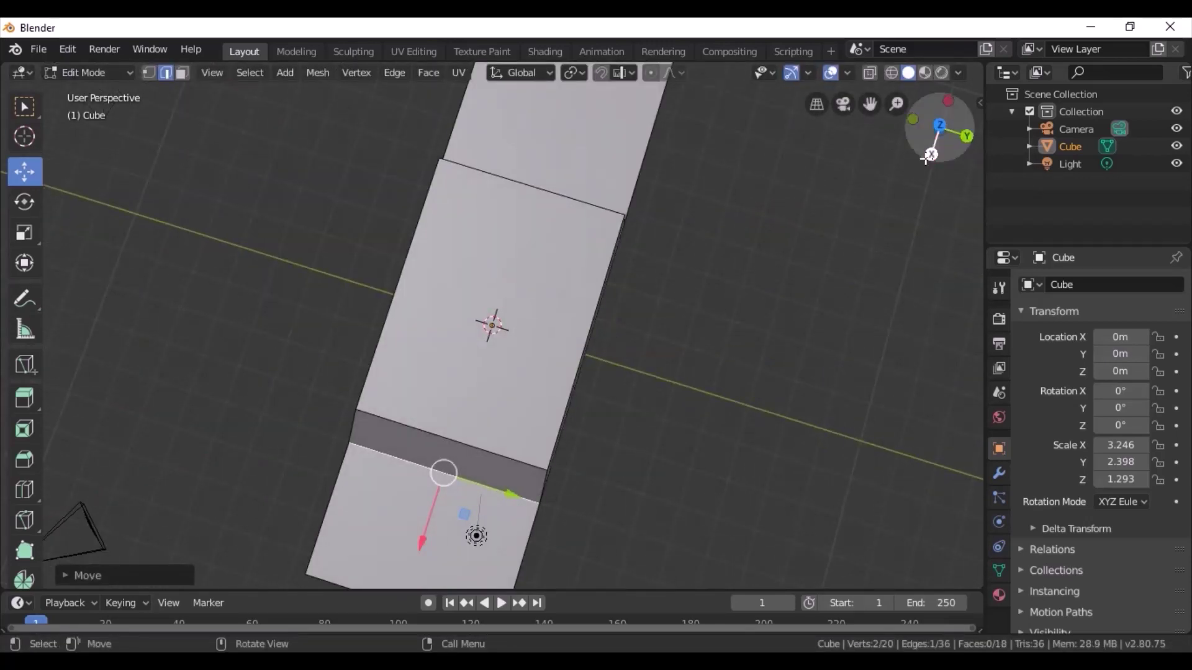
middle_drag(476, 536, 606, 561)
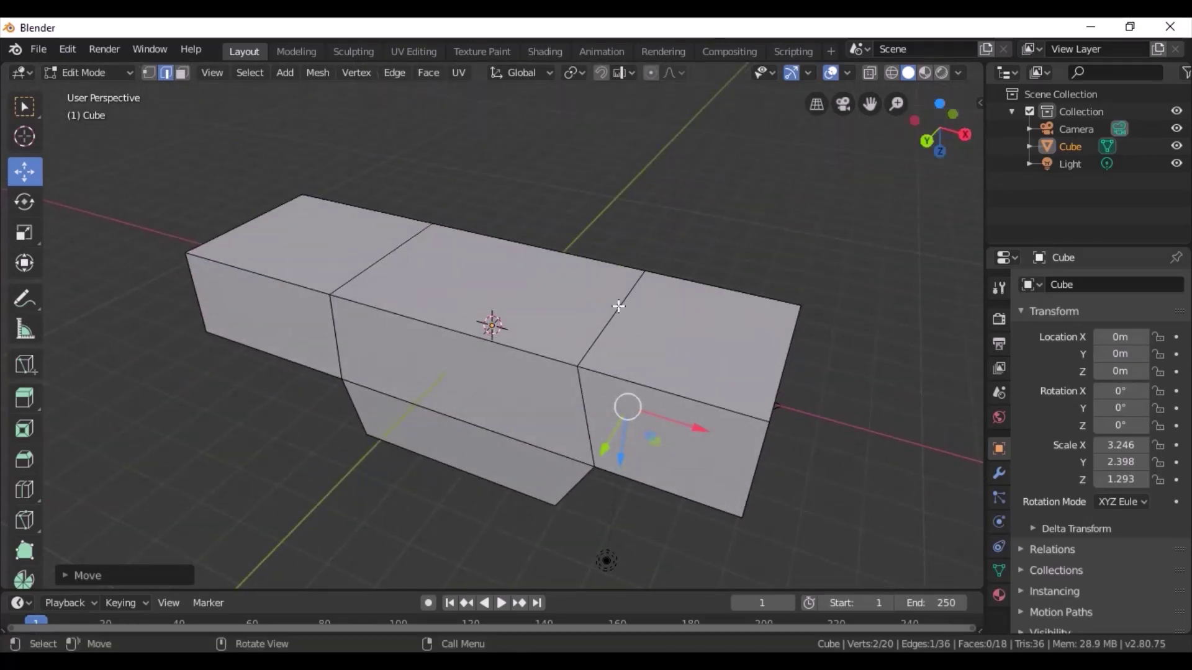
drag(687, 330, 708, 336)
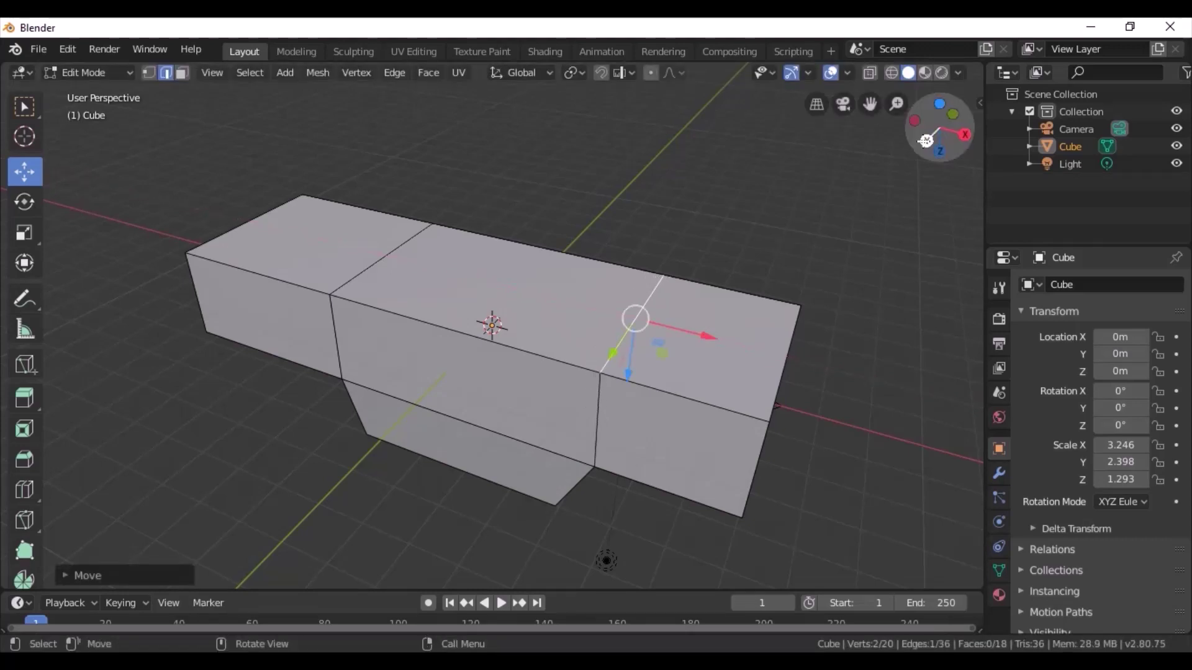
drag(941, 149, 940, 118)
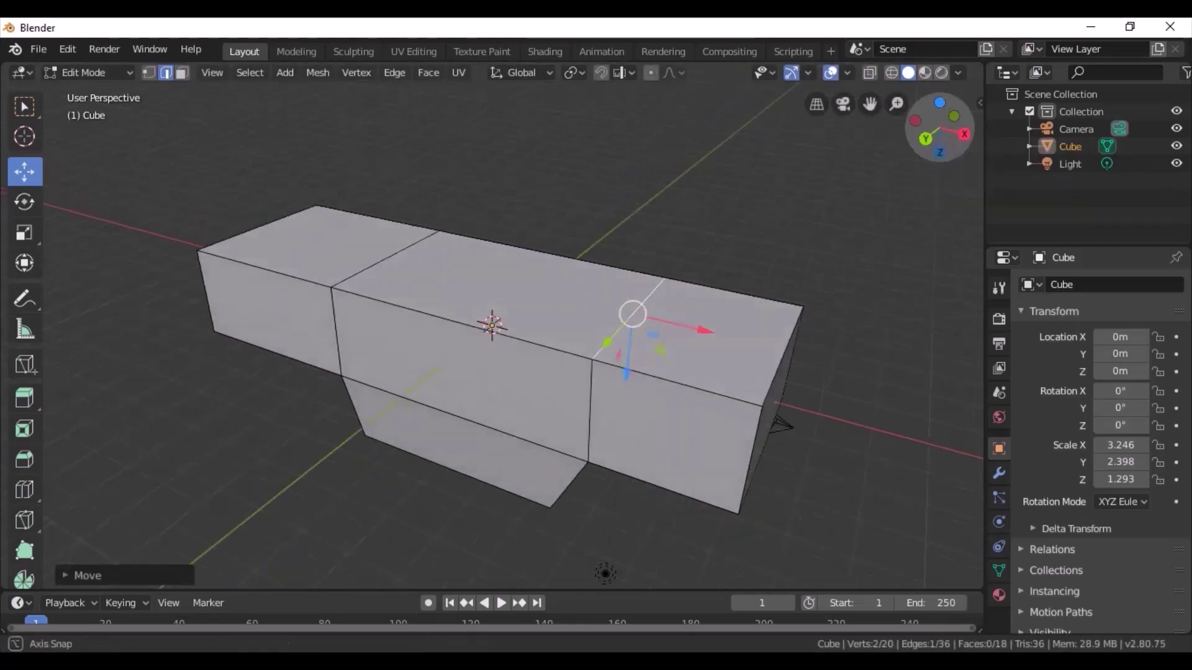
mouse_move(617, 584)
mouse_down()
mouse_move(715, 176)
mouse_move(911, 182)
mouse_up()
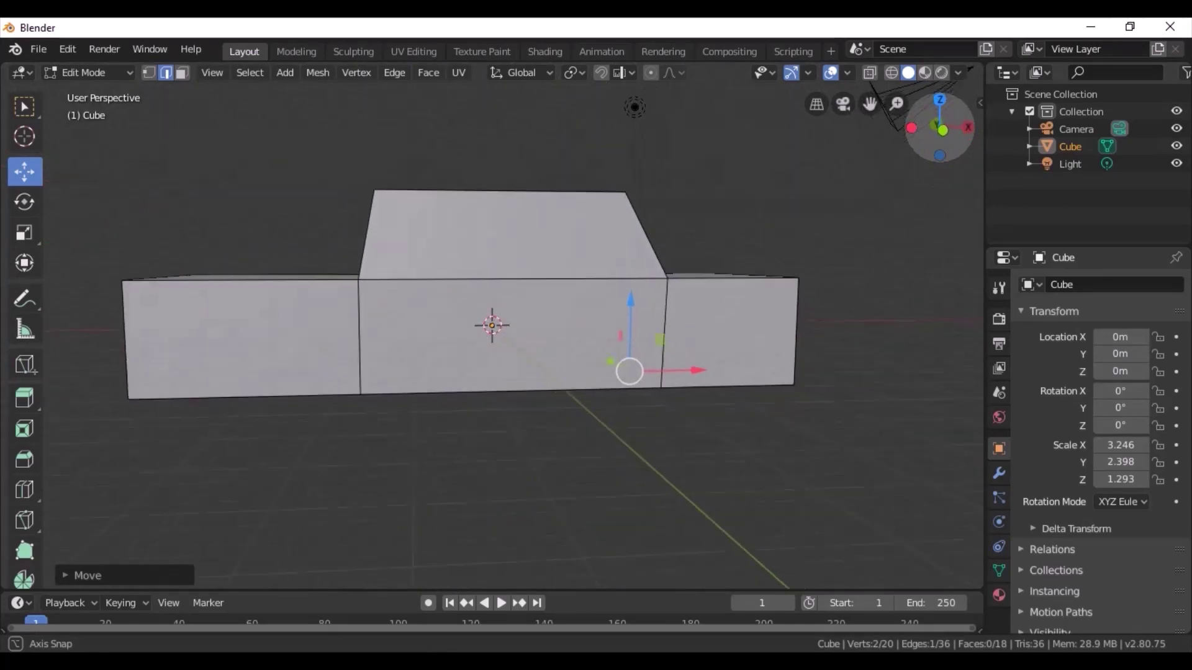
drag(698, 373, 709, 369)
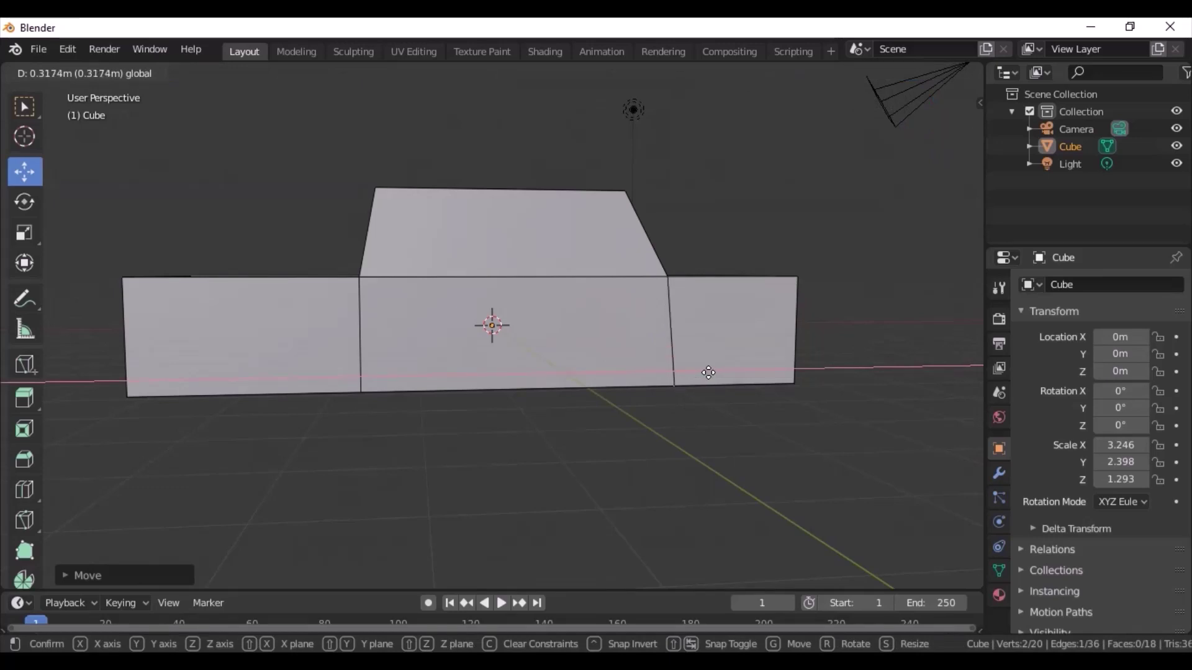
drag(706, 373, 705, 373)
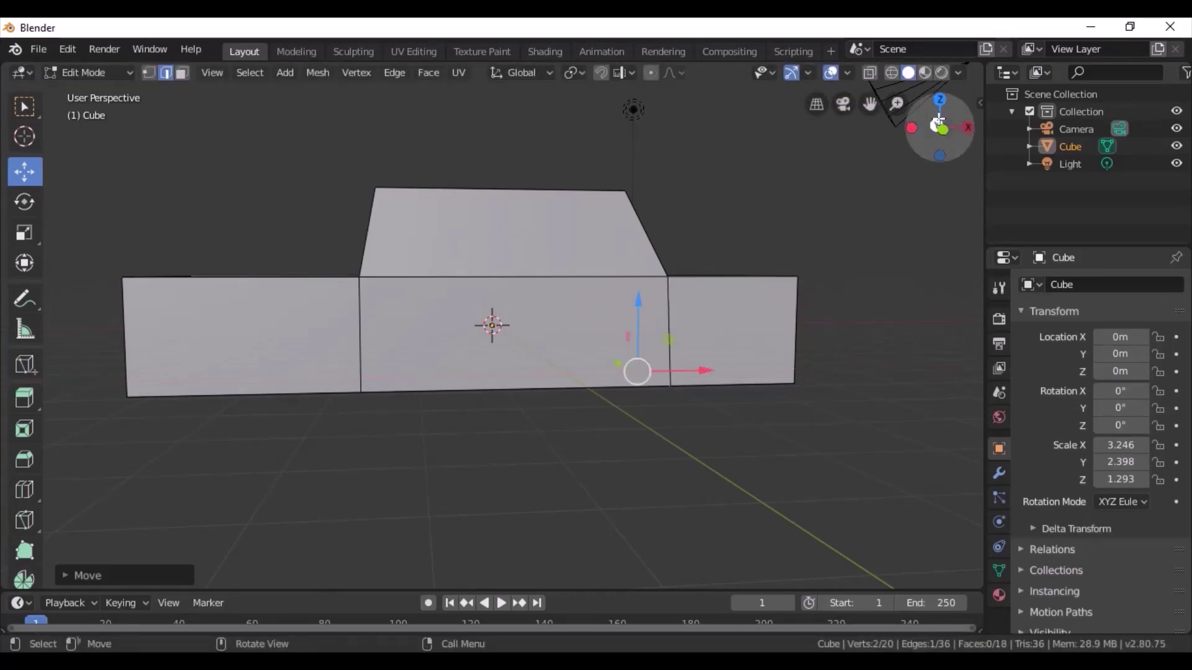
mouse_move(969, 127)
mouse_down()
mouse_move(900, 149)
mouse_move(925, 143)
mouse_up()
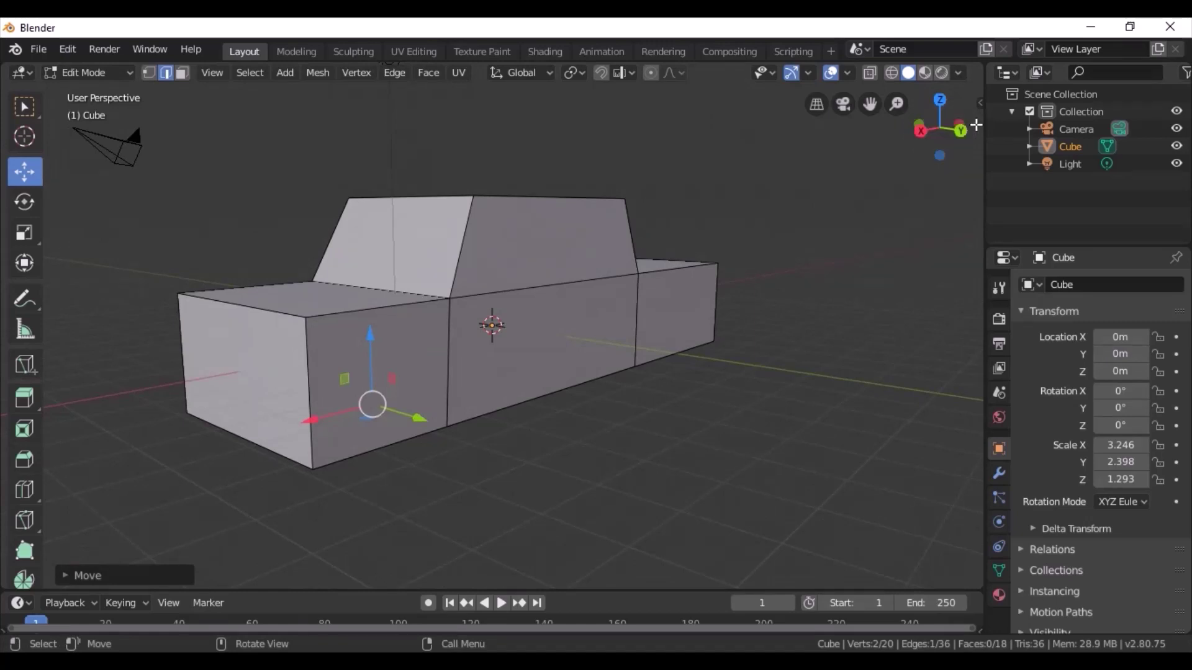
drag(959, 127, 950, 130)
Slide the cabin's rear edge along X to slope the rear window
middle_drag(497, 341, 778, 256)
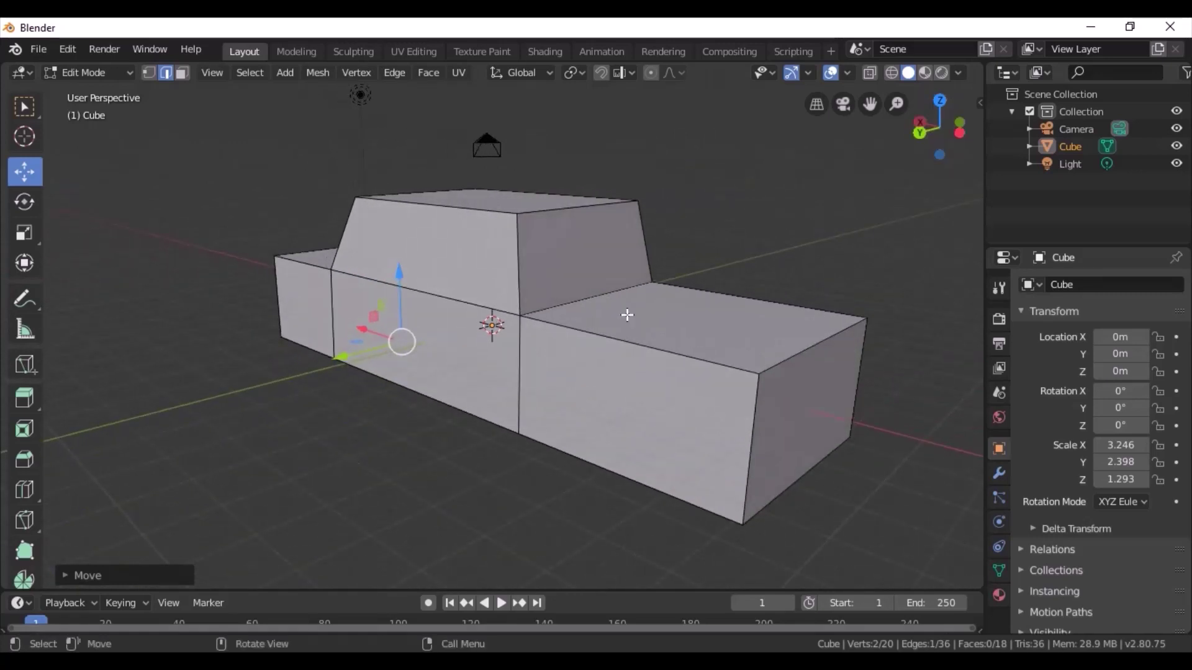
click(610, 290)
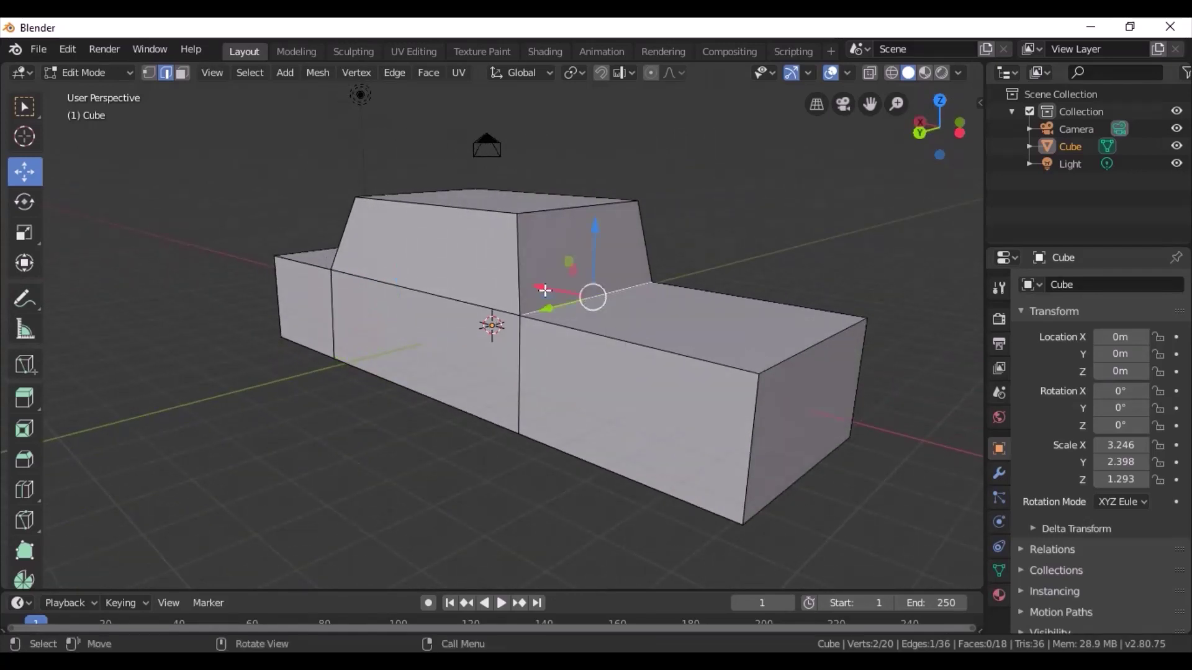
drag(544, 290, 578, 323)
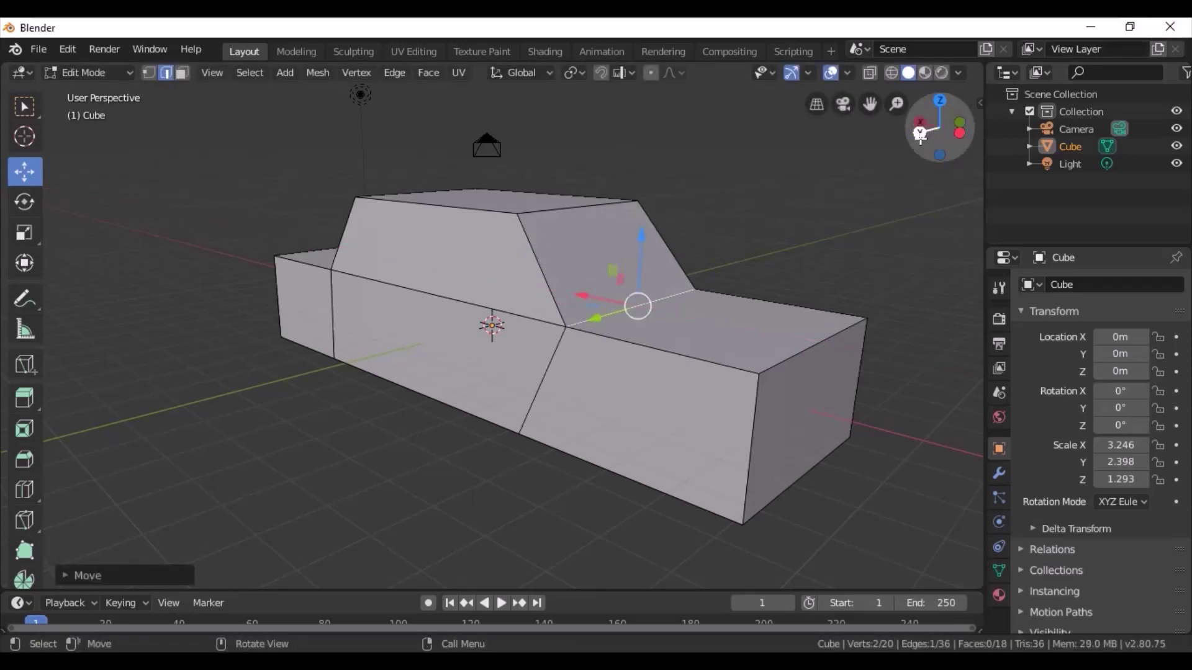
Move an underside edge of the body along X to angle the car
drag(921, 134, 912, 149)
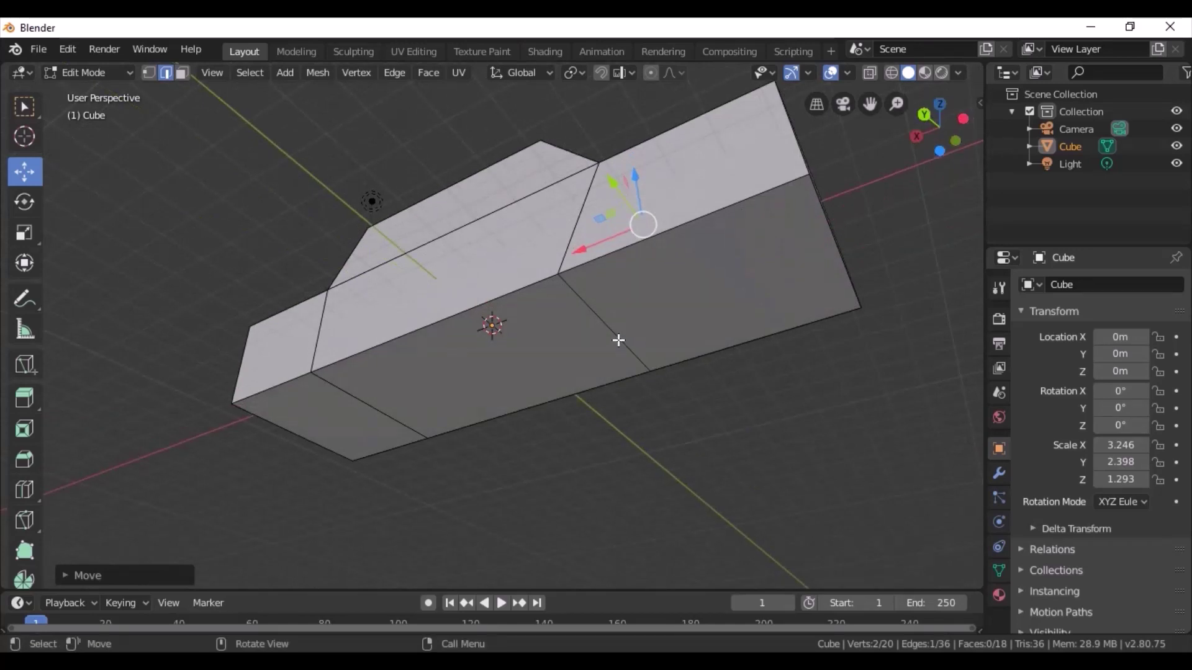
click(619, 340)
drag(552, 347, 608, 357)
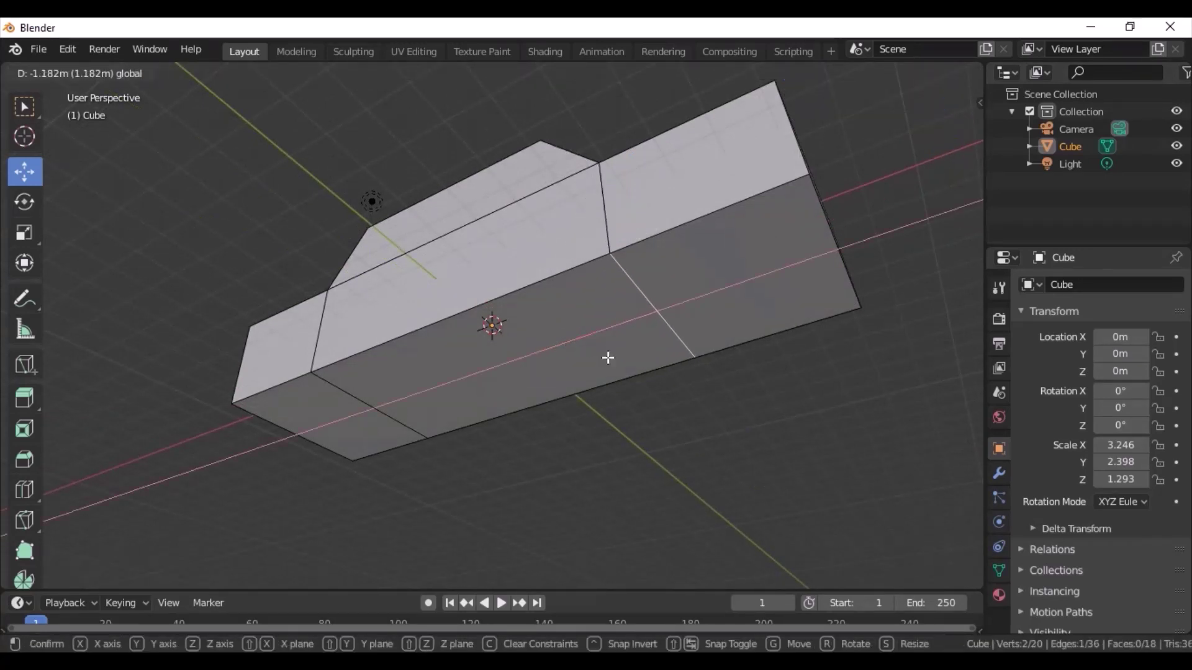
click(607, 357)
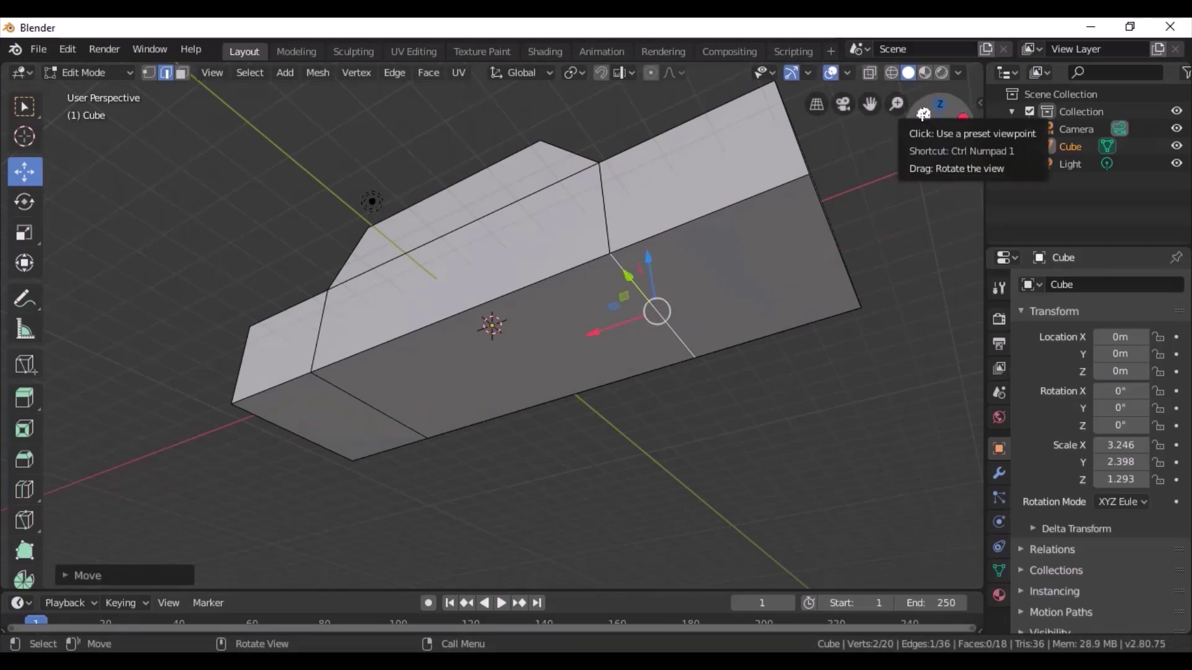
mouse_move(923, 113)
mouse_down()
mouse_move(900, 143)
mouse_move(950, 139)
mouse_move(874, 127)
mouse_move(939, 128)
mouse_up()
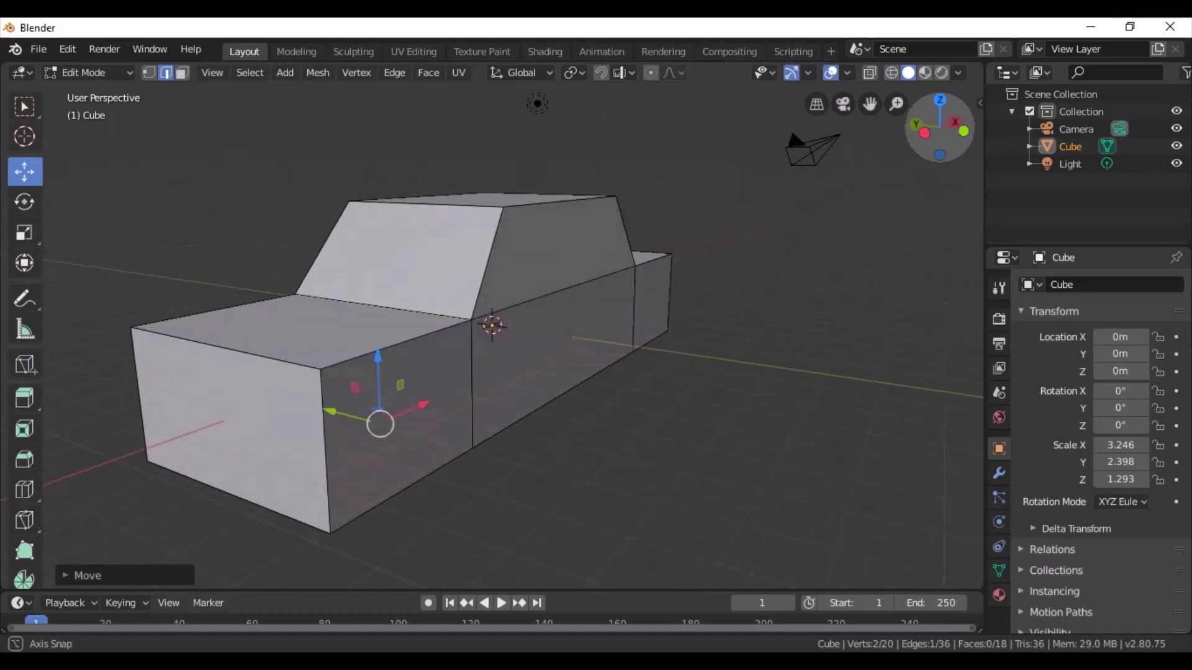
mouse_move(940, 128)
mouse_down()
mouse_move(919, 130)
mouse_move(852, 83)
mouse_up()
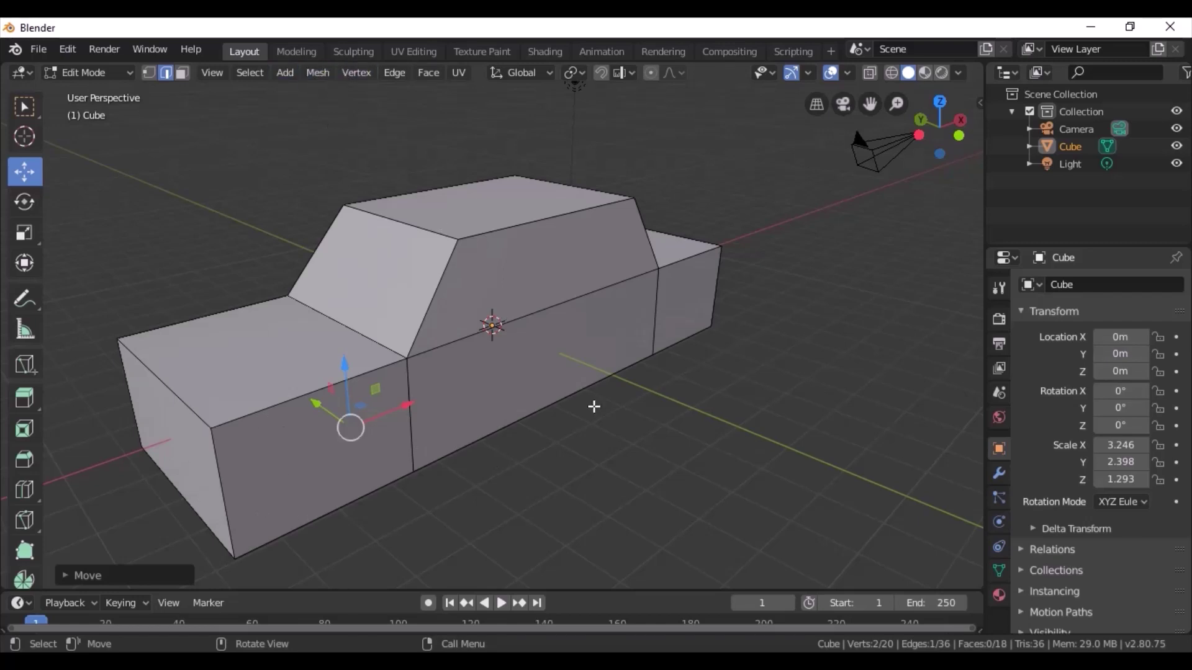
click(609, 421)
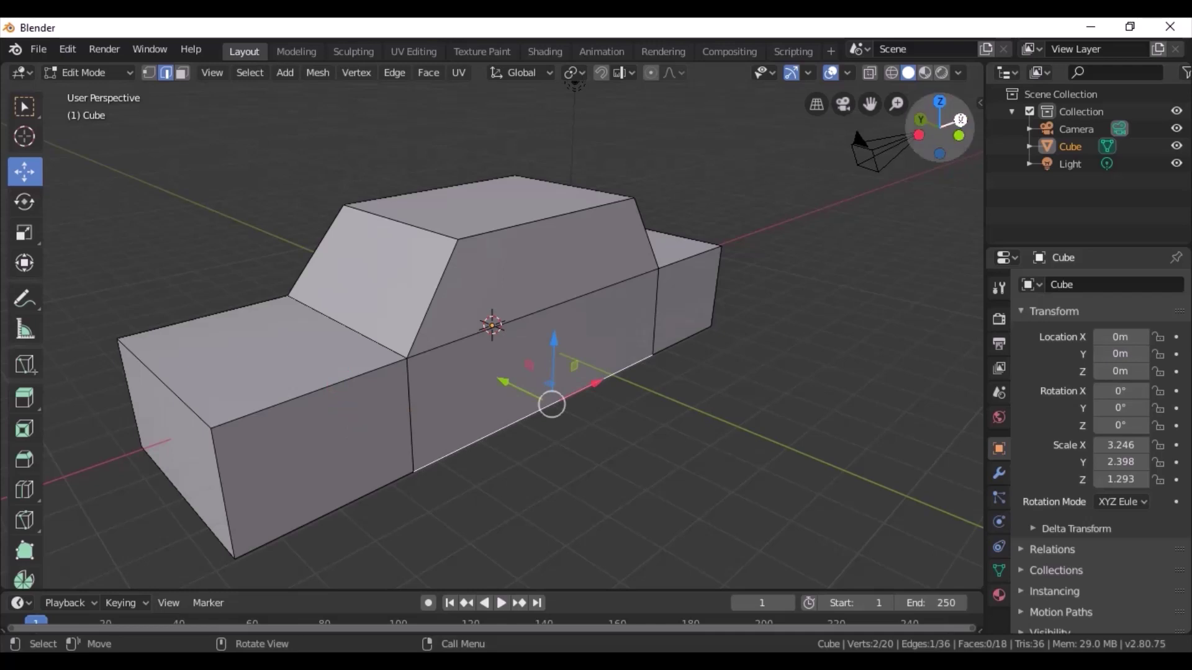
drag(956, 124, 913, 131)
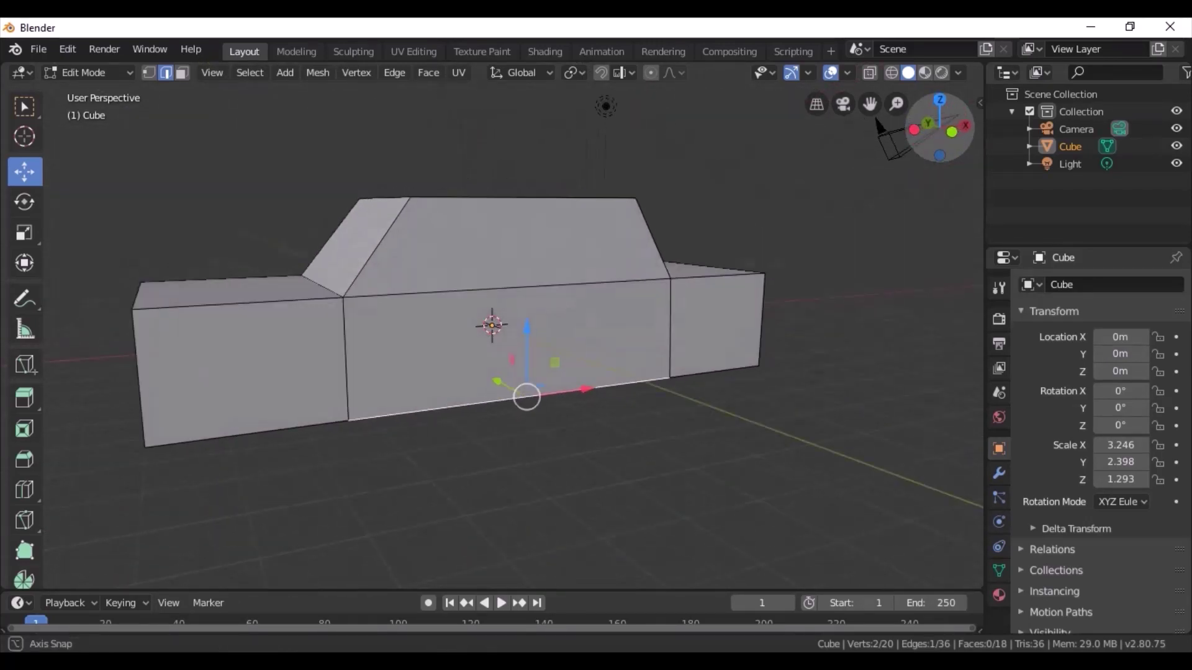
drag(913, 130, 853, 125)
click(547, 513)
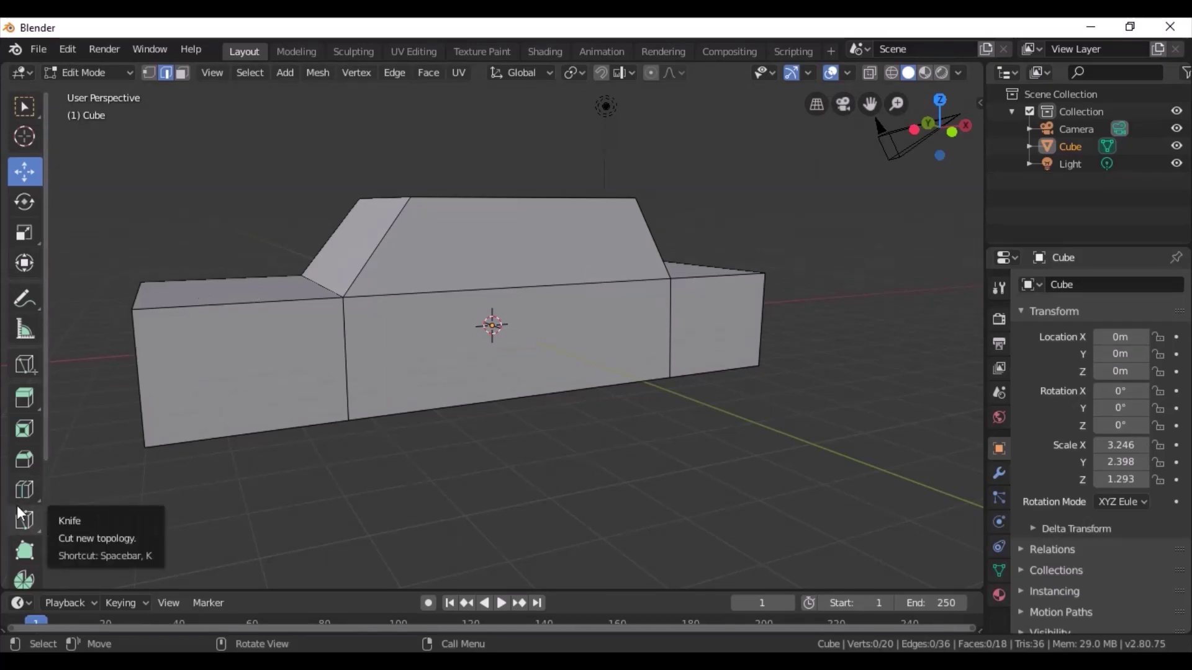
Add a horizontal loop cut around the lower sides of the car body
key(ctrl)
key(ctrl+r)
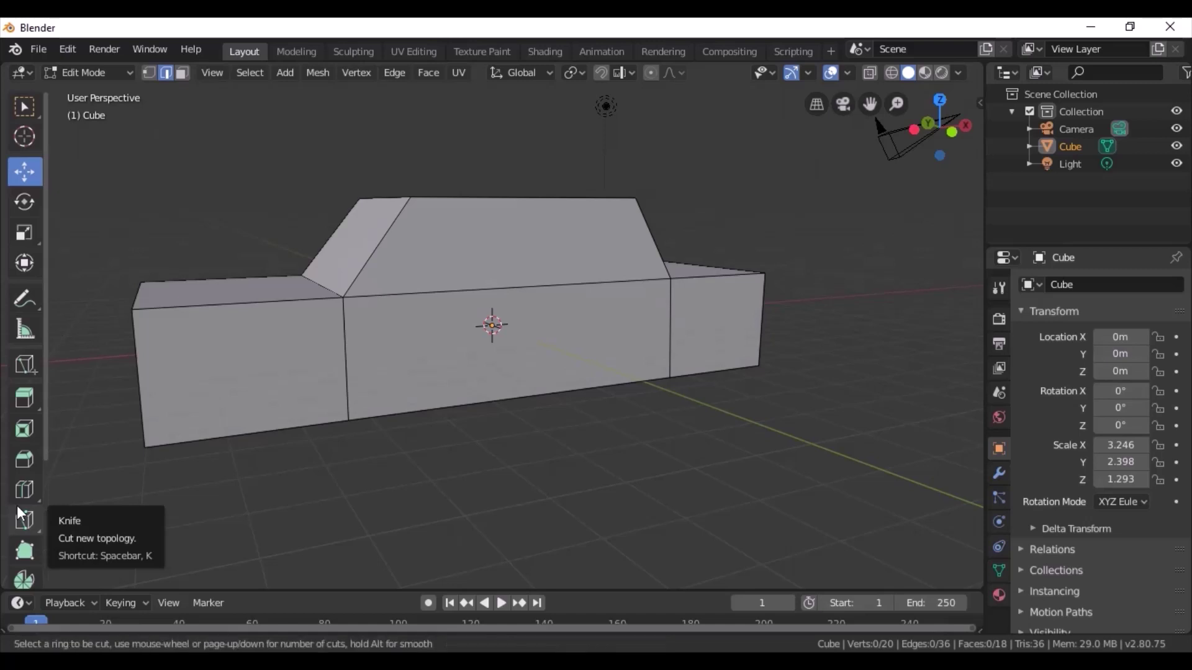
click(159, 370)
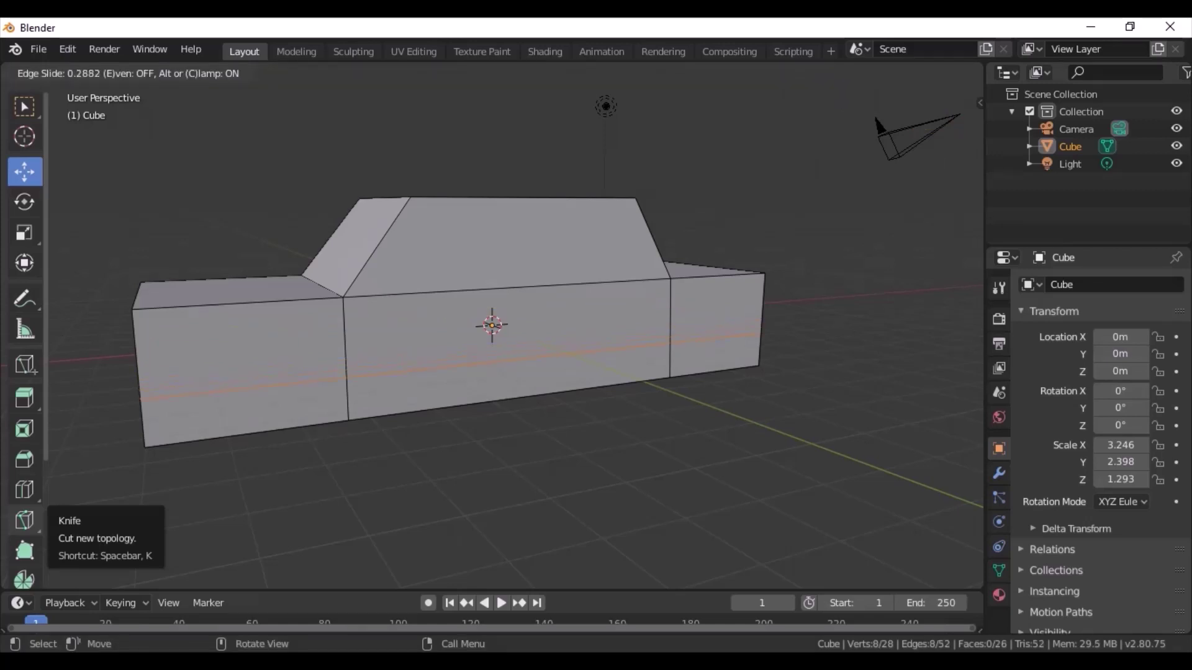
click(156, 388)
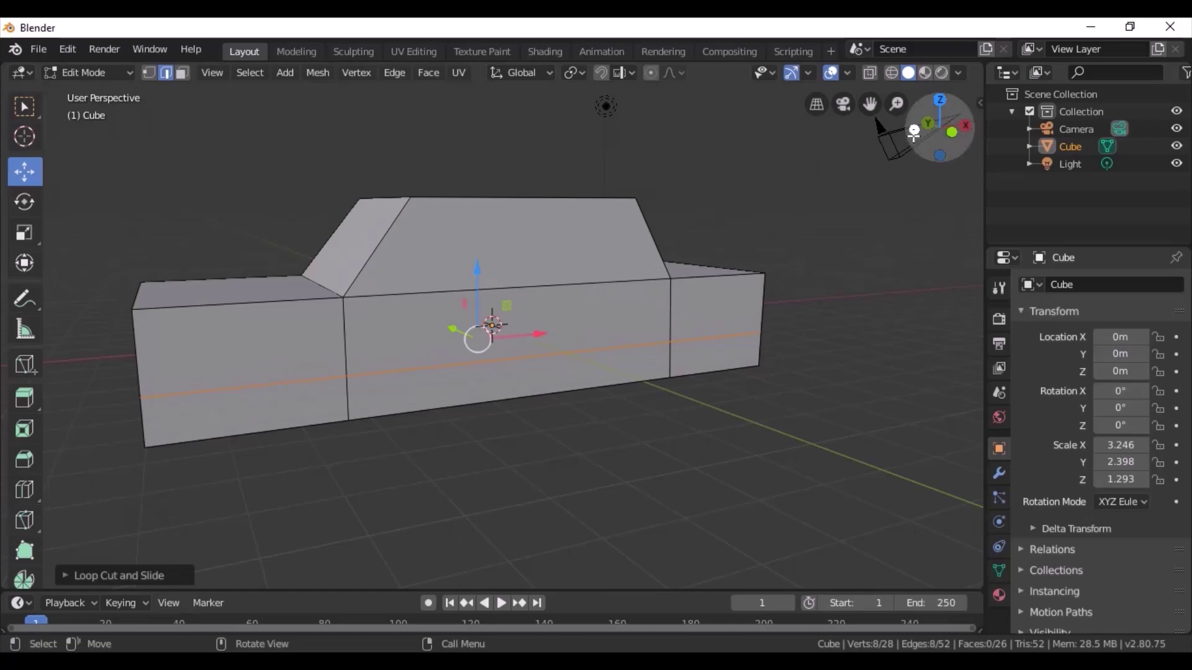
mouse_move(914, 126)
mouse_down()
mouse_move(863, 143)
mouse_move(906, 134)
mouse_up()
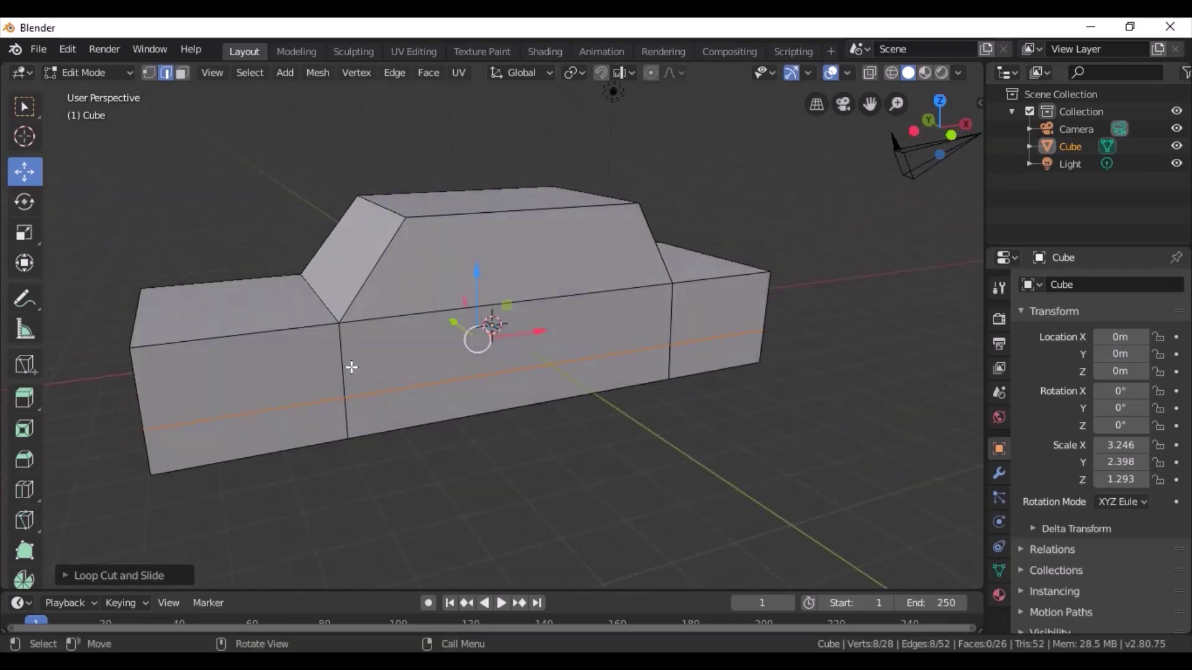
Add a vertical loop cut through the cabin and shift its roof edge along X
key(ctrl)
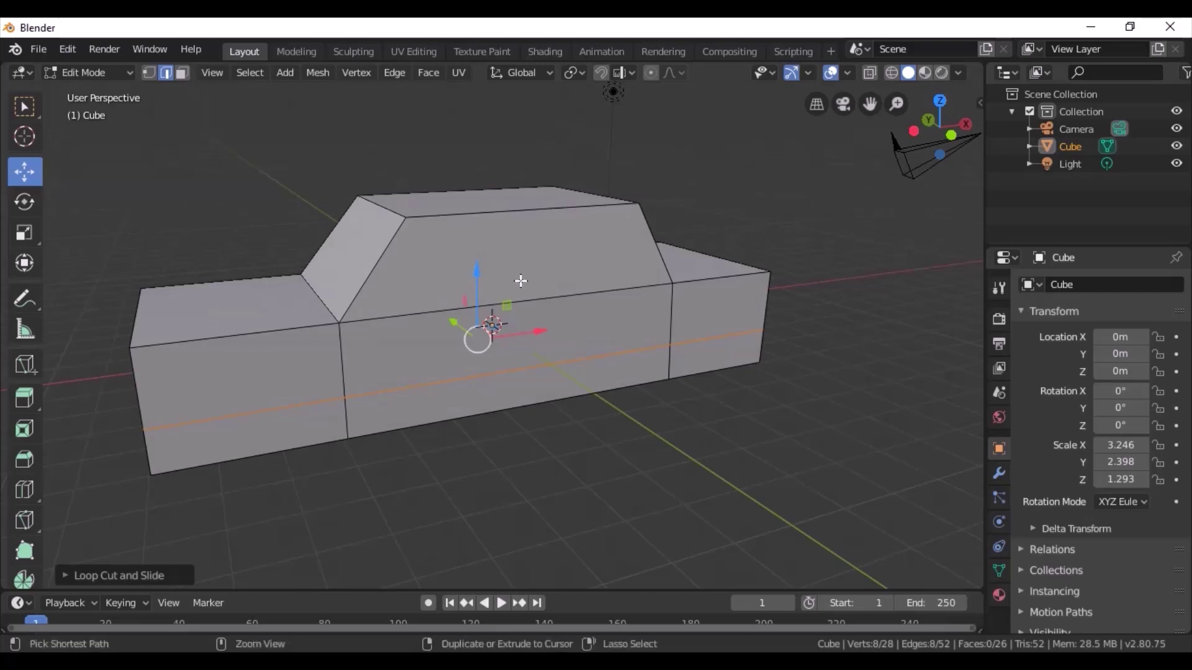
key(ctrl+r)
click(522, 280)
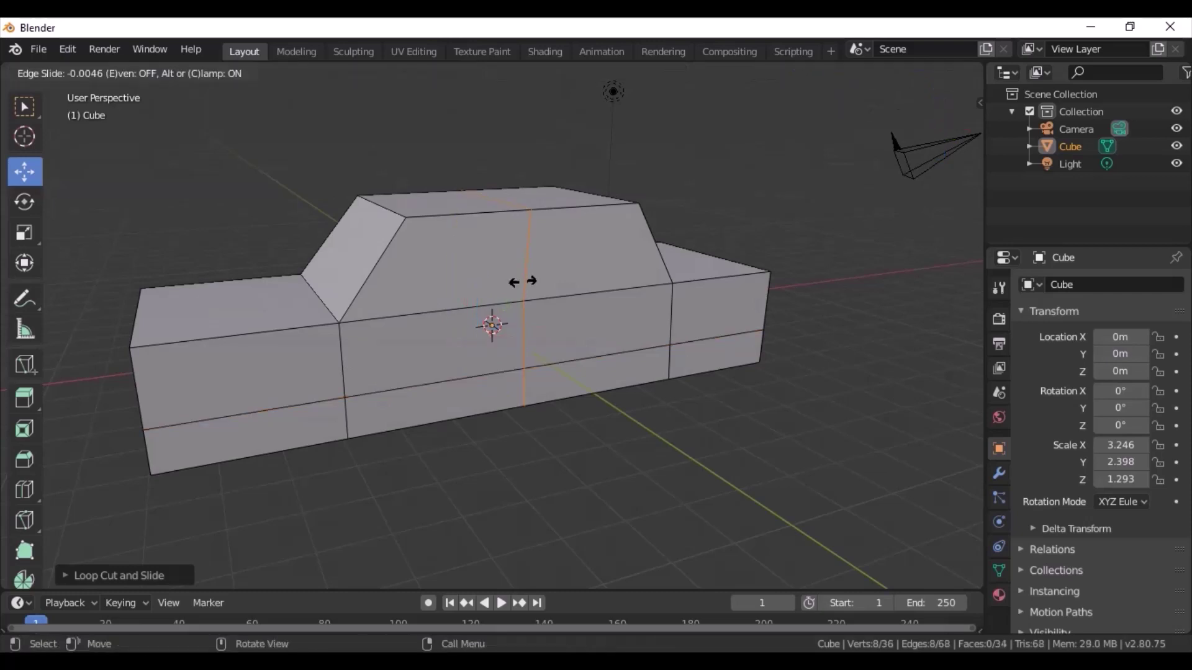
click(486, 282)
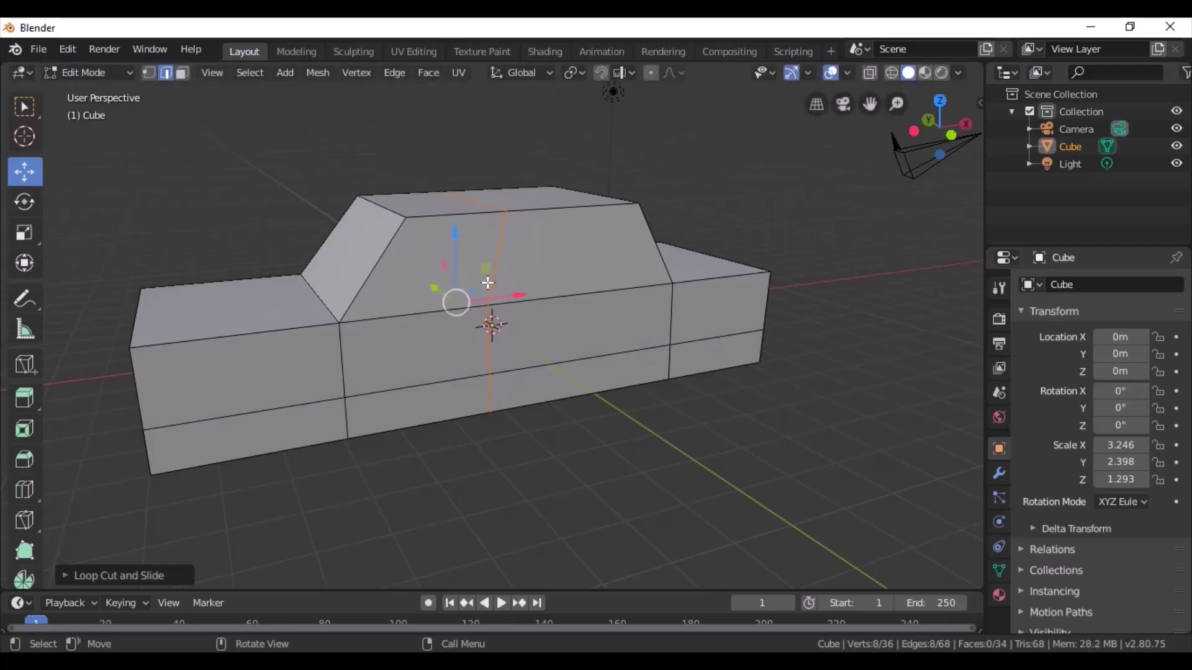
click(473, 198)
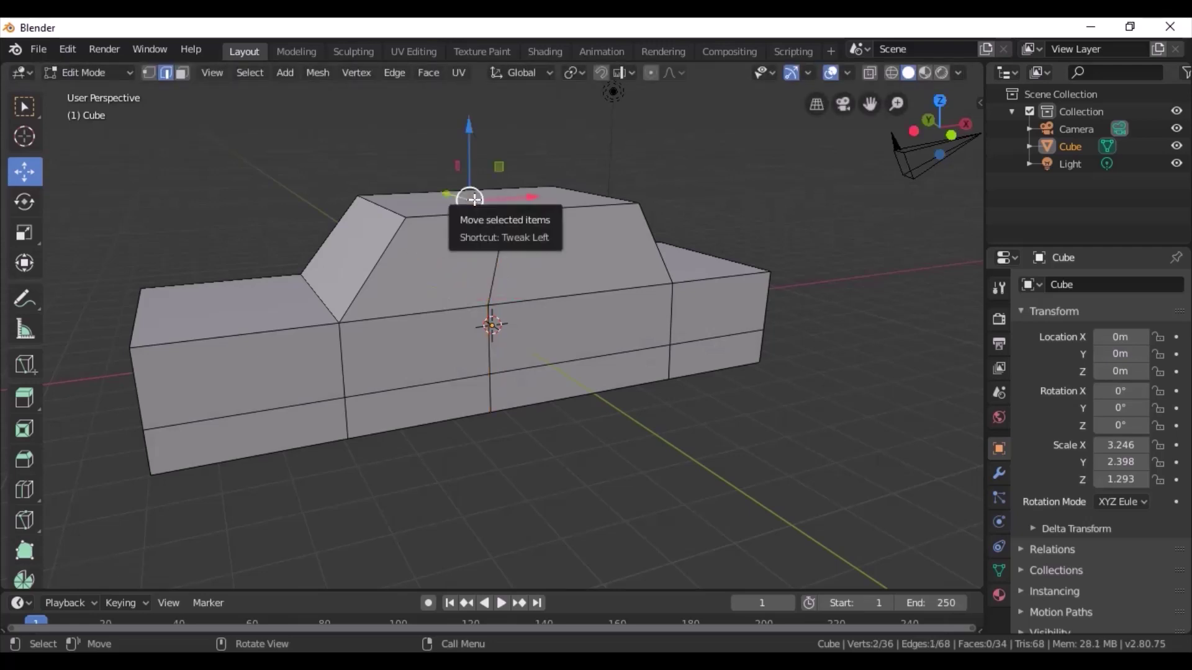
drag(535, 196, 515, 196)
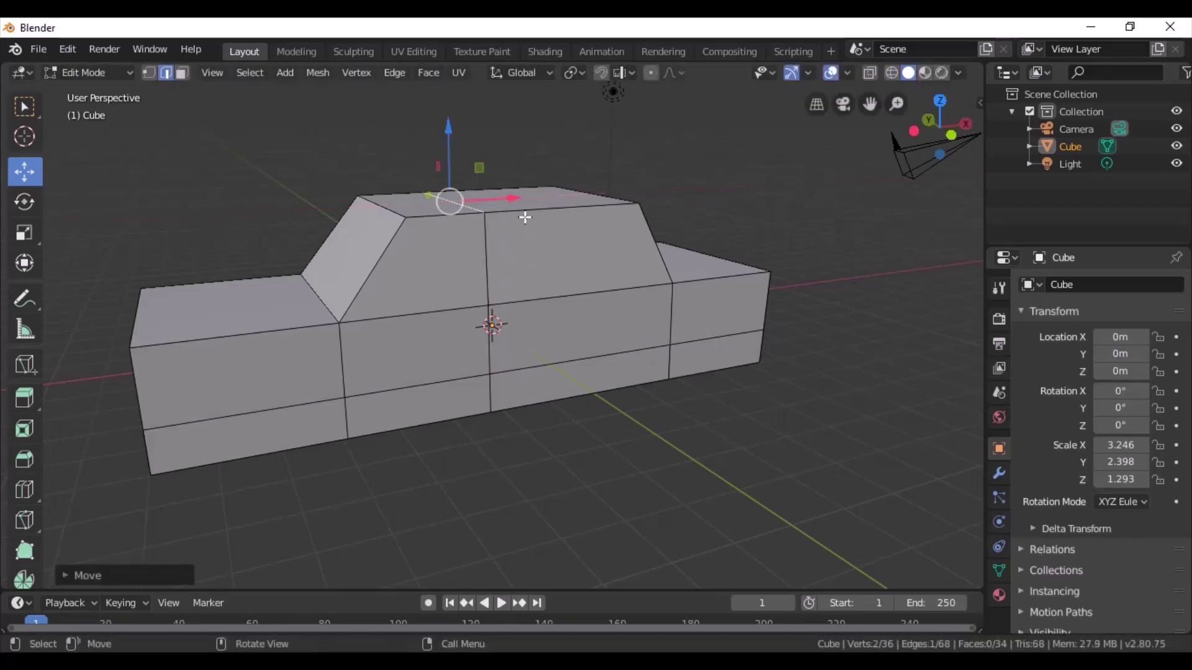
Add a second vertical cabin loop, shift its roof edge along X, then switch to Face select
key(ctrl)
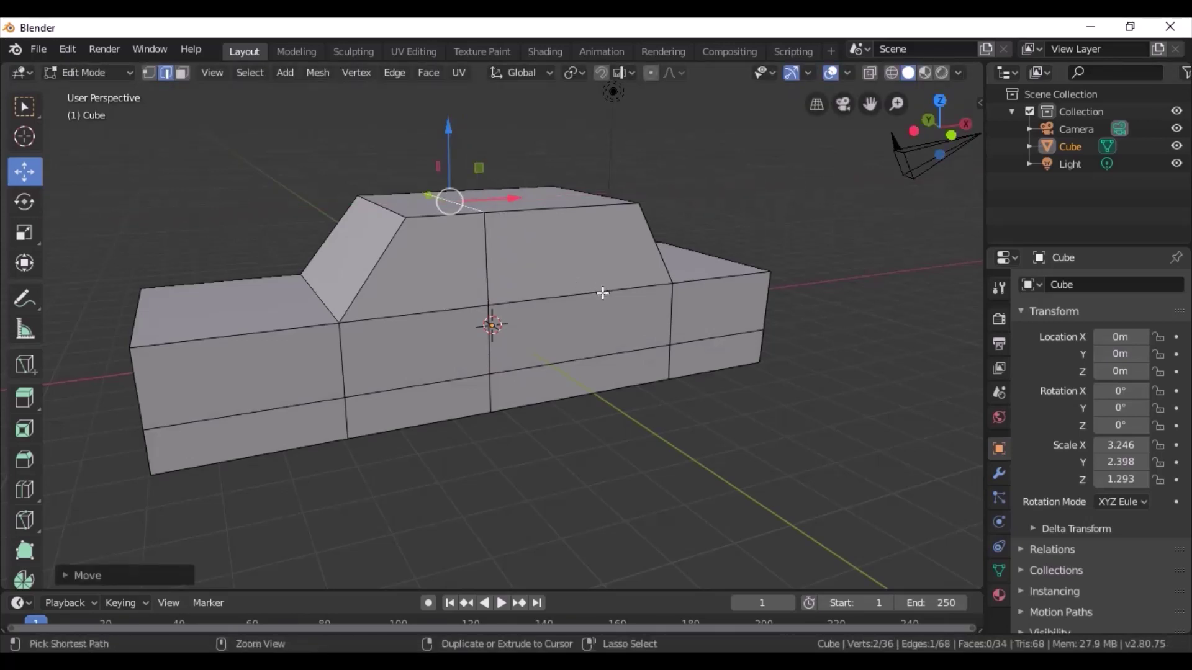
key(ctrl+r)
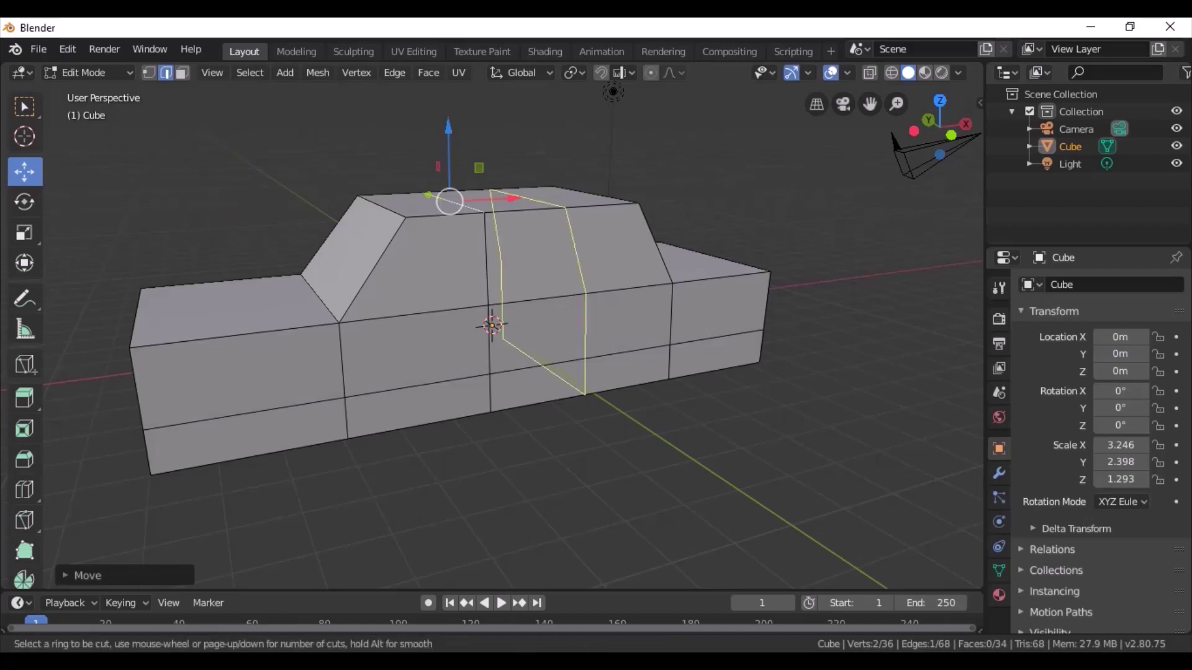
click(580, 273)
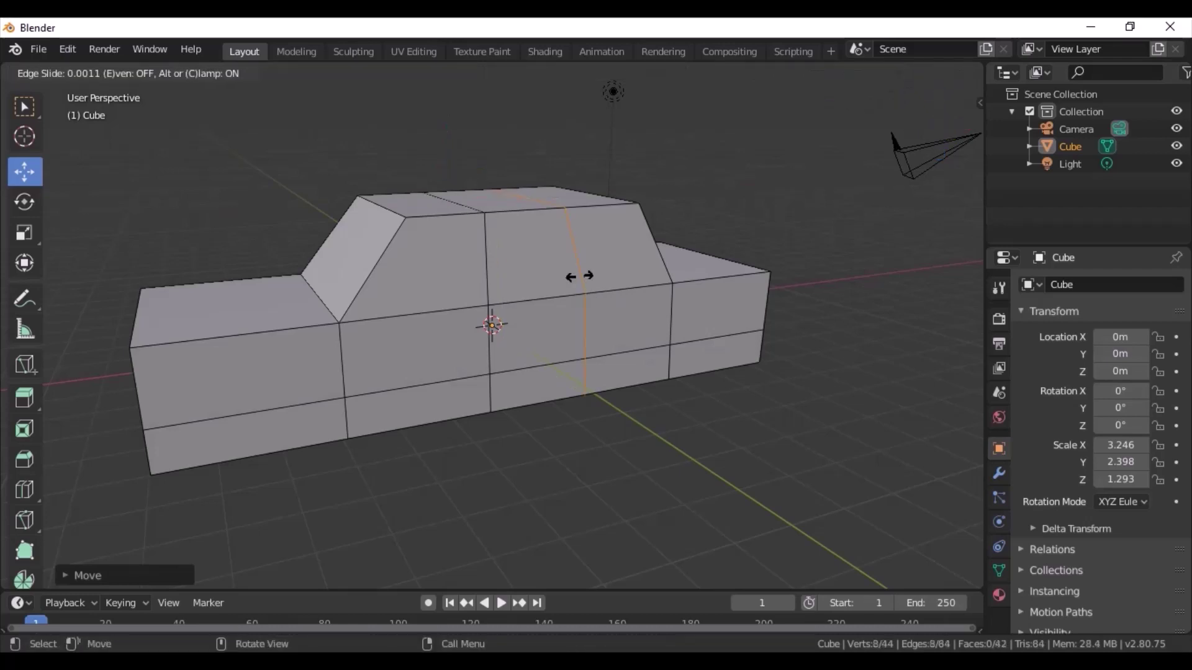
click(614, 264)
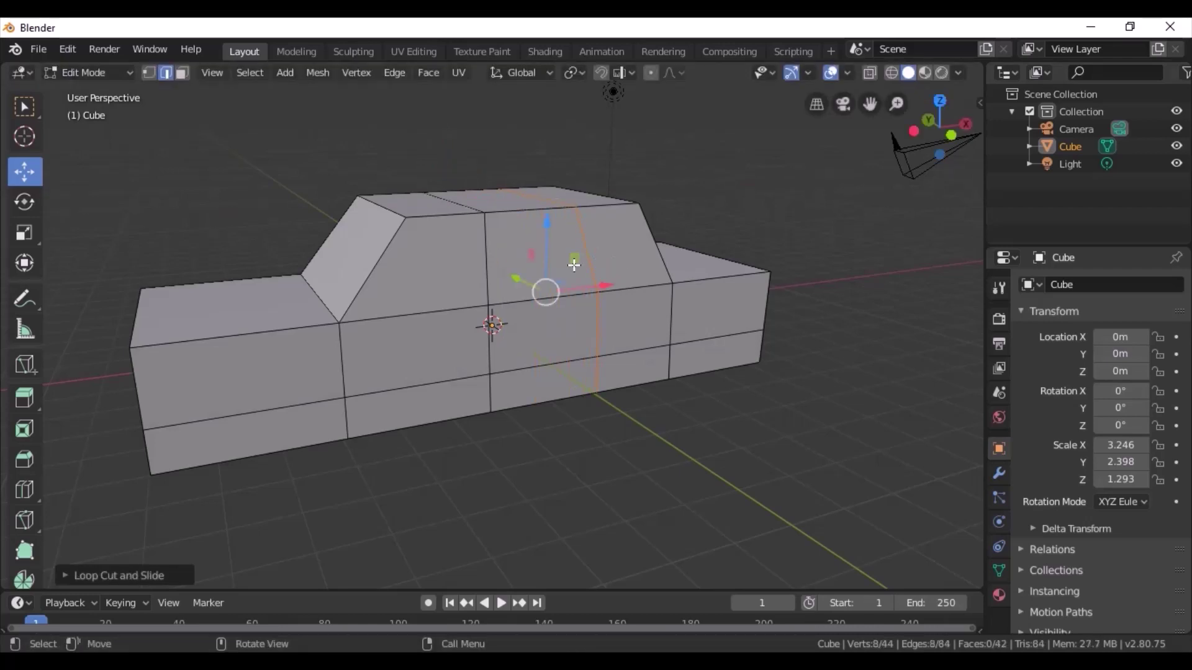
click(539, 197)
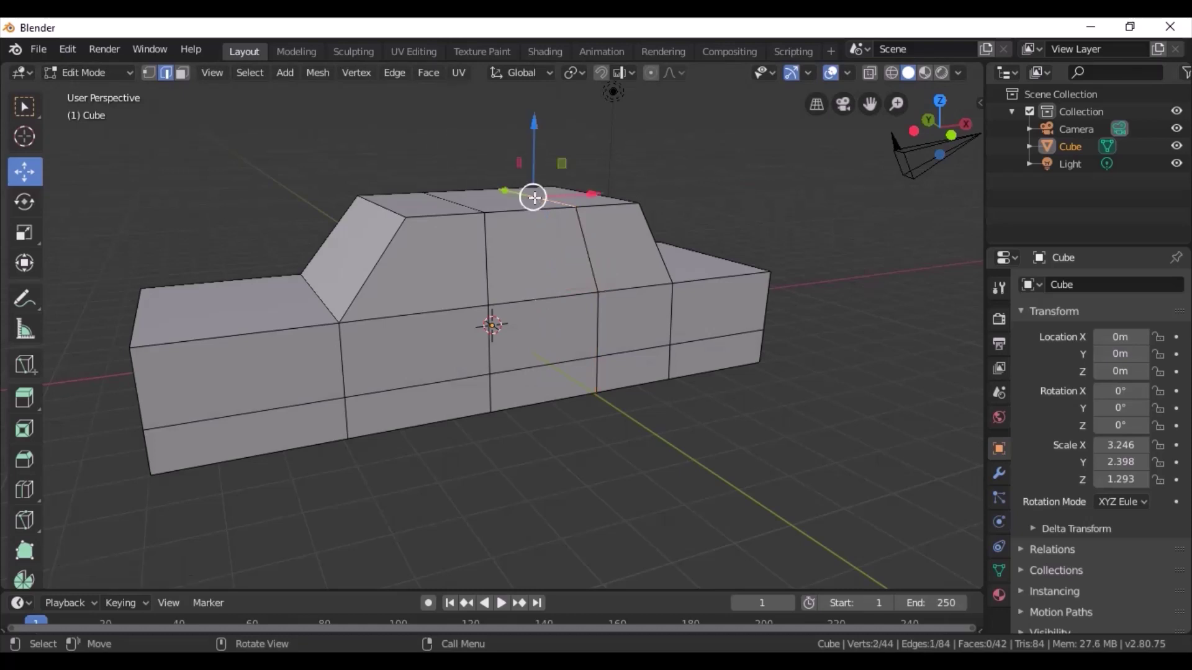
drag(596, 192, 602, 192)
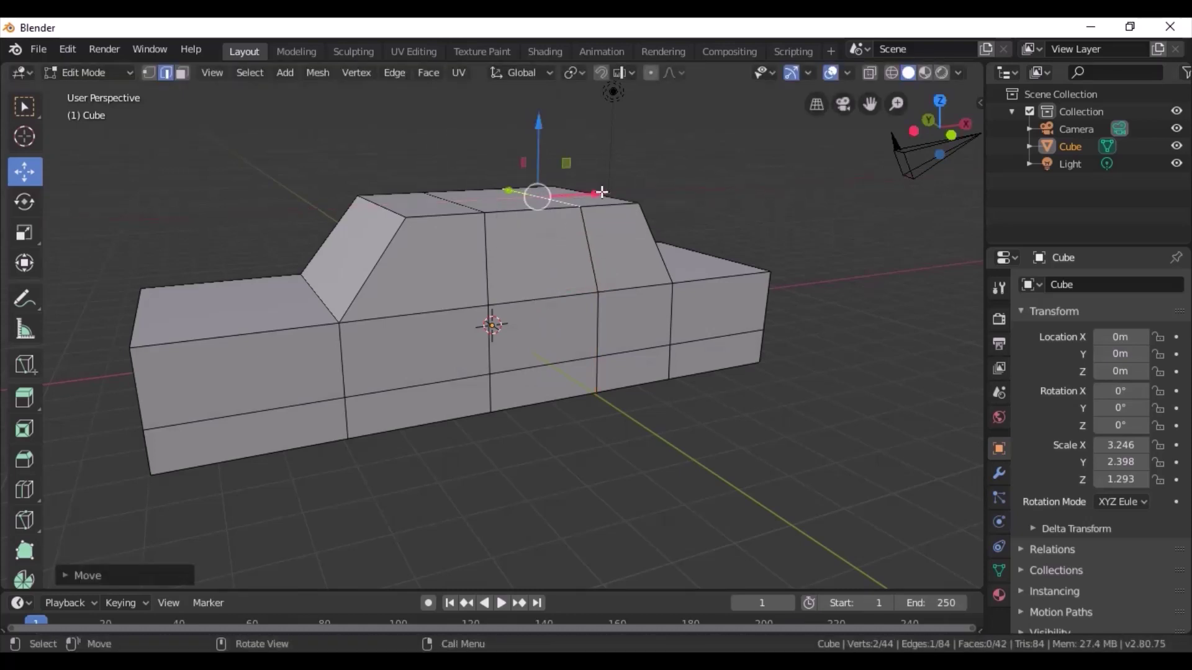
click(848, 413)
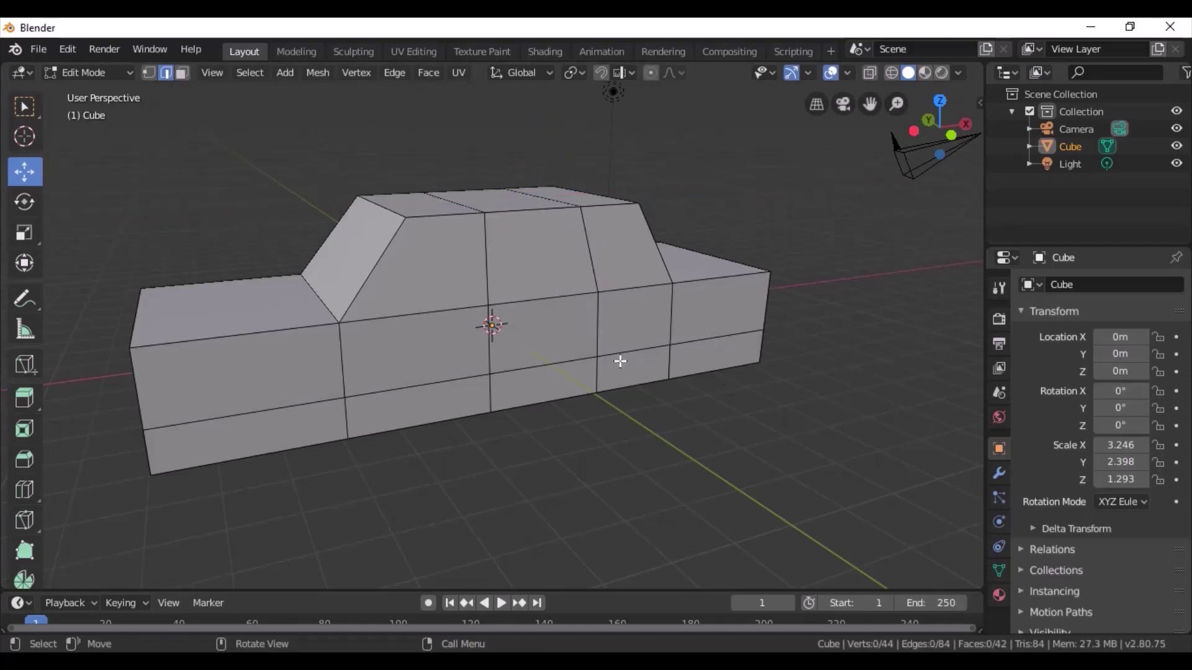
click(458, 287)
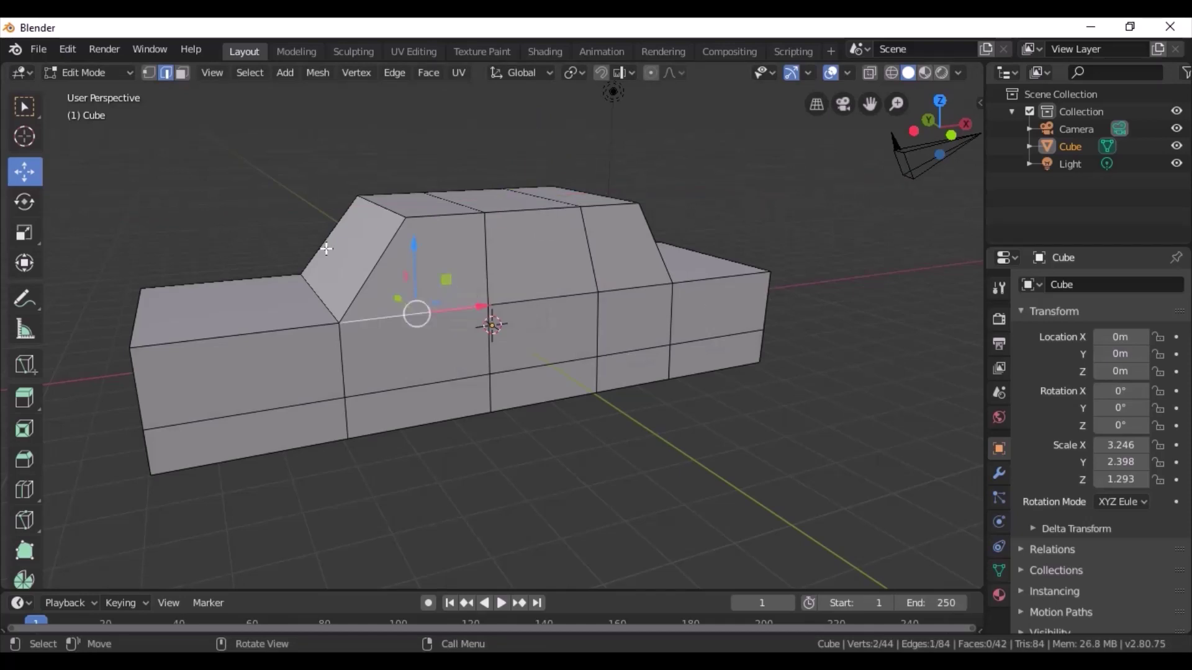
click(181, 72)
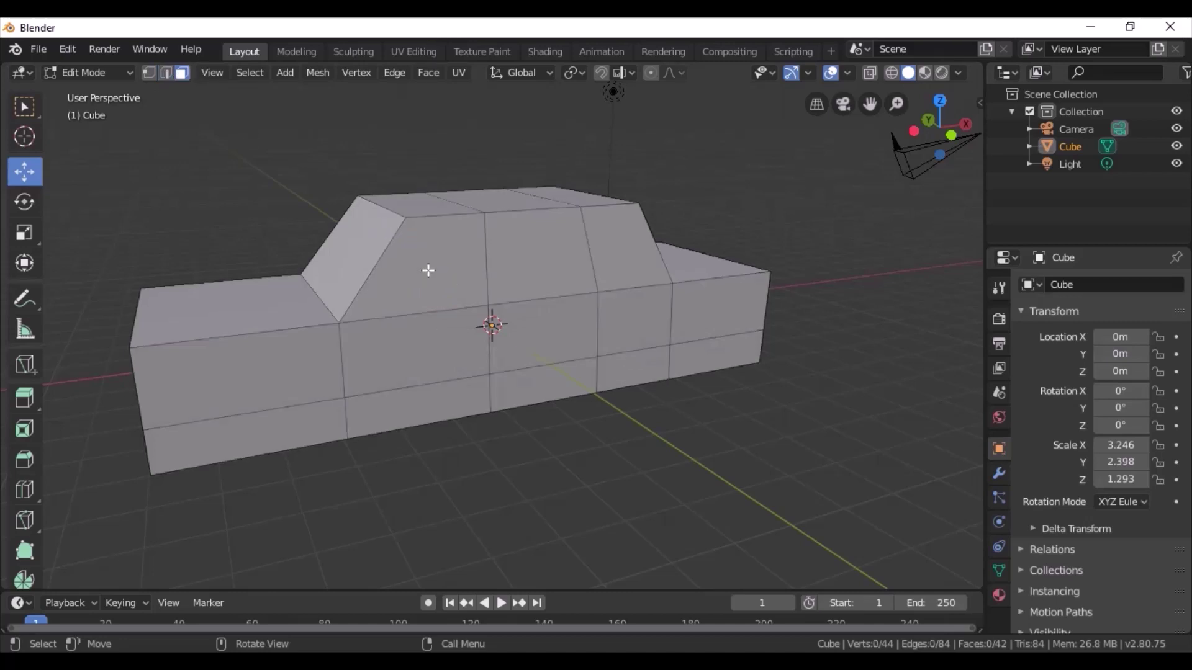
Inset the front, middle and rear cabin side faces on this side as window frames
click(428, 271)
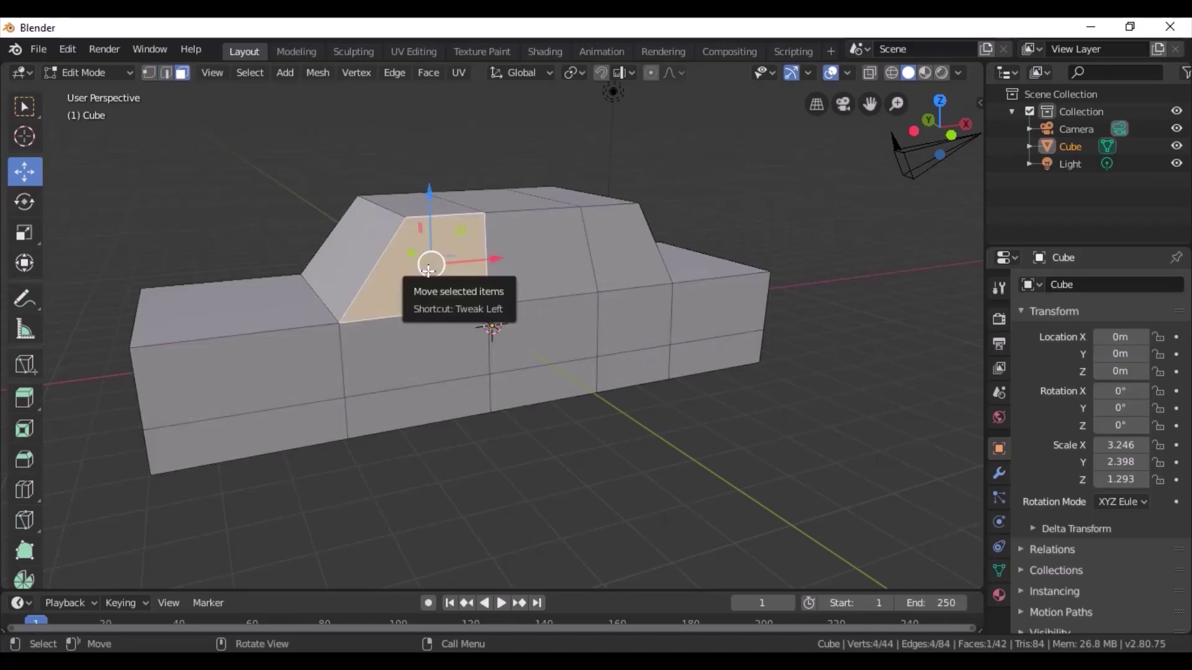
key(i)
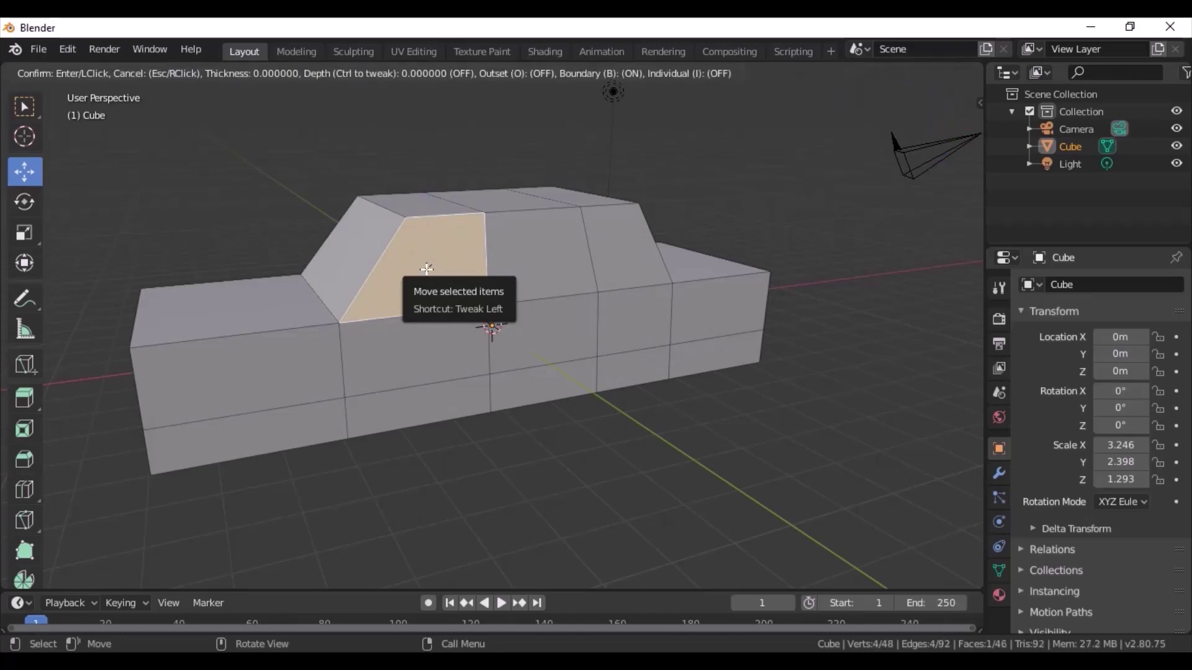
click(427, 263)
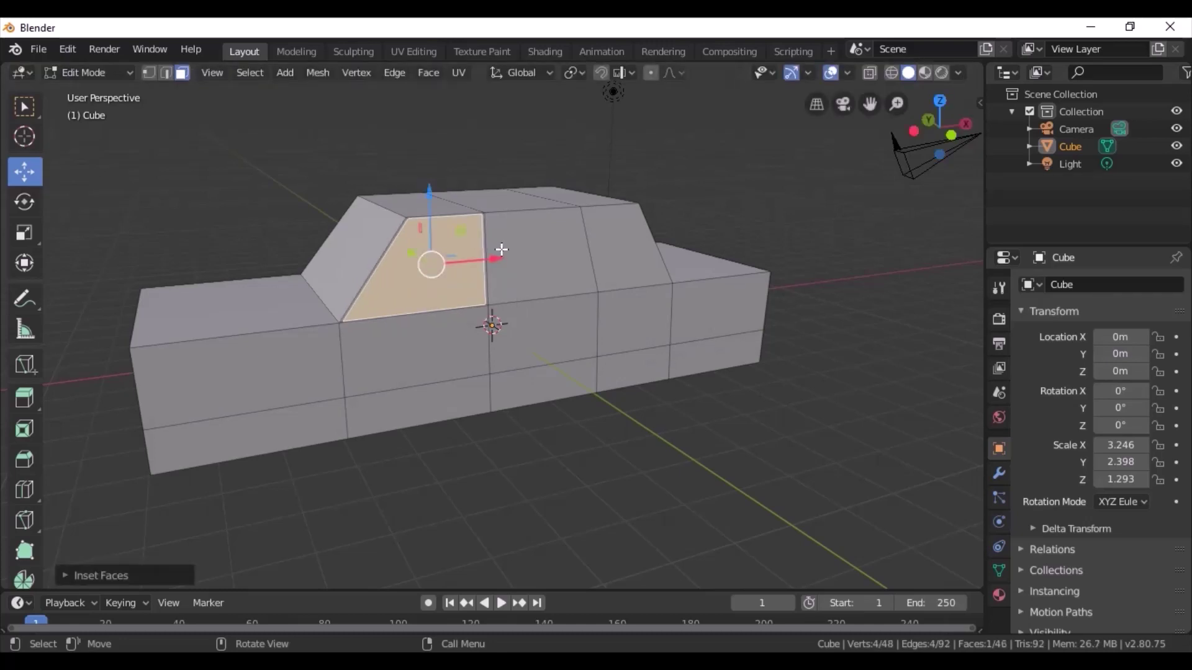
click(542, 260)
key(i)
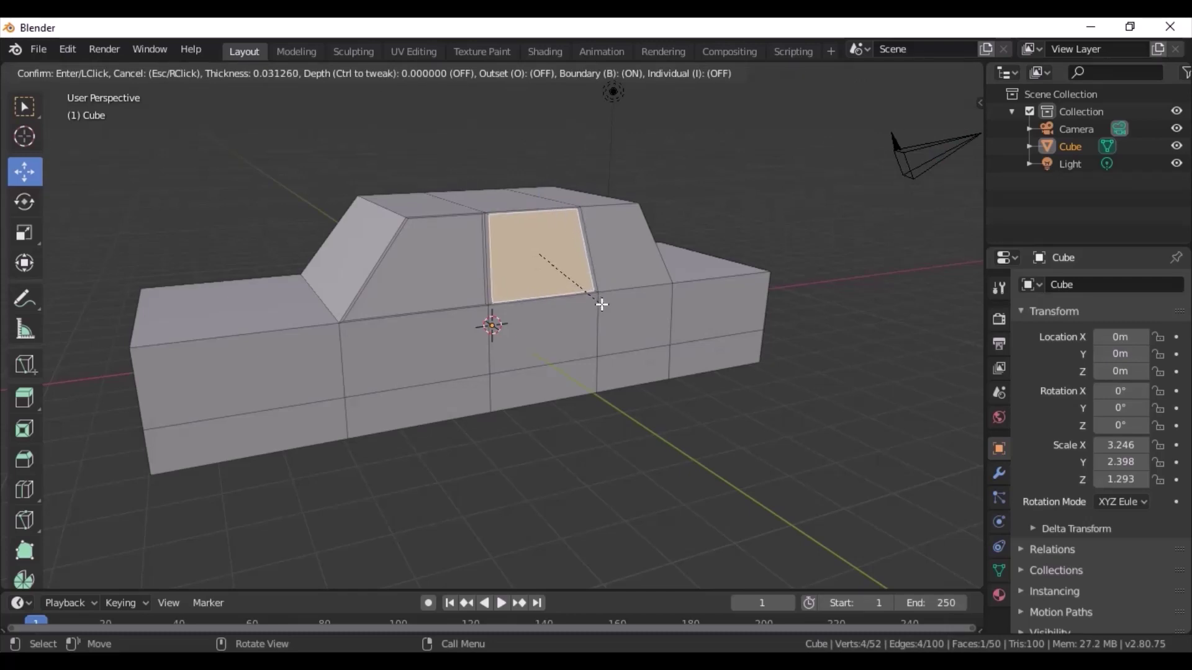
click(601, 304)
click(613, 257)
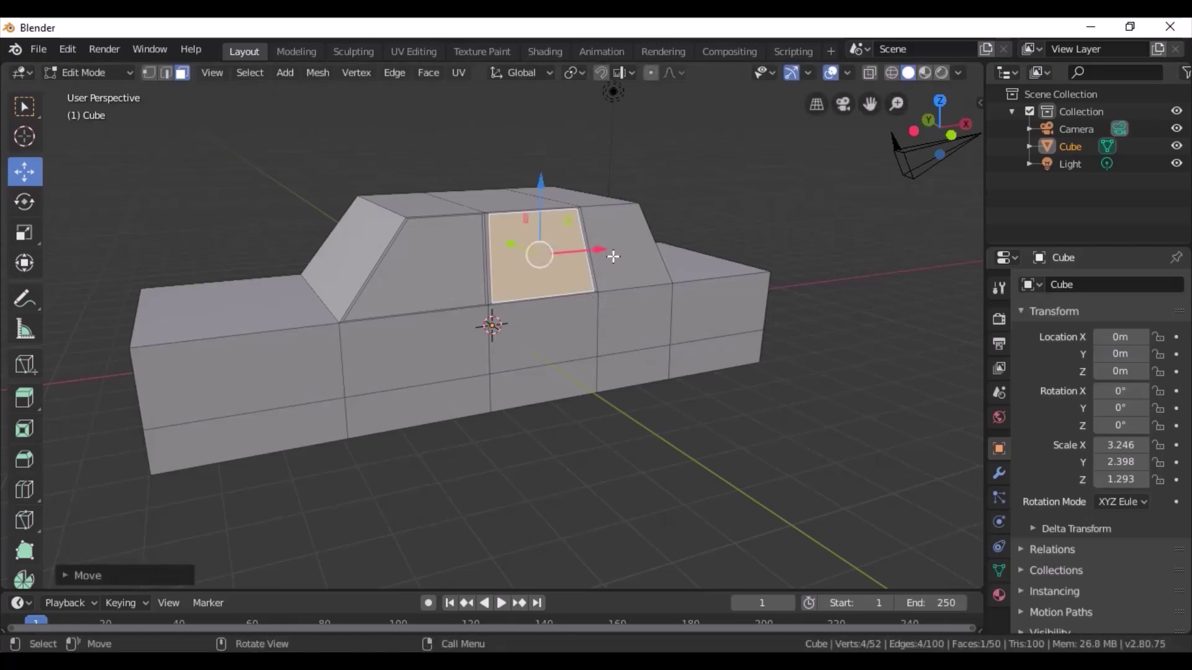
click(644, 263)
key(i)
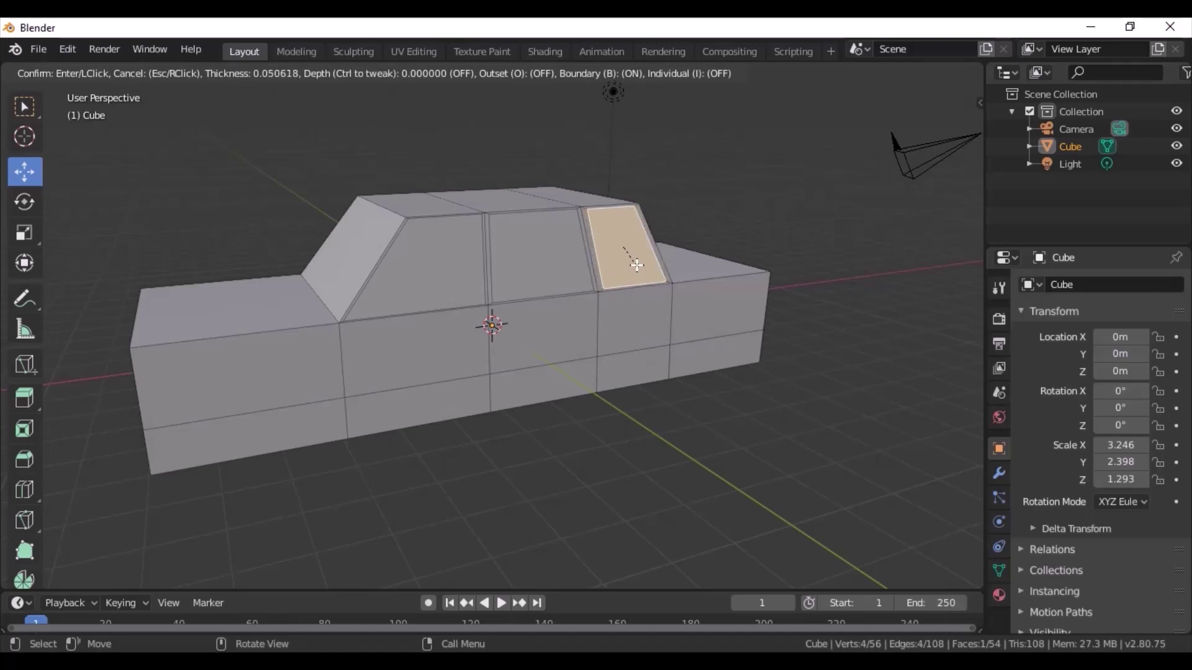
click(636, 265)
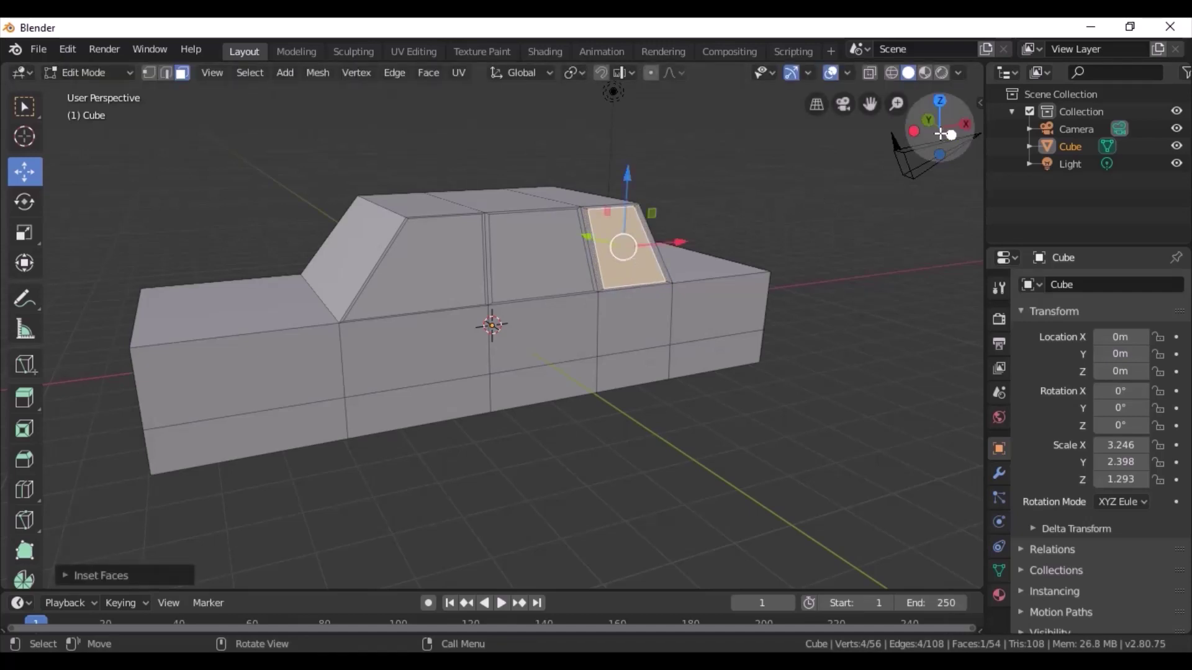
drag(951, 132, 813, 133)
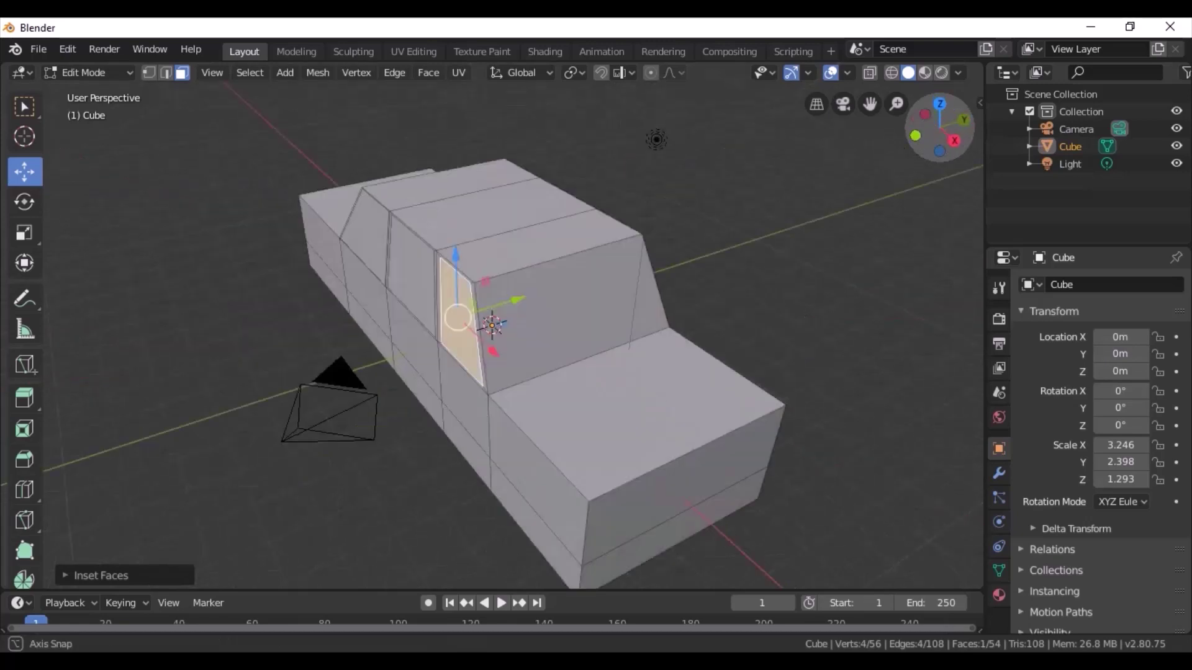
Inset the large sloped cabin face at this end to frame the rear window
click(545, 280)
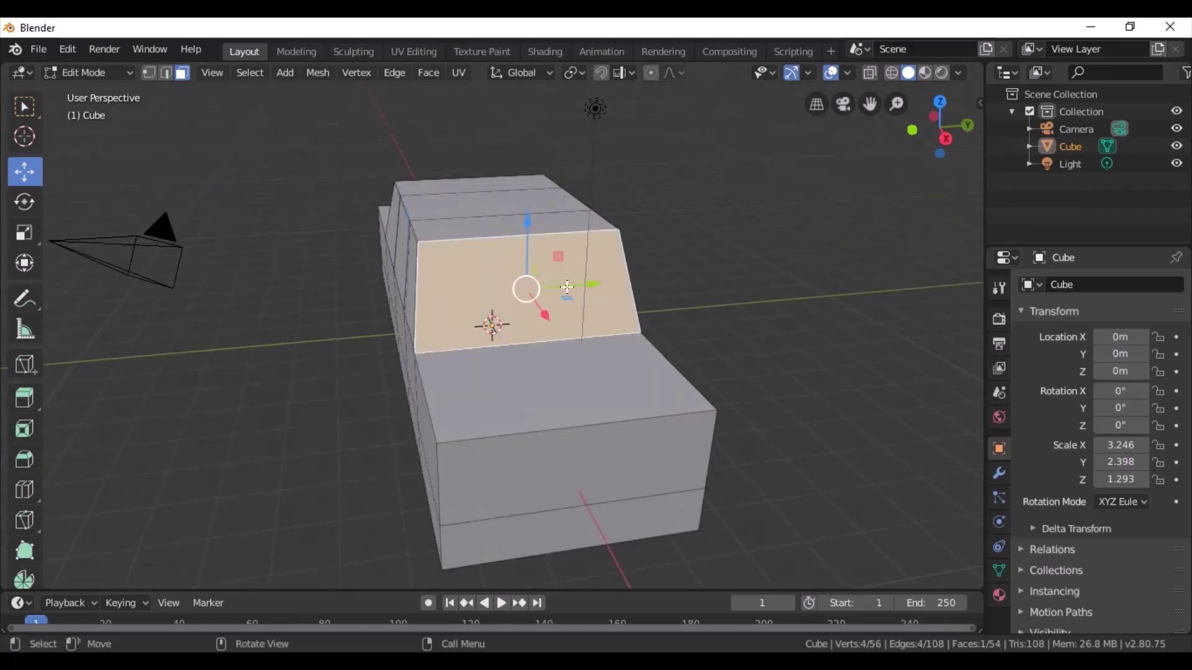
key(i)
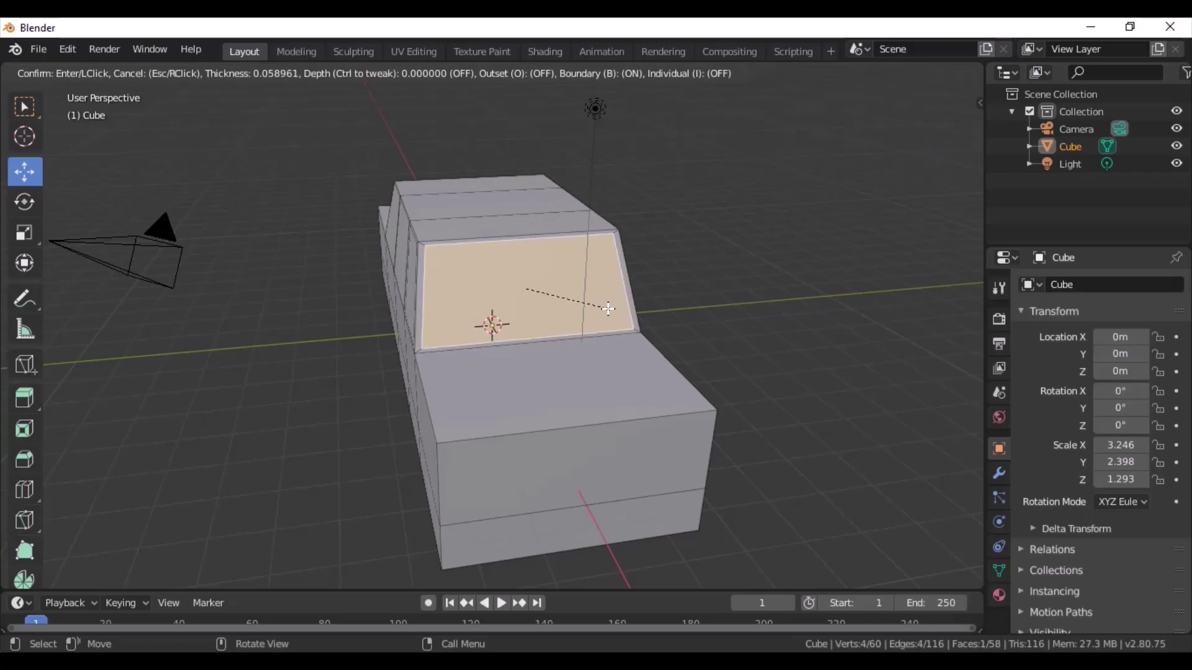
click(608, 309)
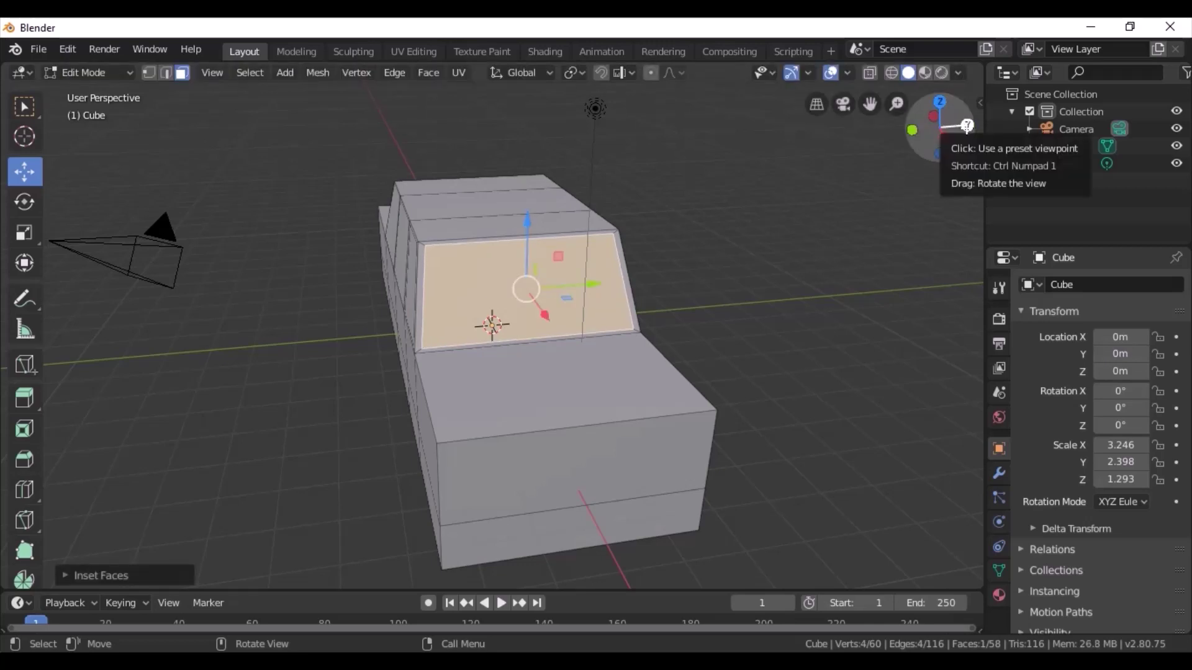
mouse_move(961, 128)
mouse_down()
mouse_move(912, 133)
mouse_move(507, 335)
mouse_up()
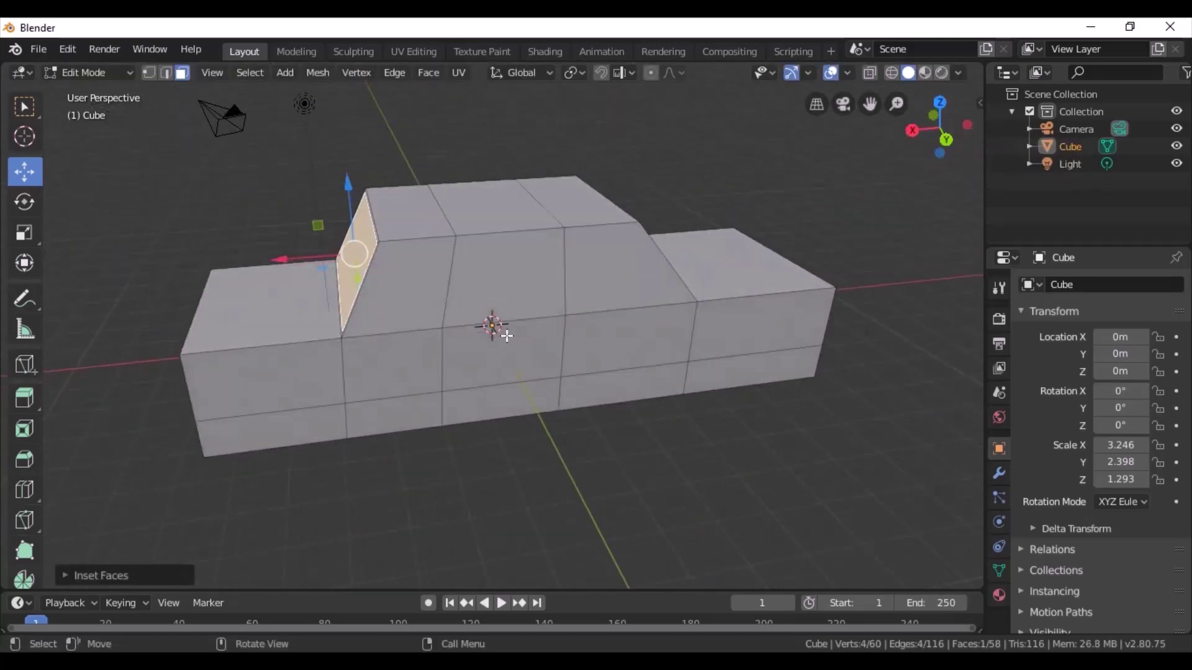
Inset the sloped front, middle and sloped rear cabin side faces on this side
click(412, 298)
key(i)
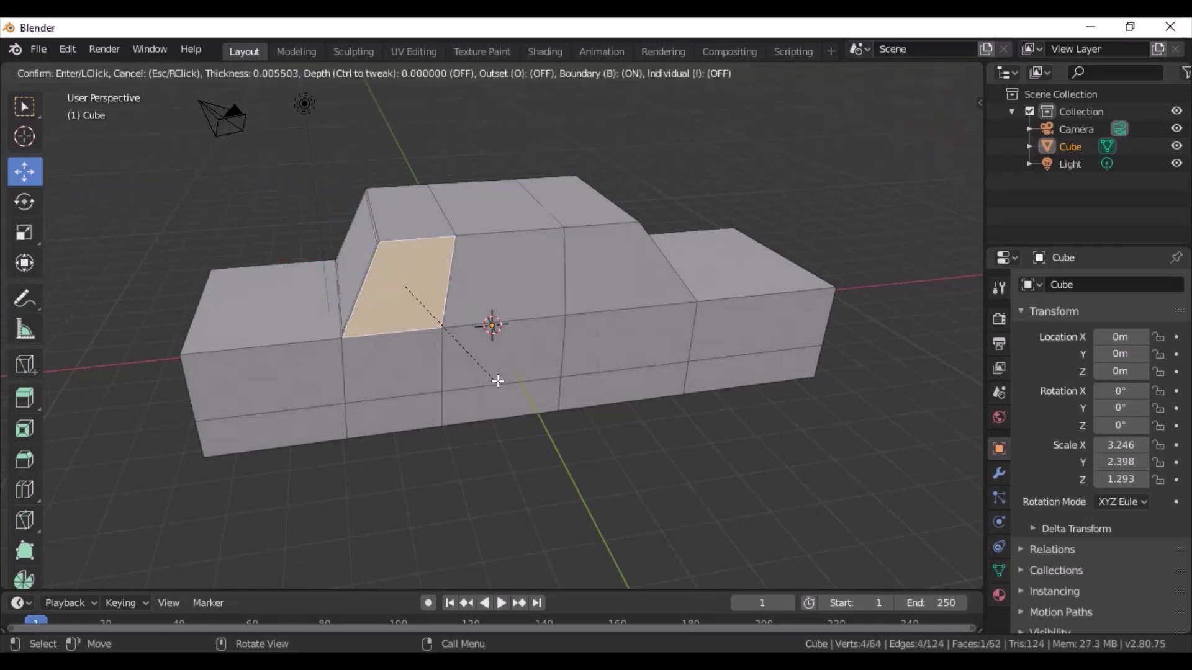
click(498, 376)
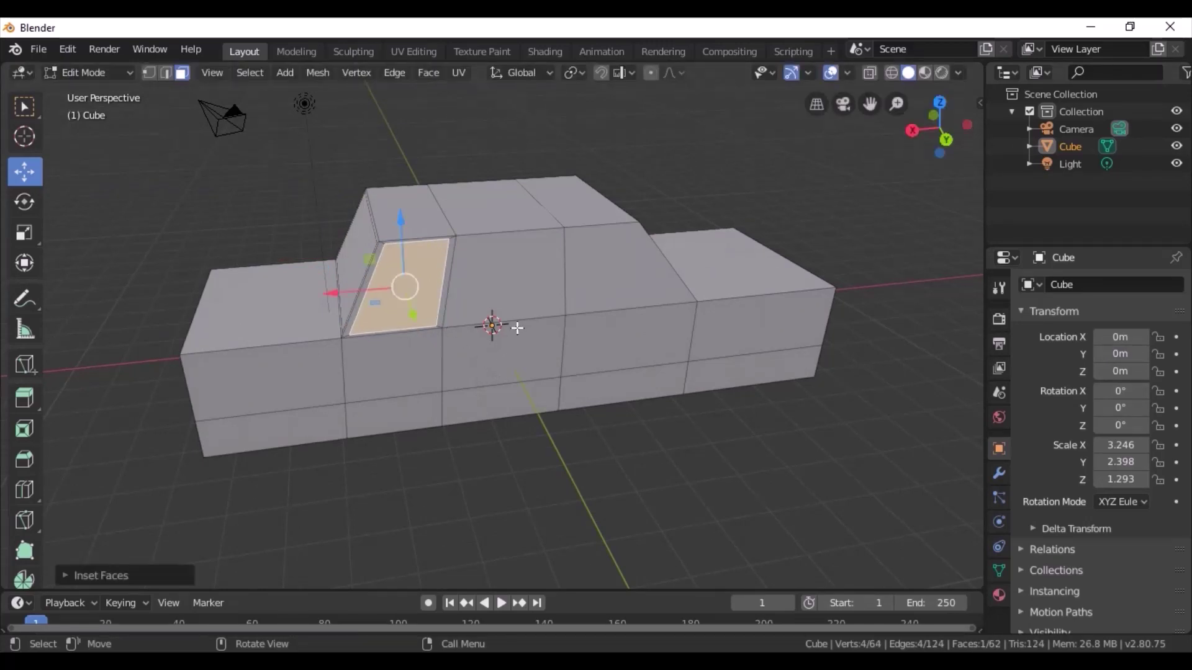
click(522, 292)
key(i)
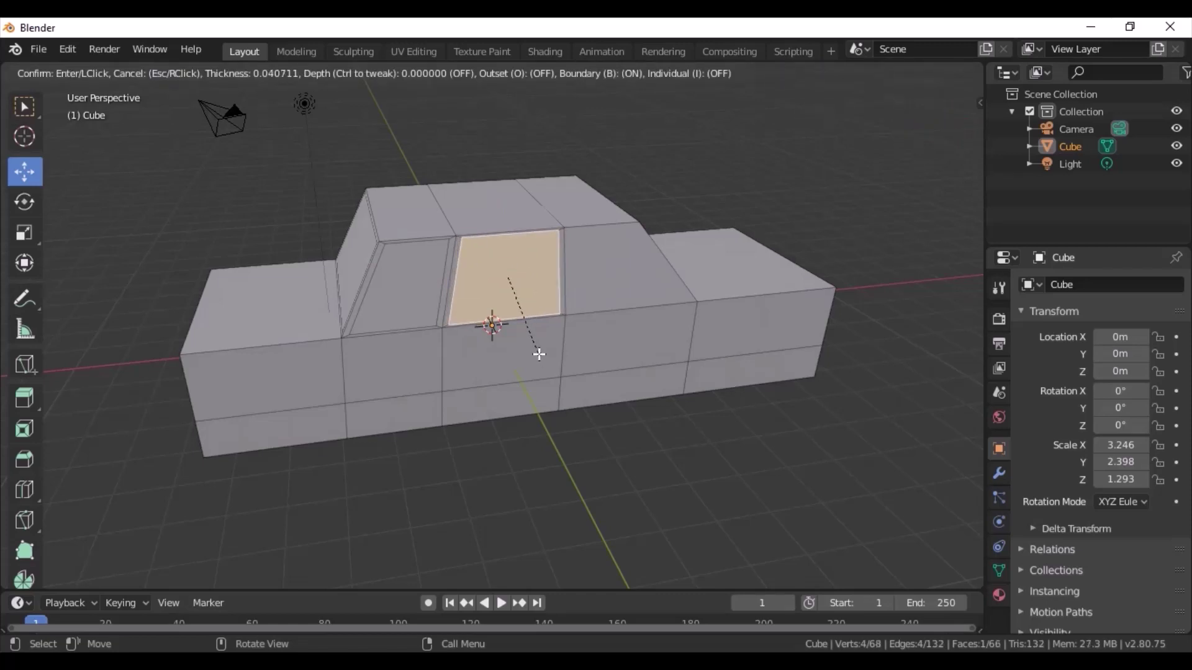
click(539, 353)
click(646, 272)
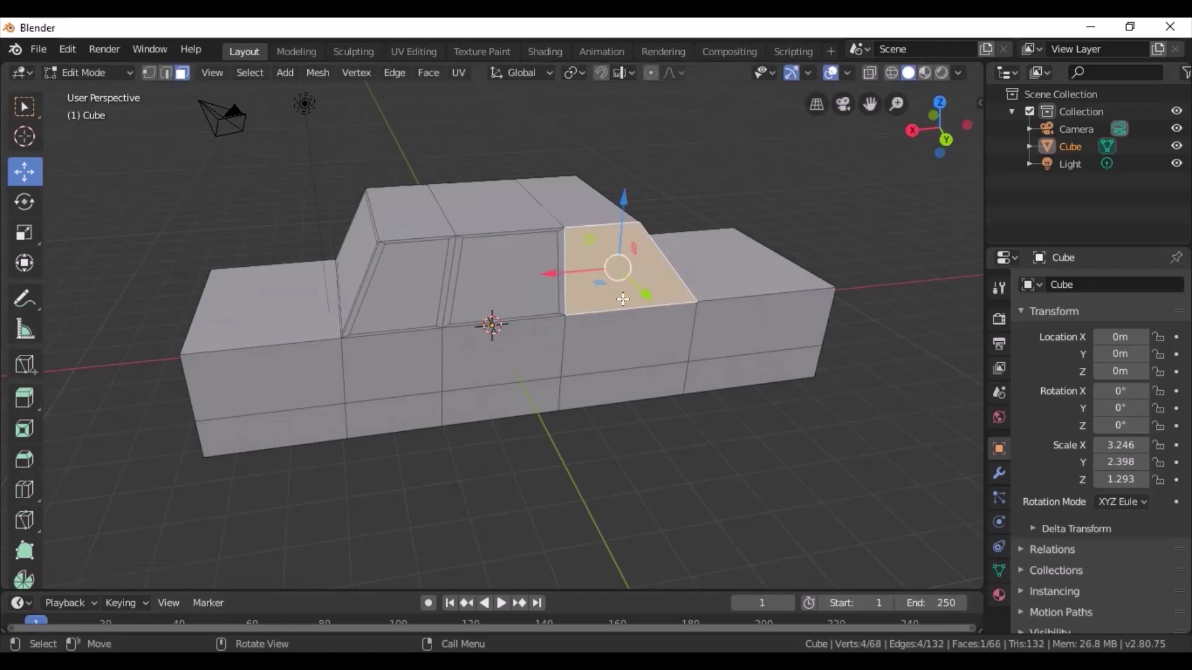
key(i)
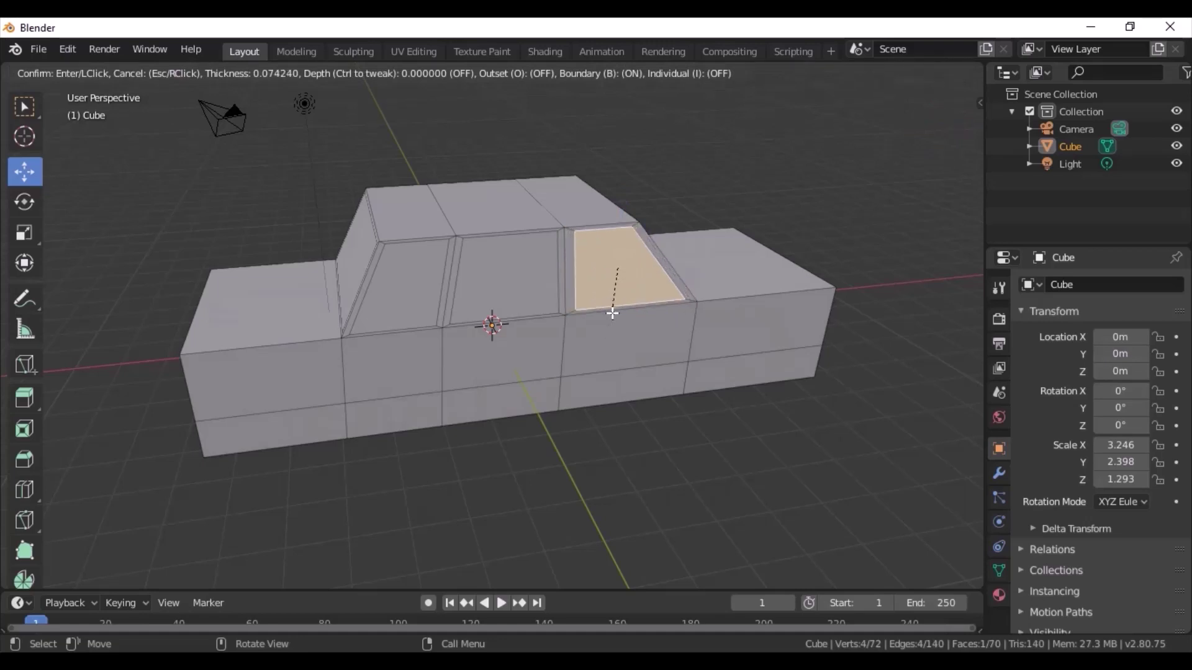
click(618, 318)
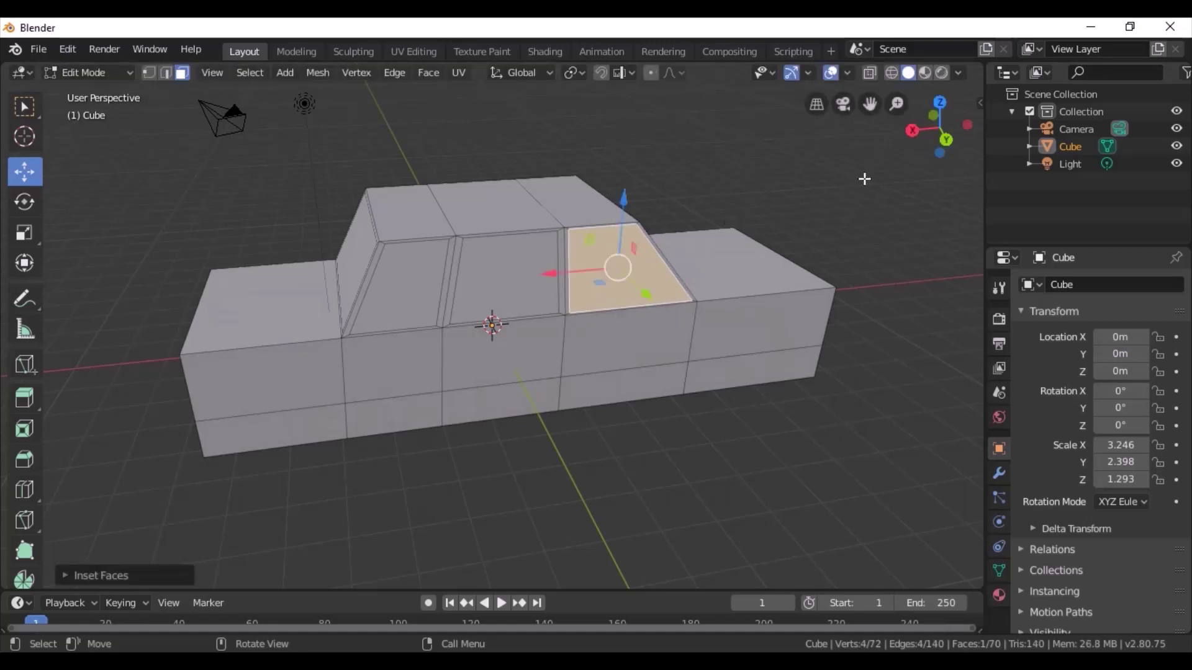
drag(931, 119, 811, 195)
Inset the front windshield face, then orbit round to a front view of the car
click(540, 303)
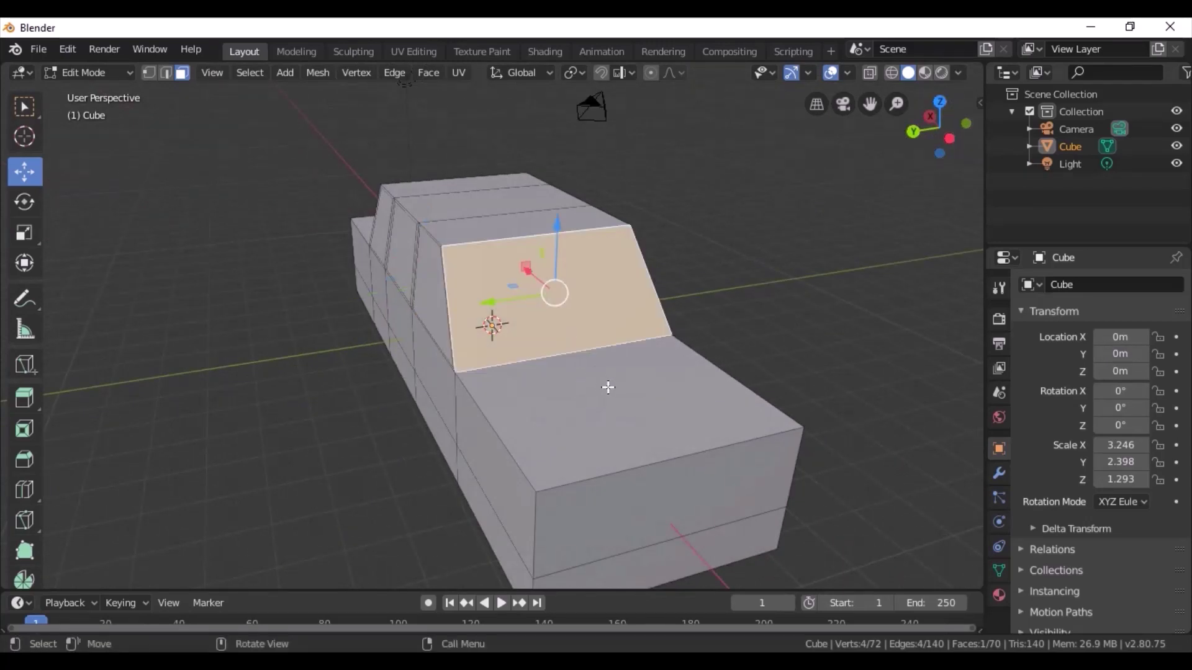
key(i)
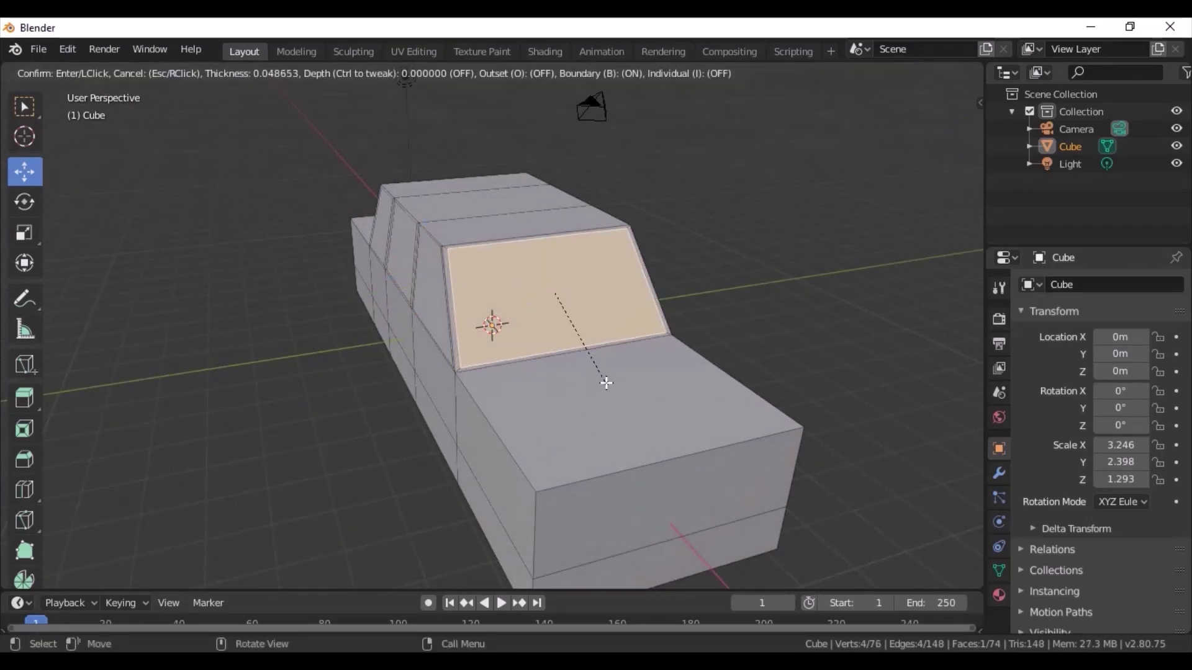
click(607, 383)
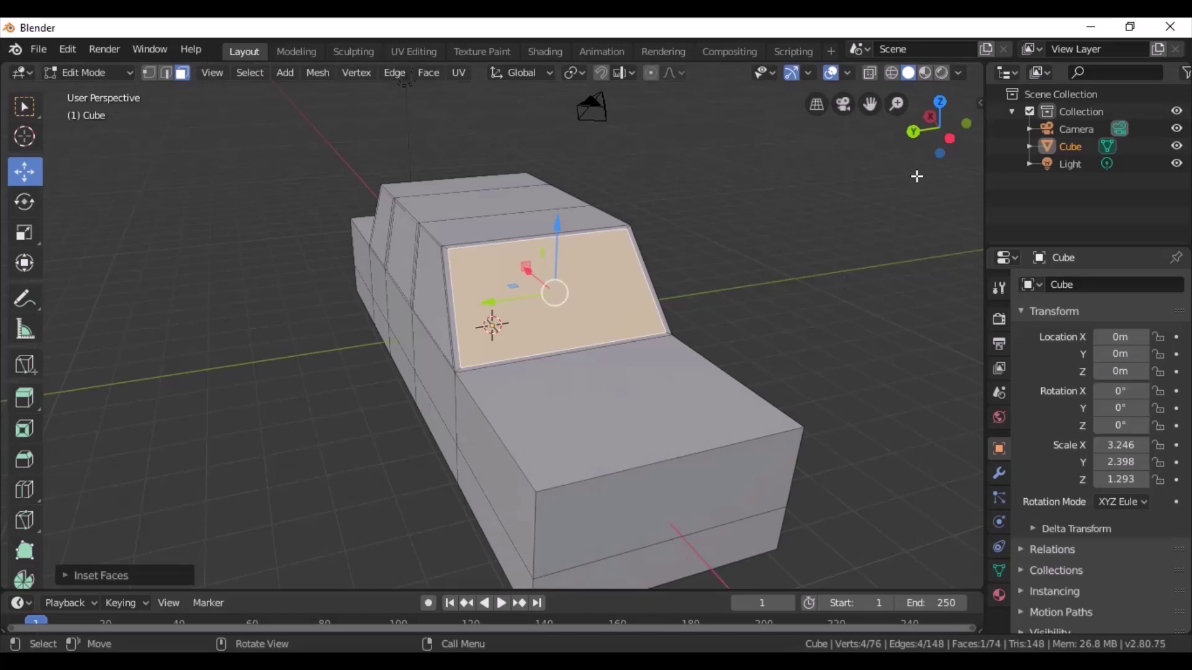
drag(931, 132, 869, 137)
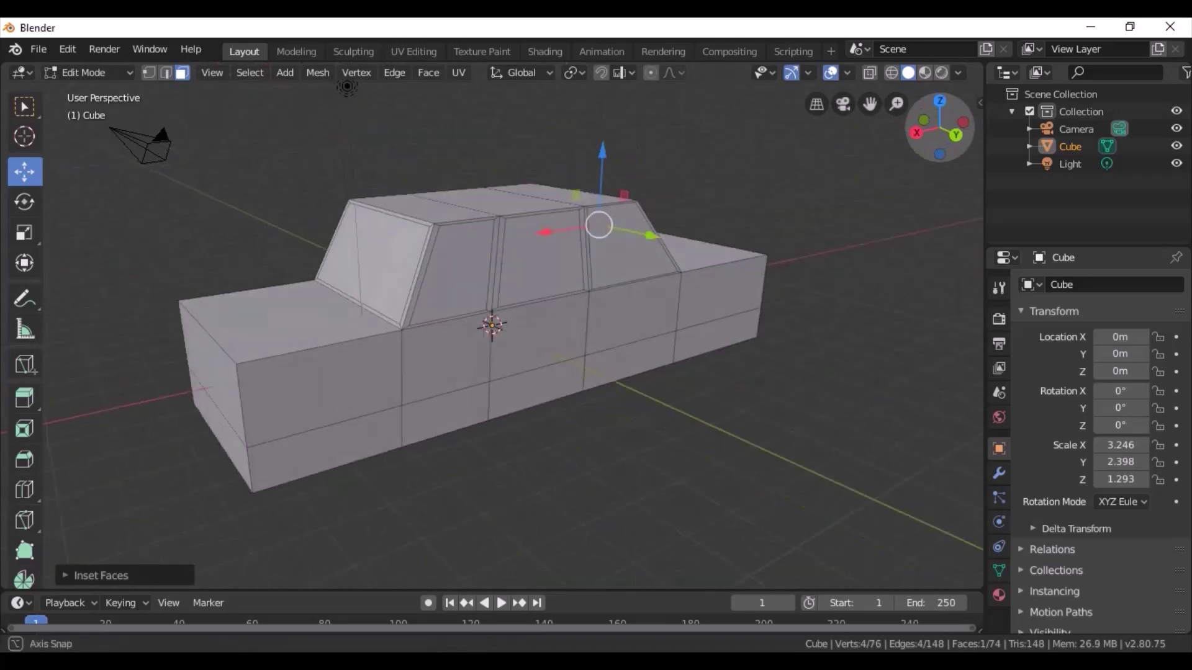
drag(939, 128, 912, 131)
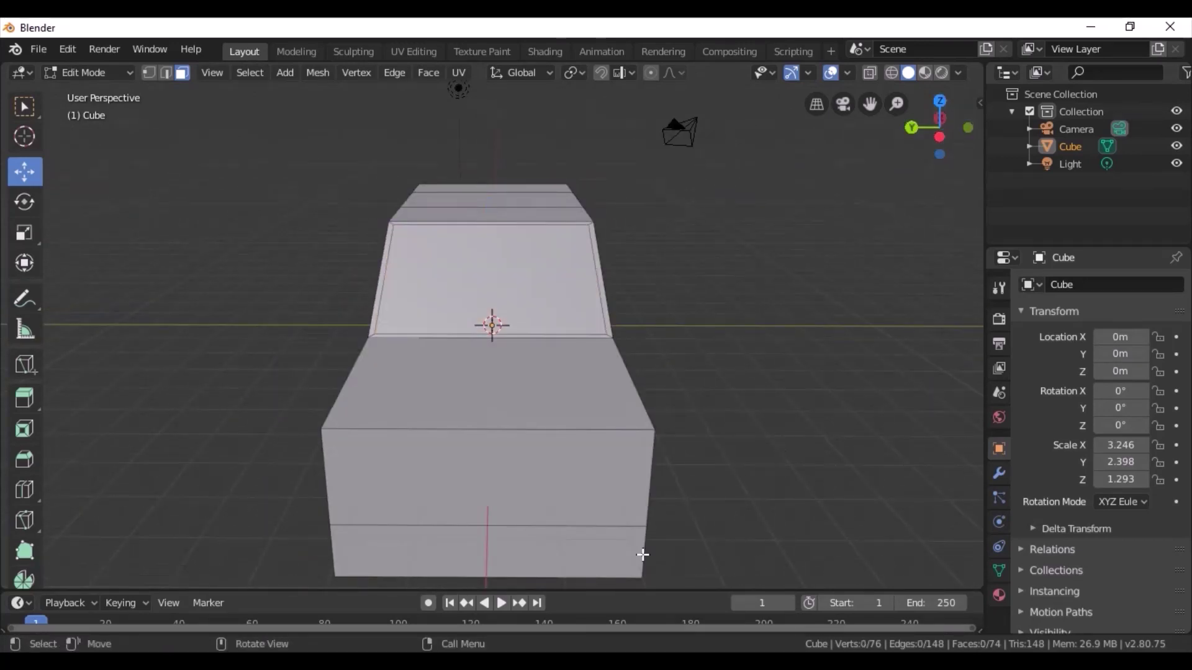
Pull the hood's front top edge and the car's bottom front edge back along X
click(776, 459)
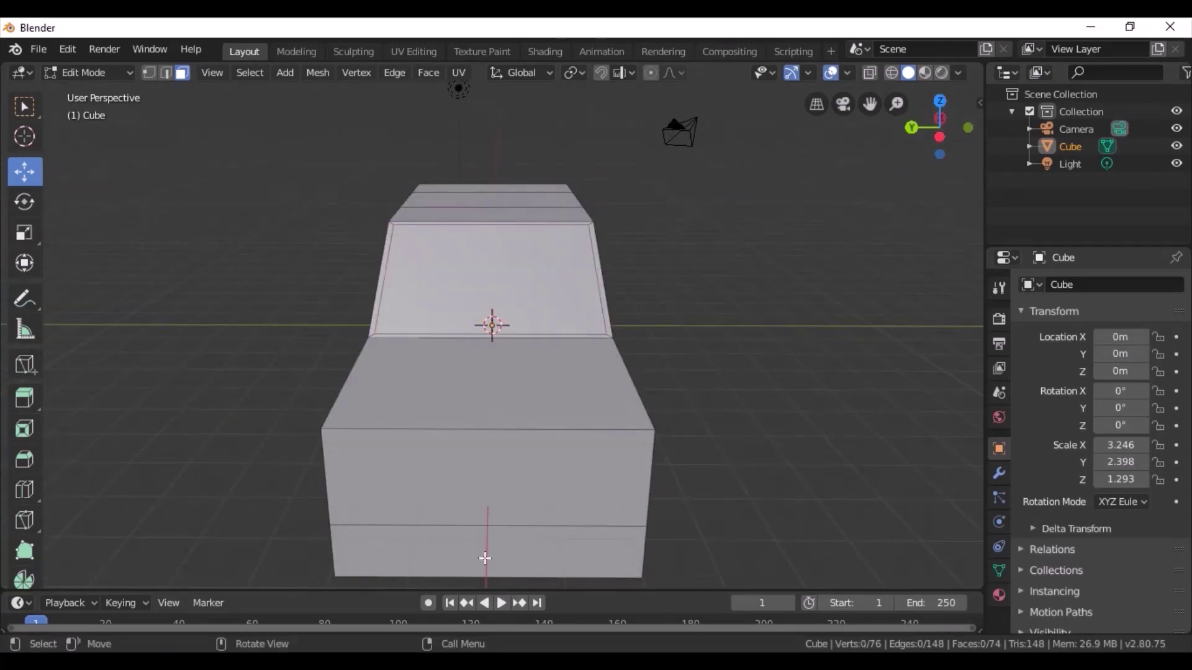
click(483, 409)
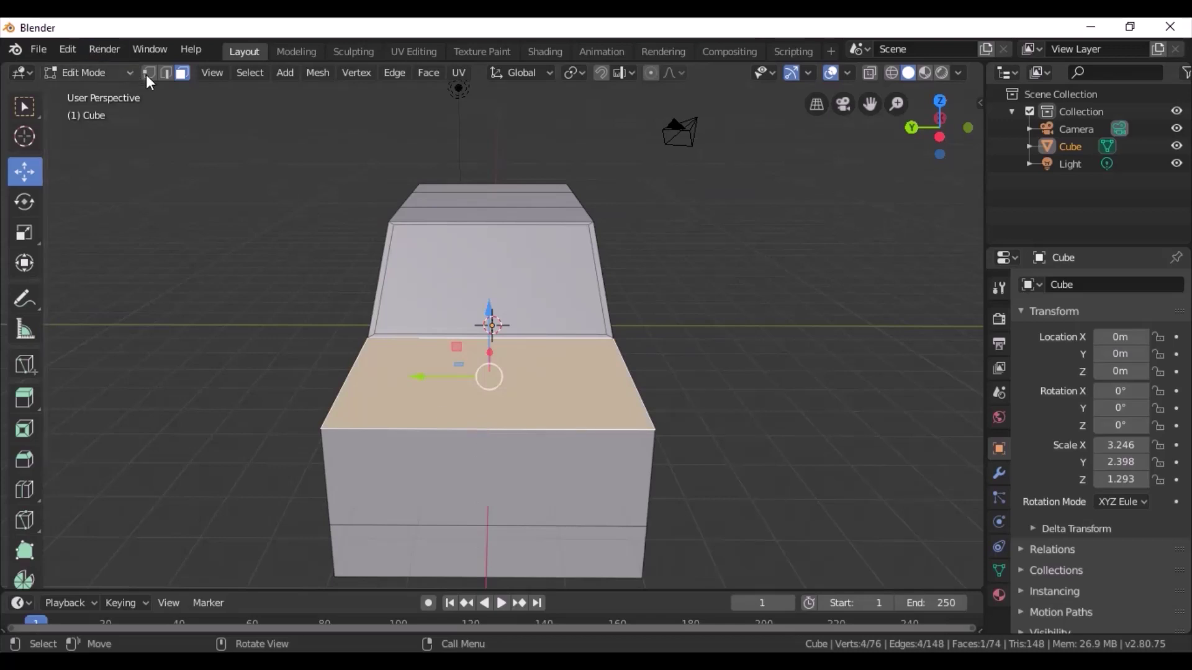
click(167, 73)
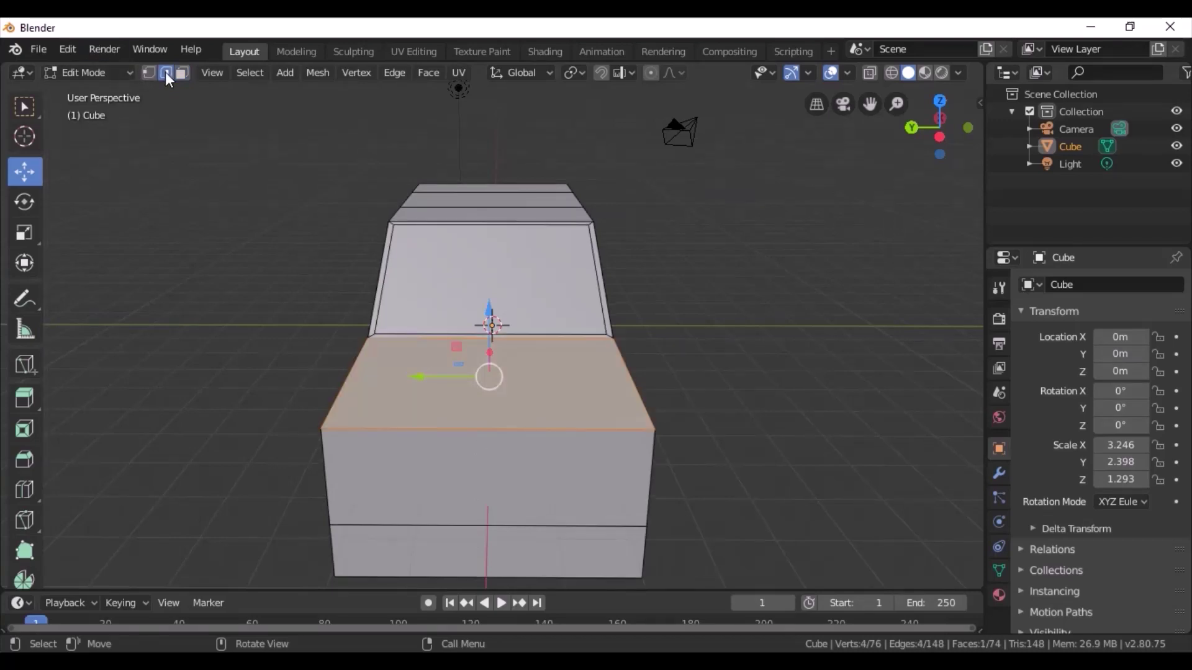
click(499, 430)
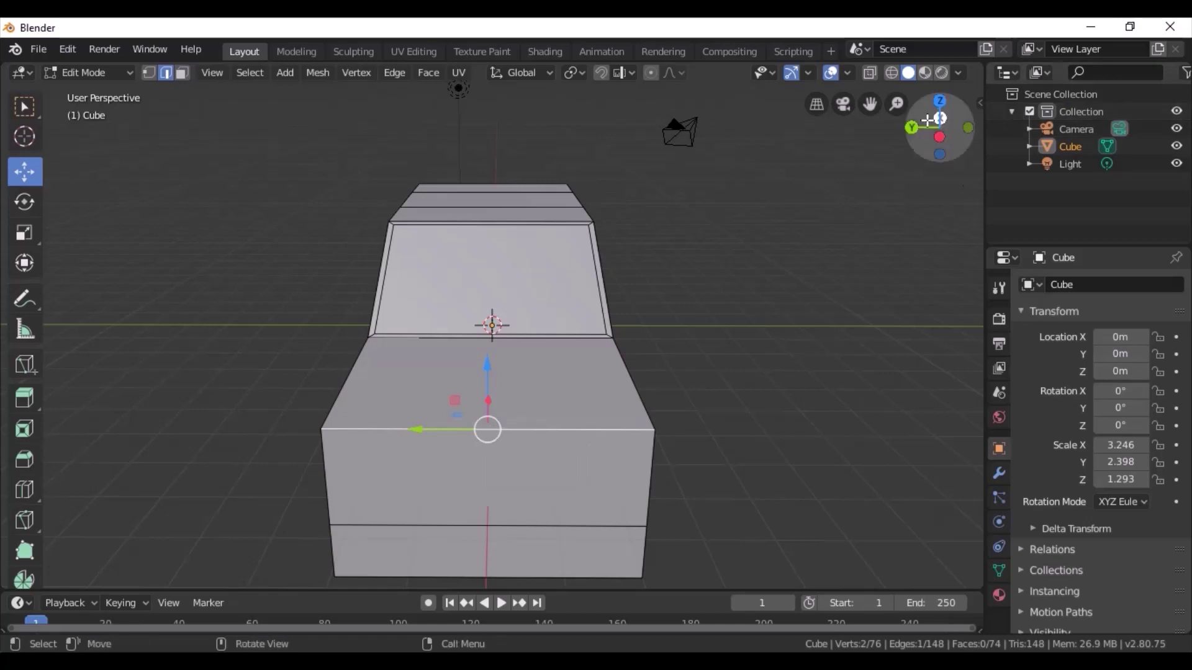
drag(910, 126, 836, 125)
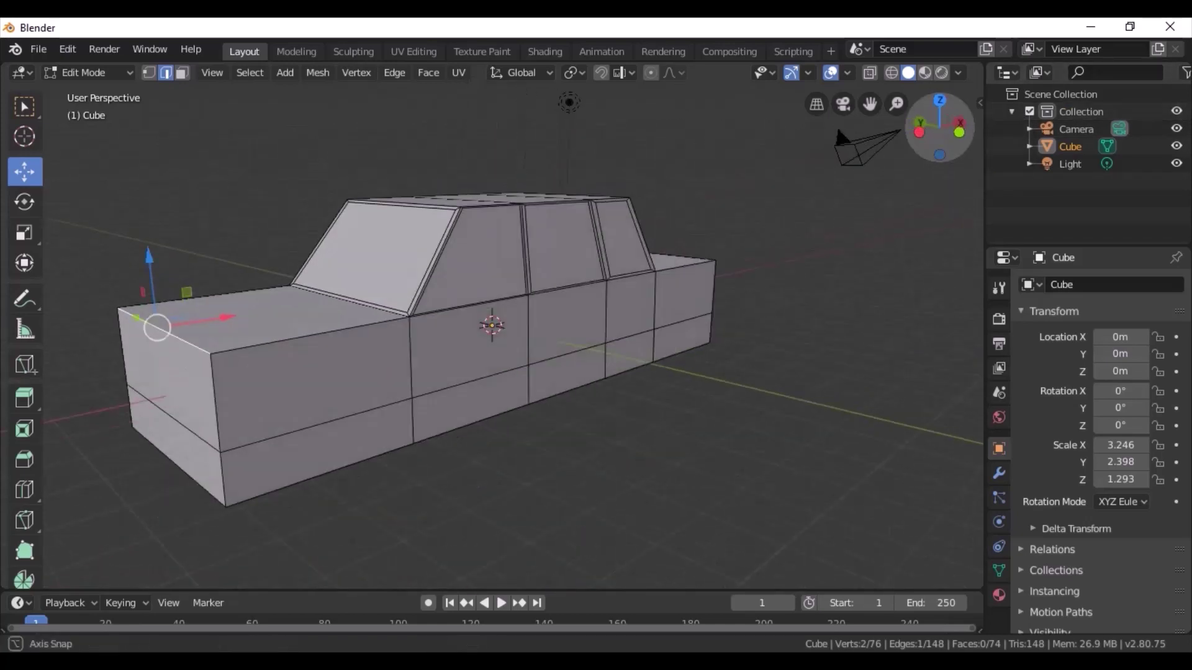
drag(225, 319, 232, 315)
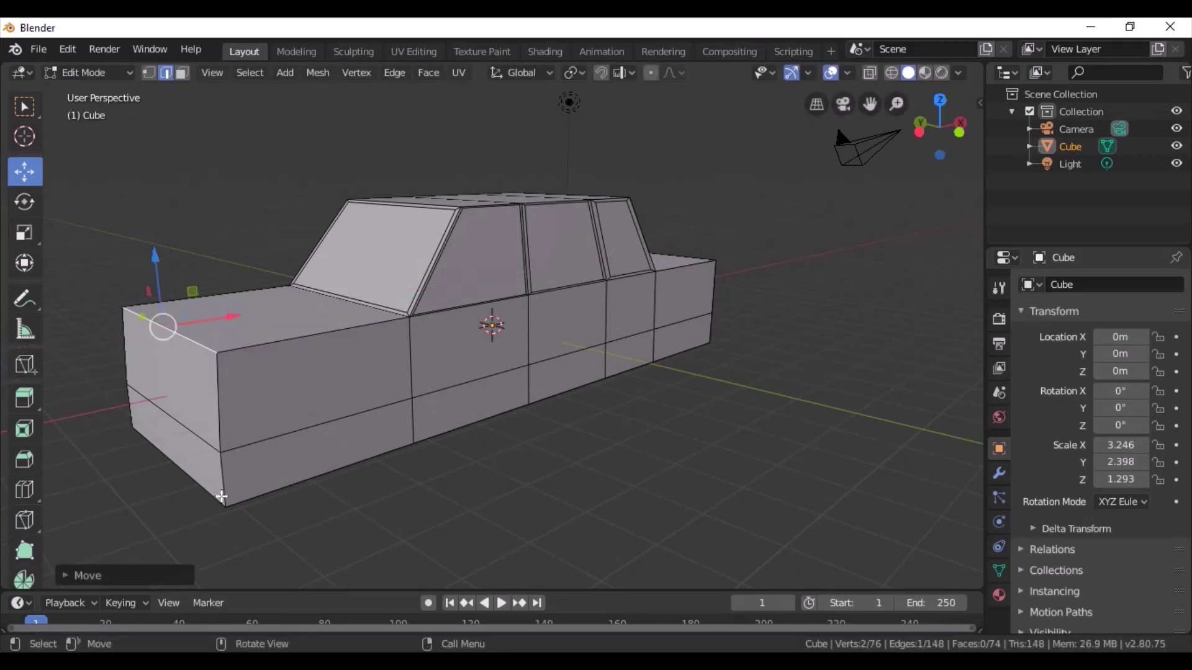
click(189, 478)
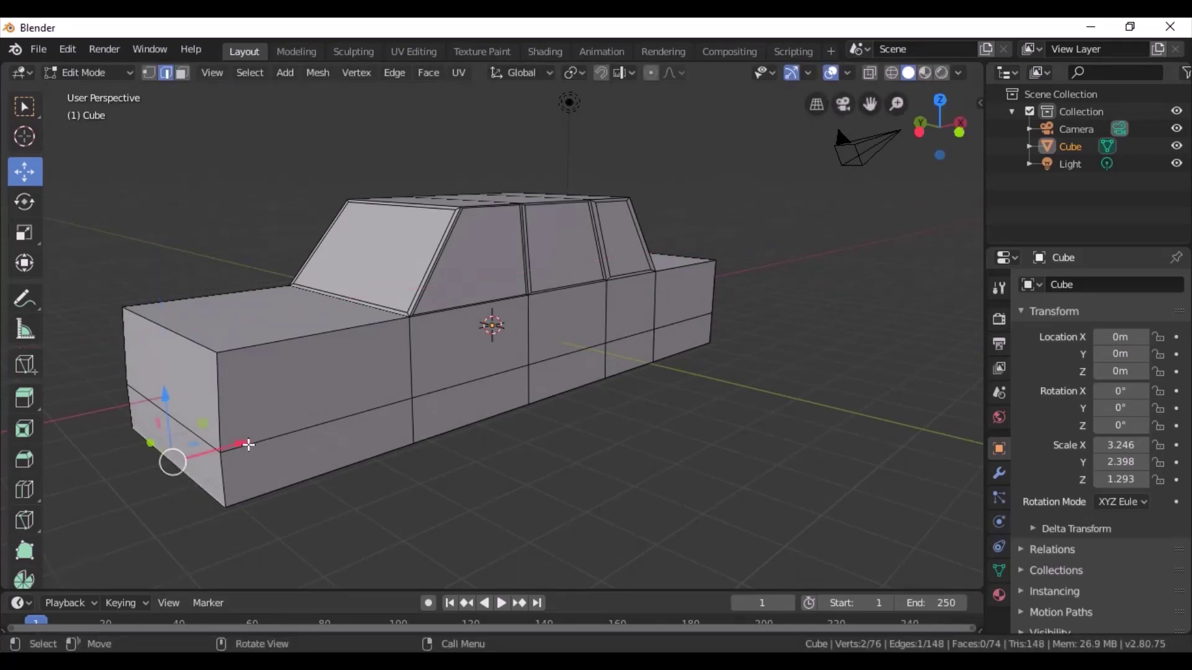
drag(249, 445, 253, 440)
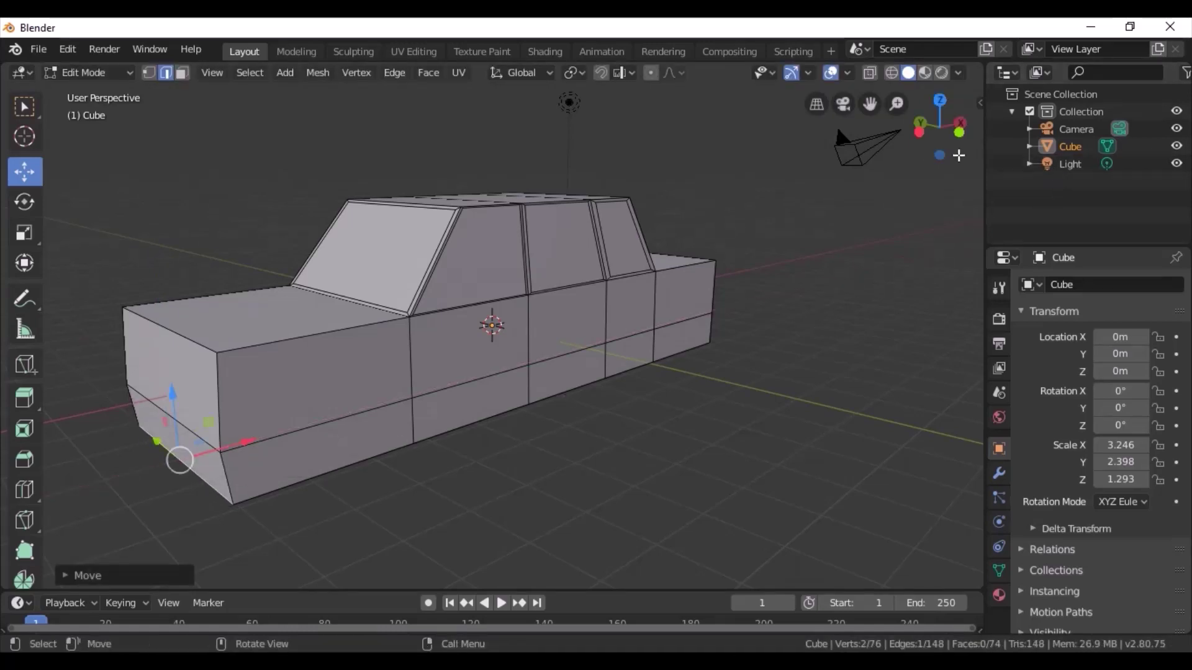
At the rear, nudge the trunk's top edge slightly along X
drag(959, 155, 975, 156)
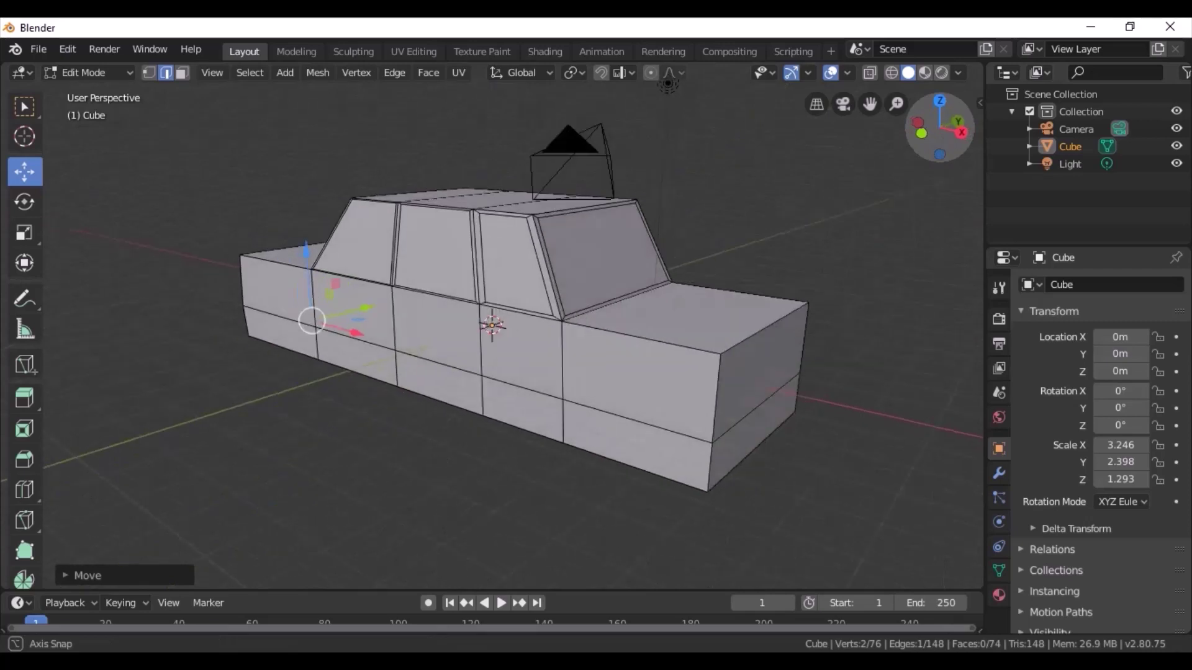
middle_drag(807, 248, 937, 208)
click(743, 313)
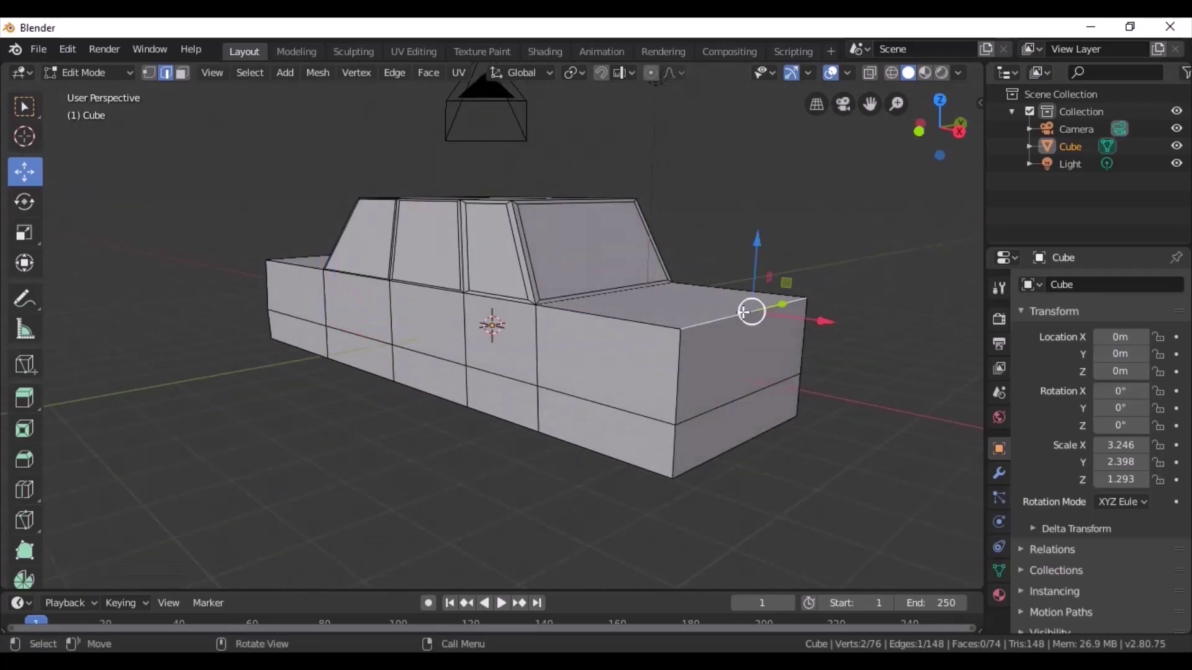
drag(820, 322, 822, 324)
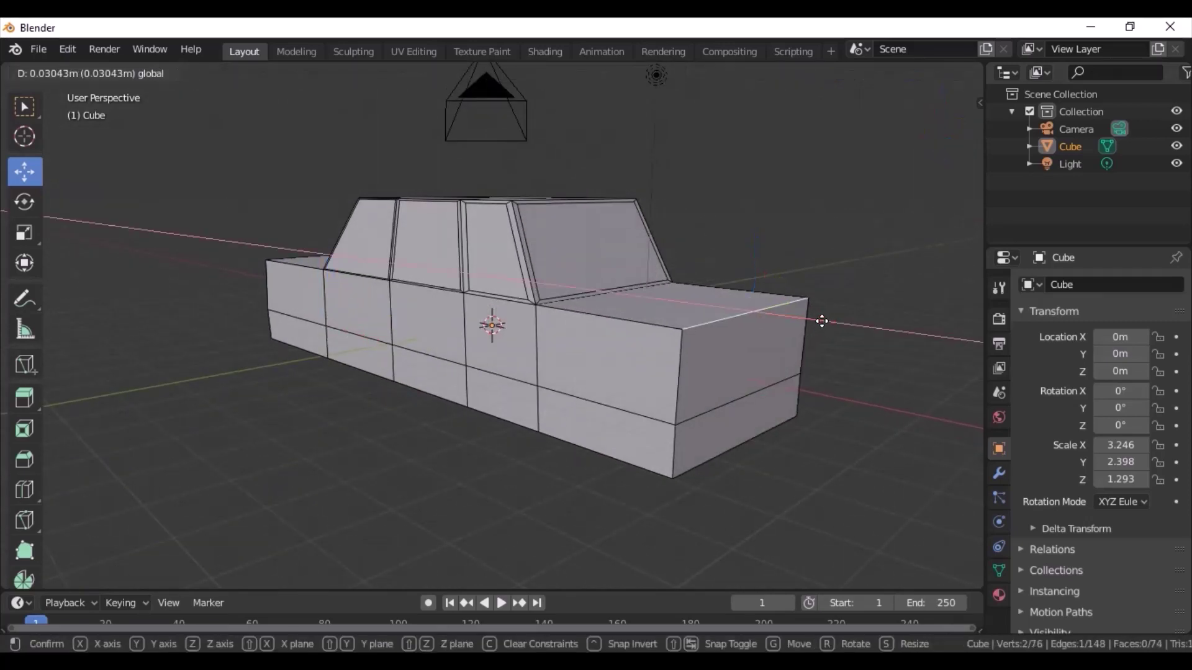
Slide and lower the rear bumper's lower edges about 0.075 m so the bottom slants under the body
click(743, 397)
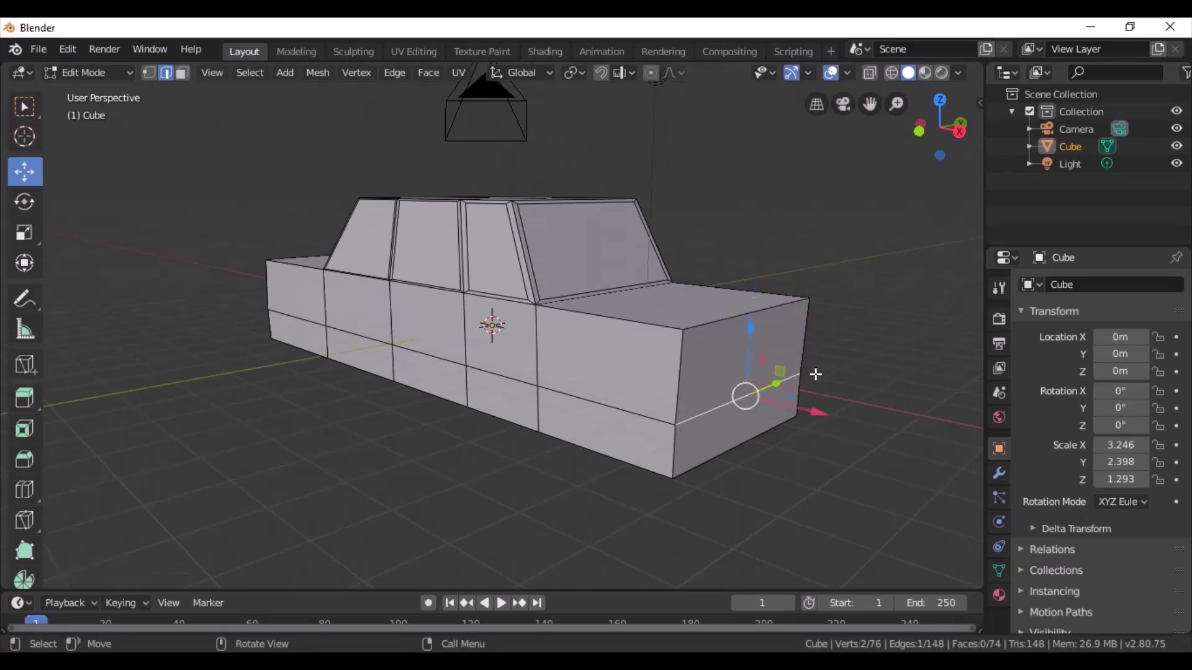
drag(819, 404, 819, 412)
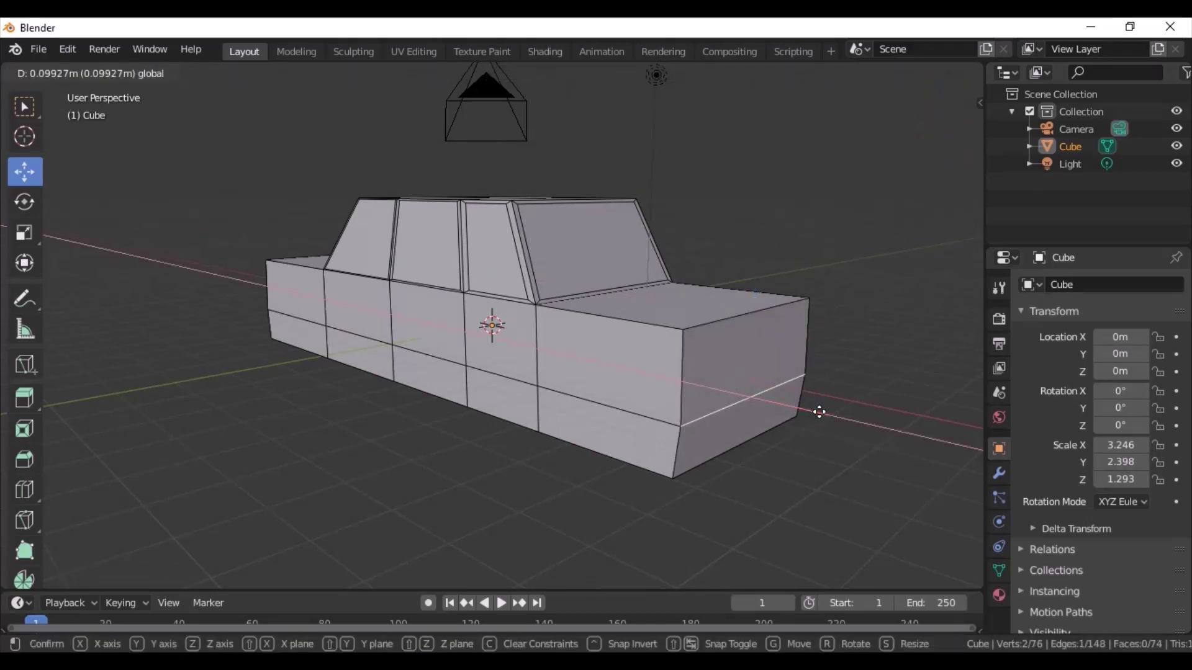
drag(820, 412, 827, 415)
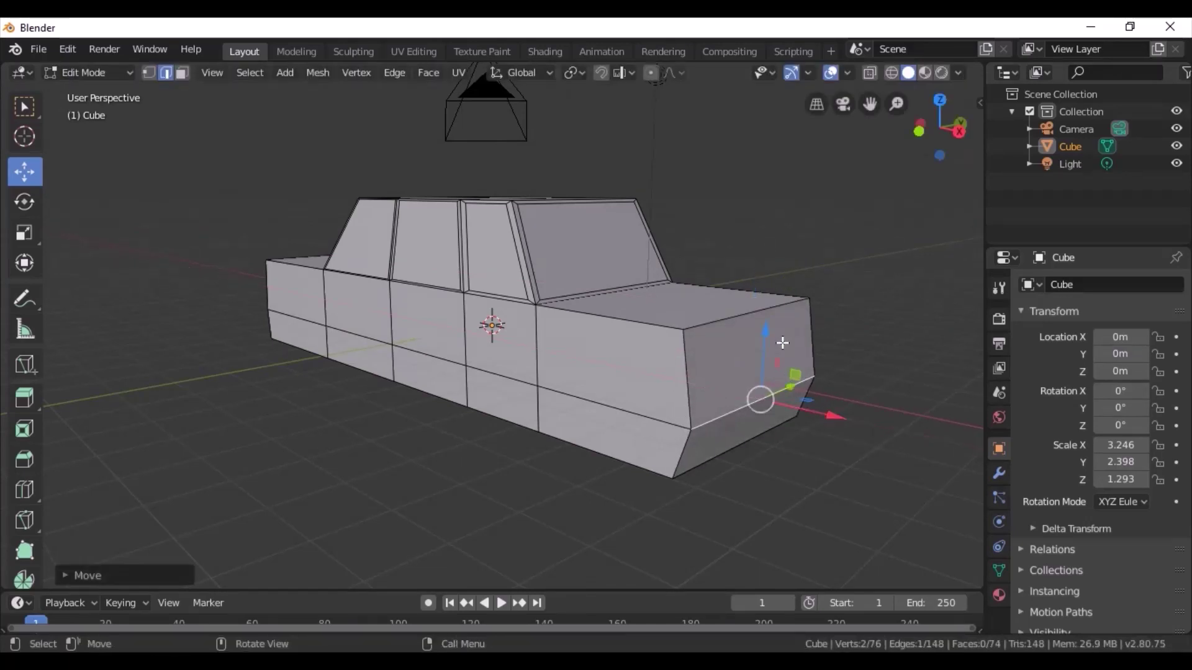
drag(766, 327, 768, 339)
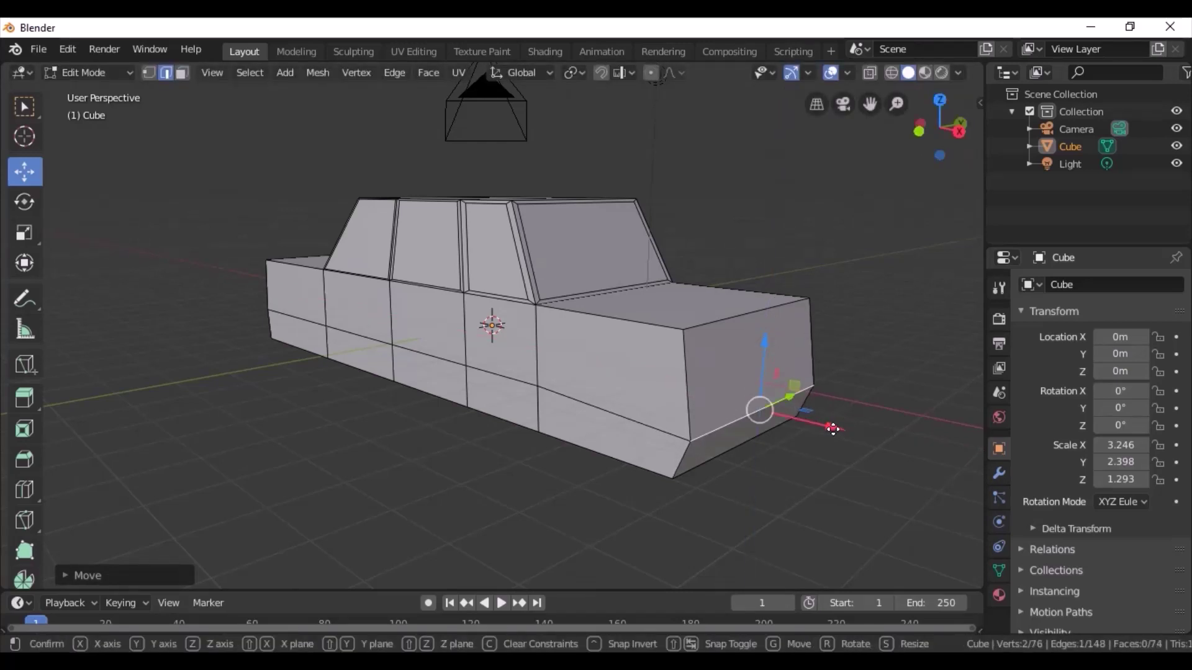
drag(831, 431, 841, 435)
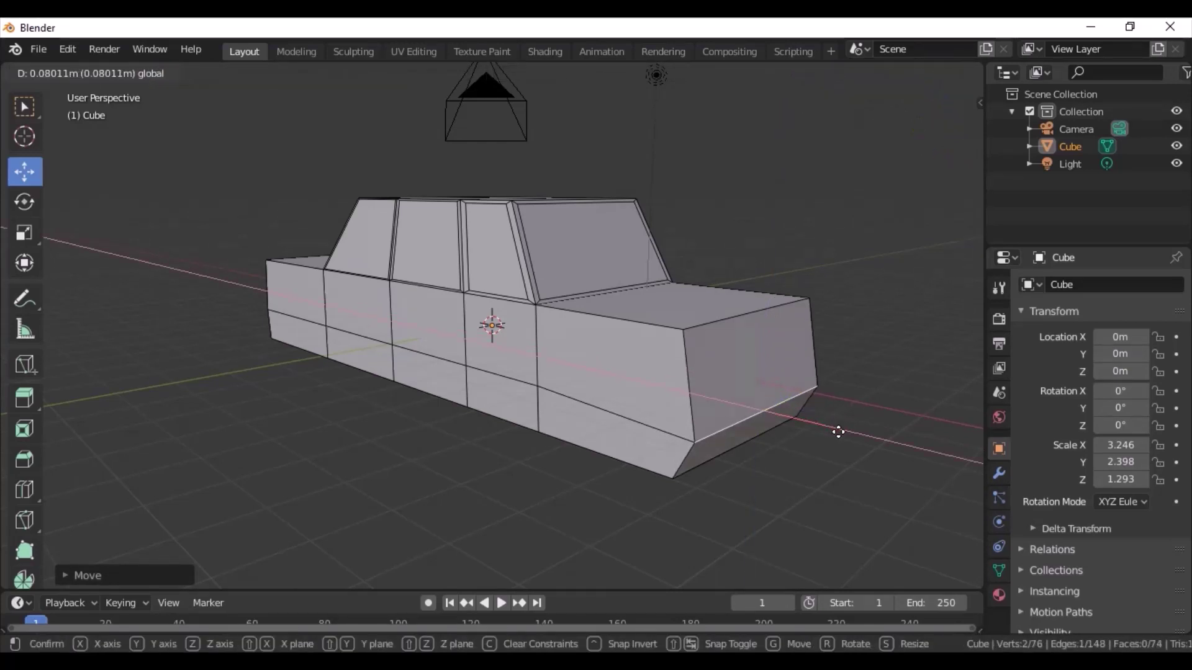
click(739, 448)
drag(813, 462, 819, 465)
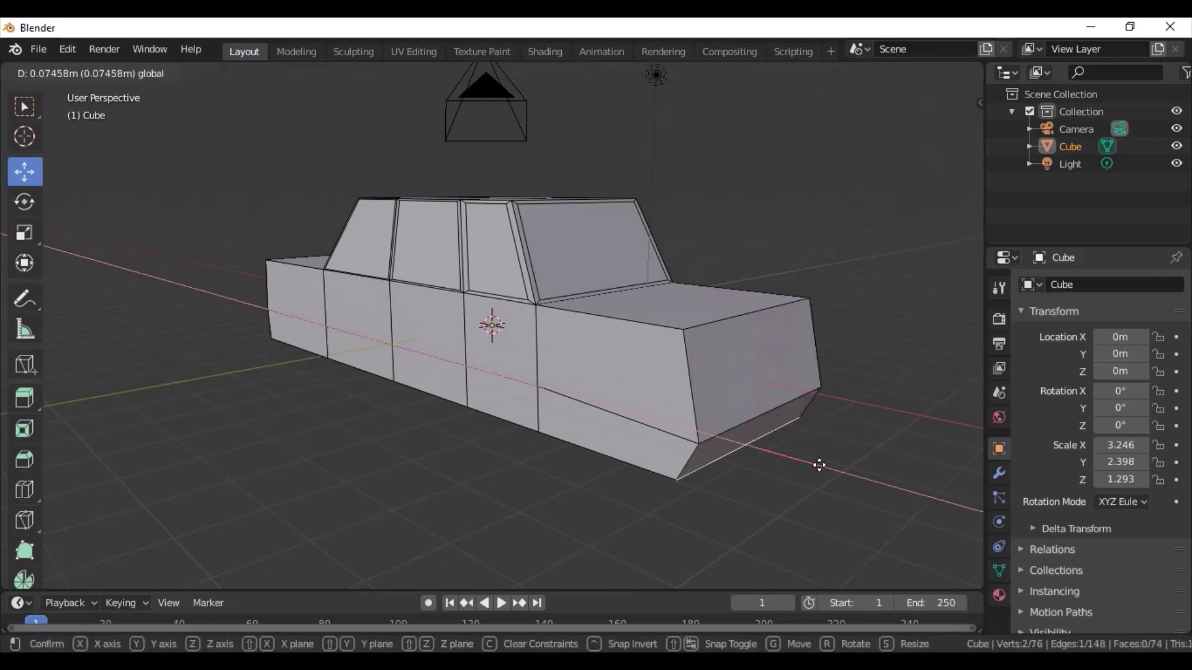
click(910, 292)
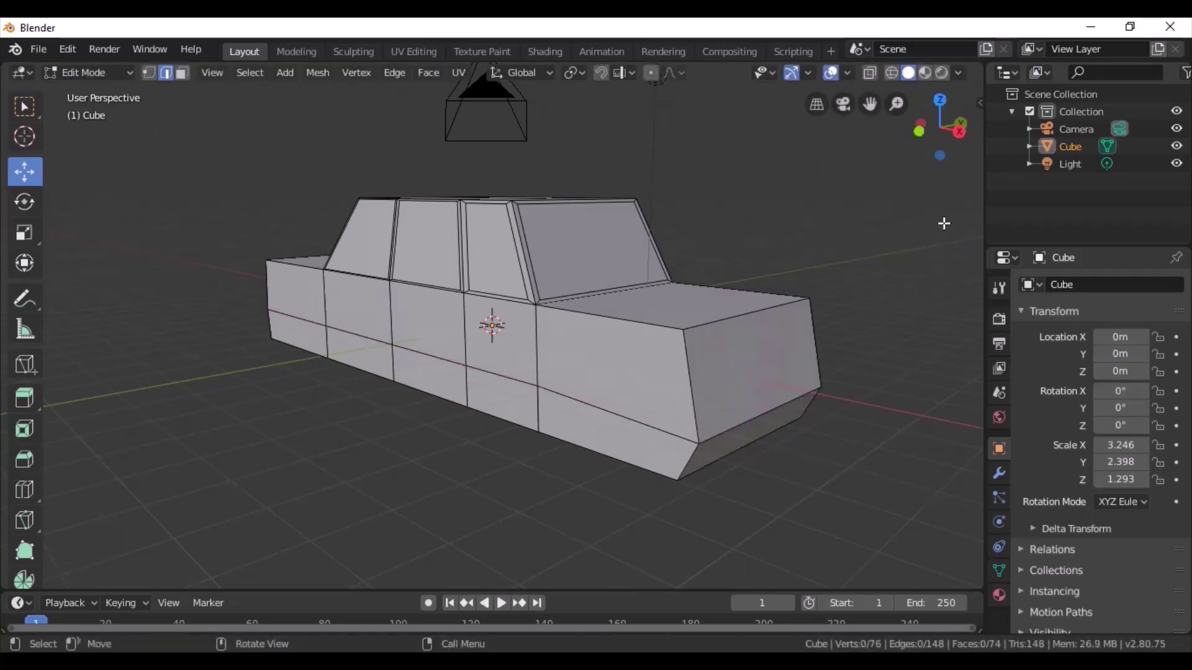
drag(940, 127, 913, 130)
Dissolve the two roof cross edges with Dissolve Edges so the roof is one face
click(576, 380)
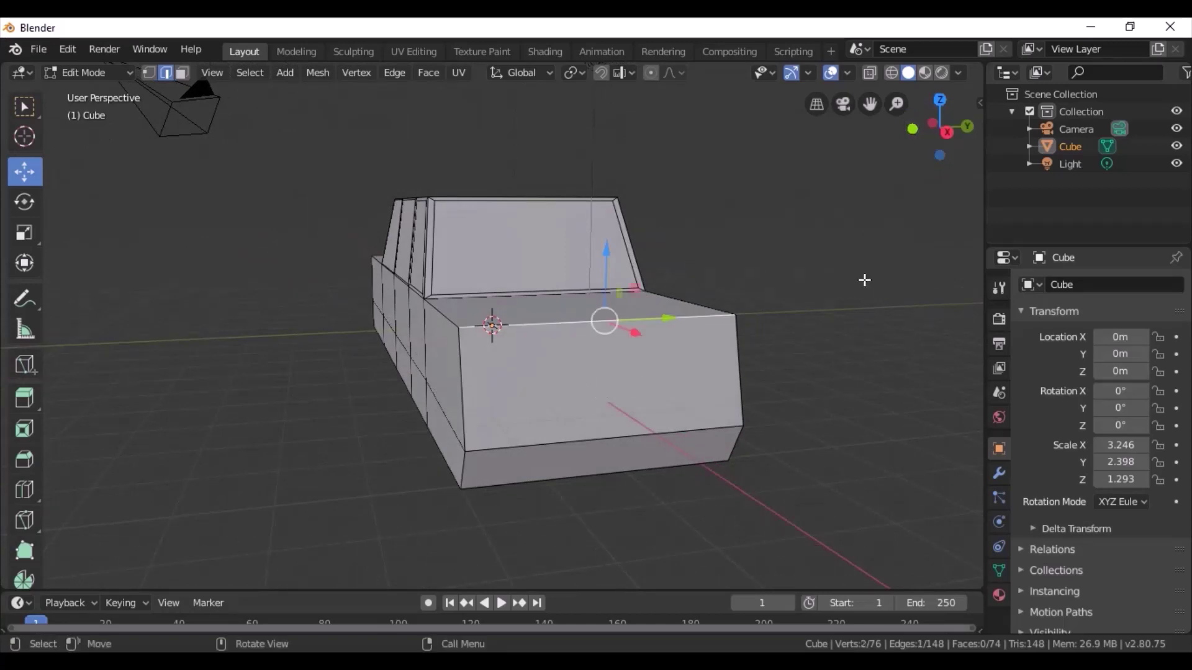
drag(940, 128, 913, 134)
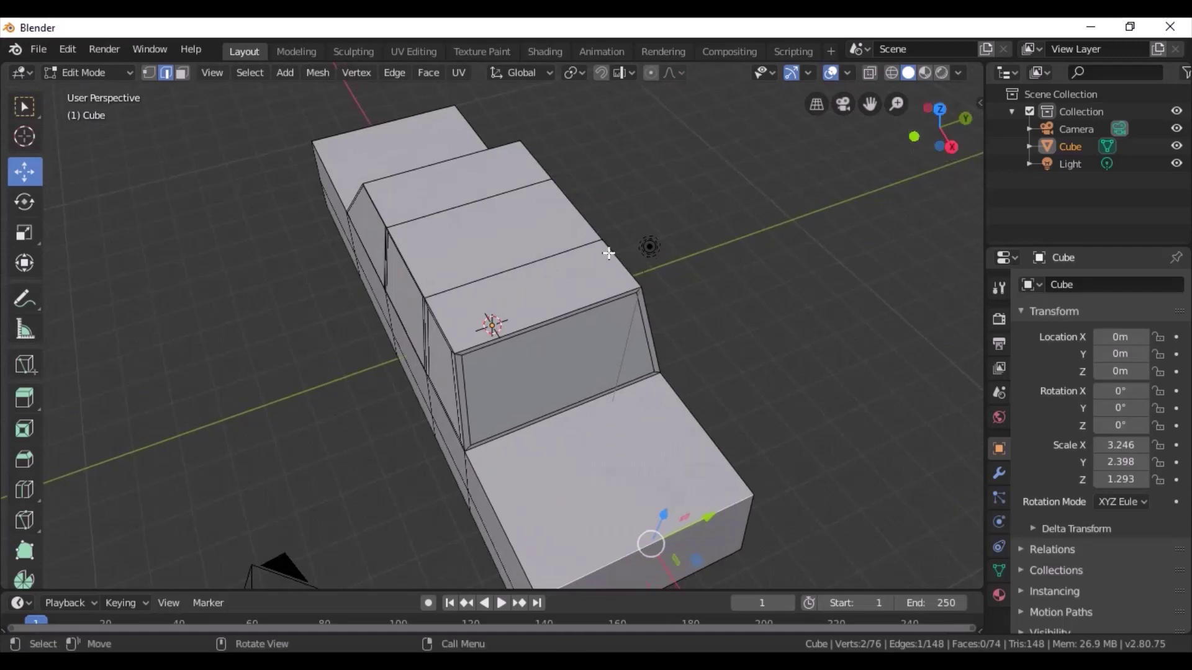
click(527, 258)
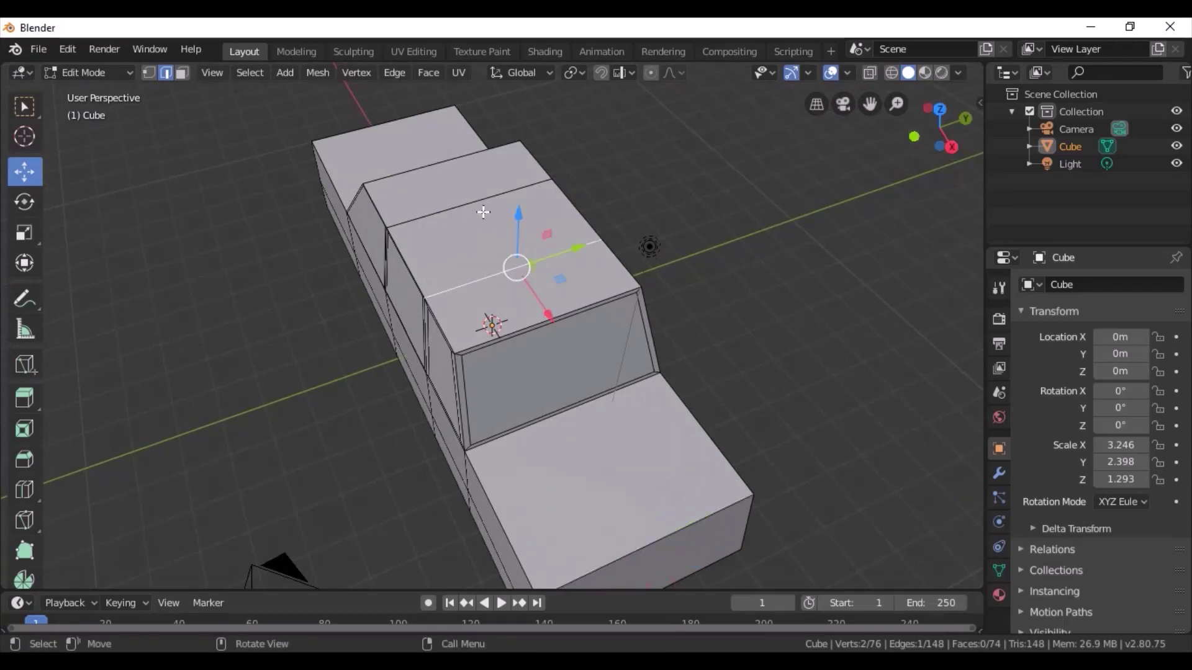
key(shift)
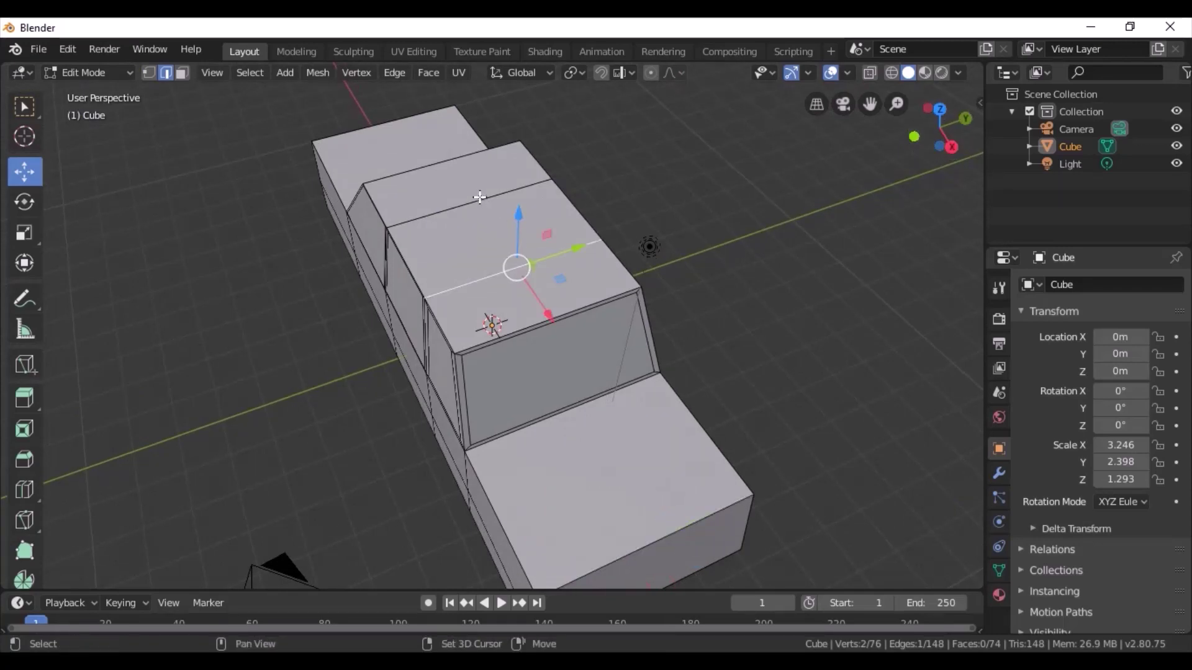
shift+click(479, 197)
key(ctrl+e)
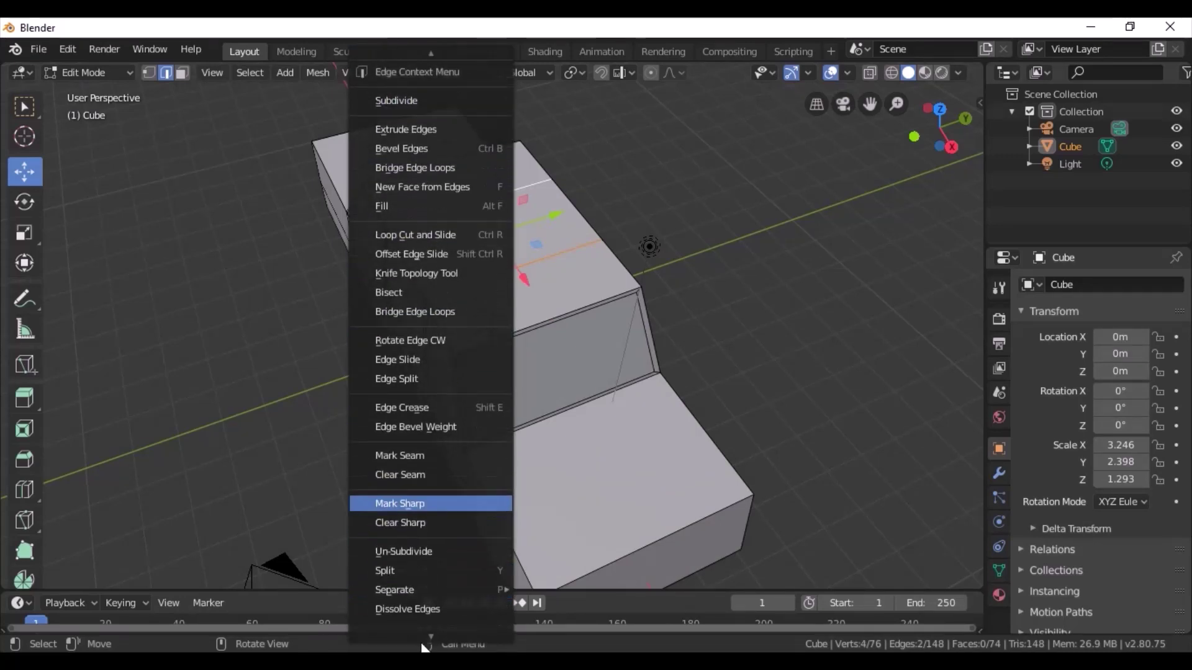
click(419, 591)
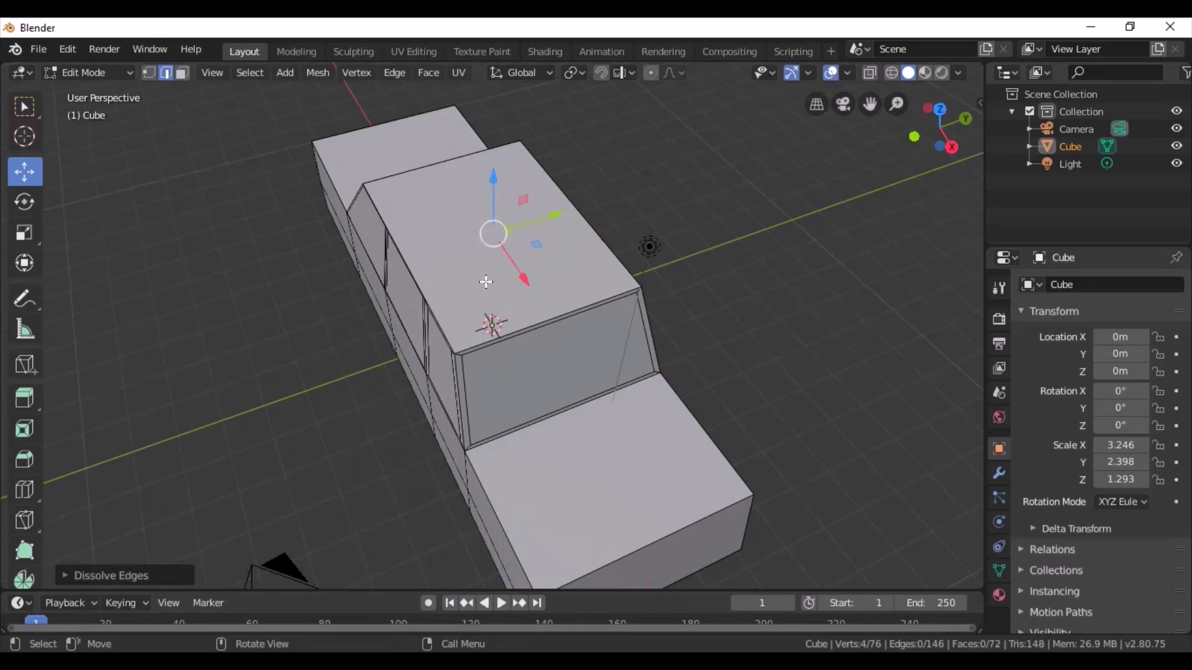
click(485, 284)
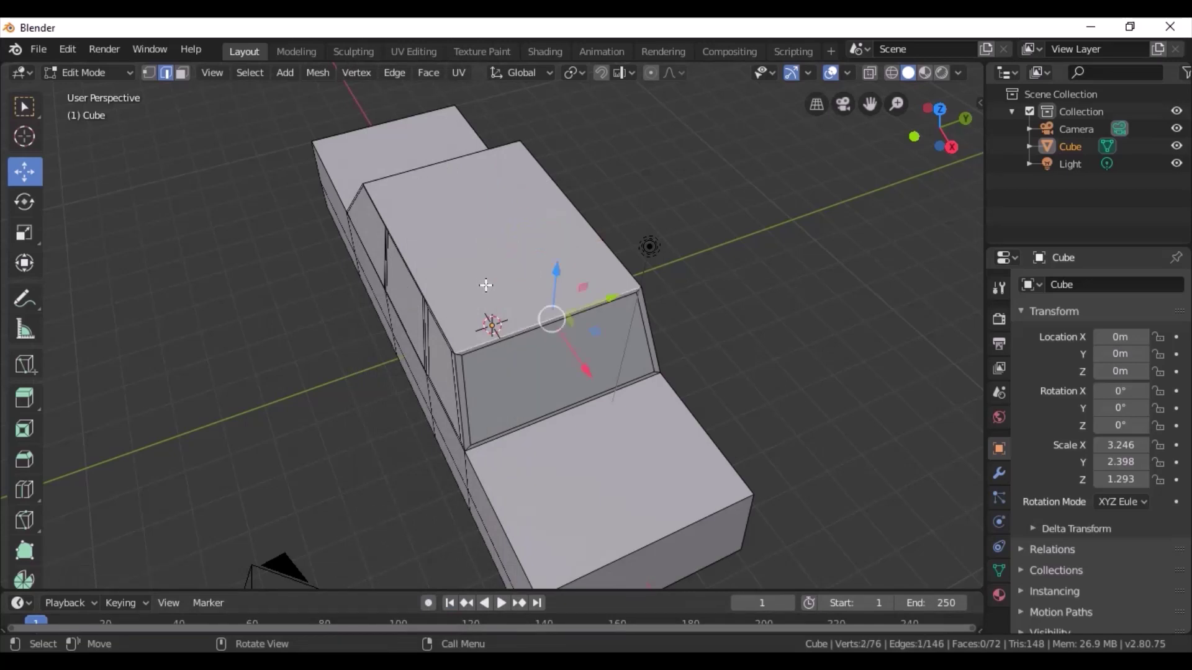
click(182, 72)
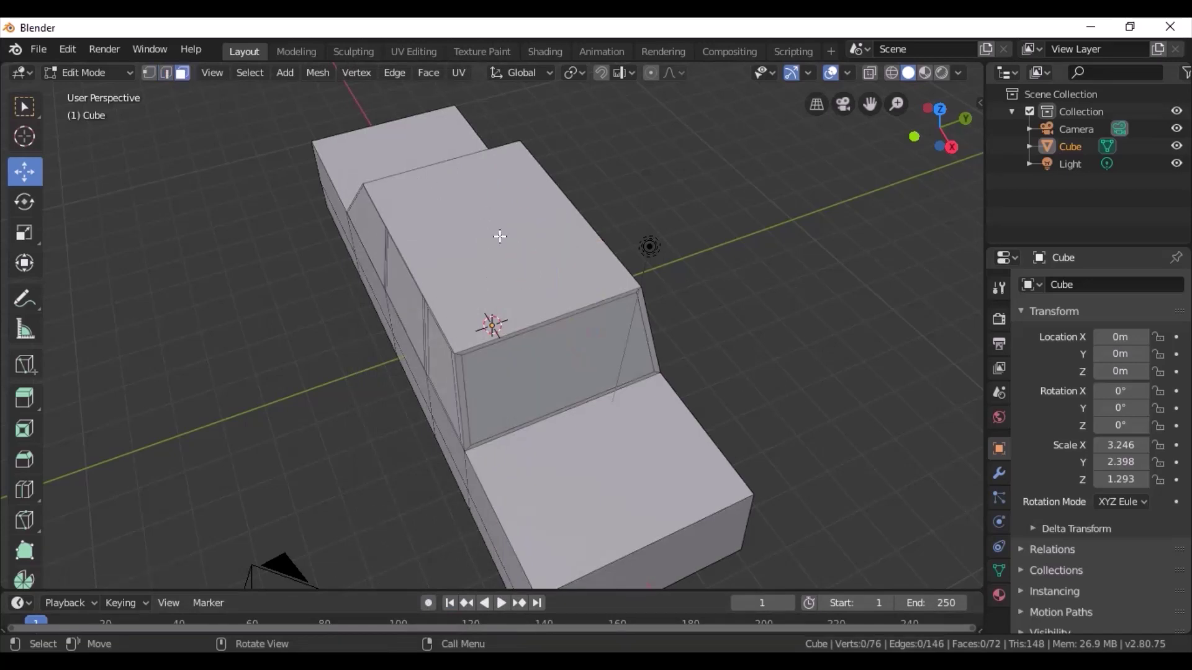
Scale the roof face to about 0.97 and inset it with a thin border
click(508, 239)
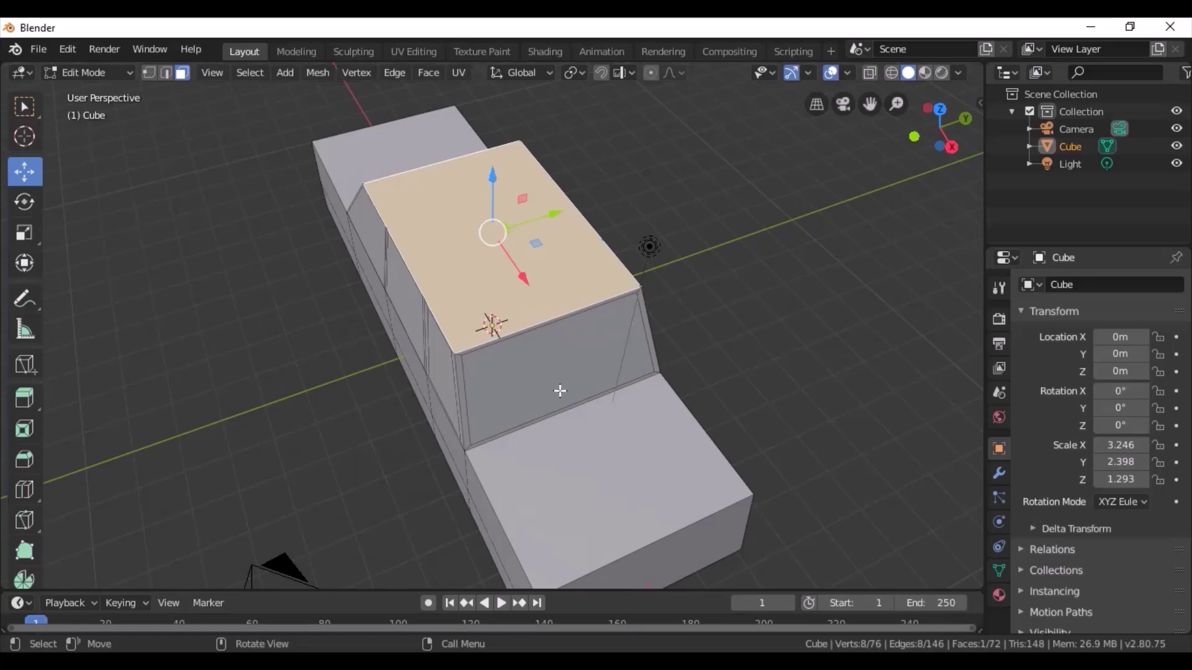
key(s)
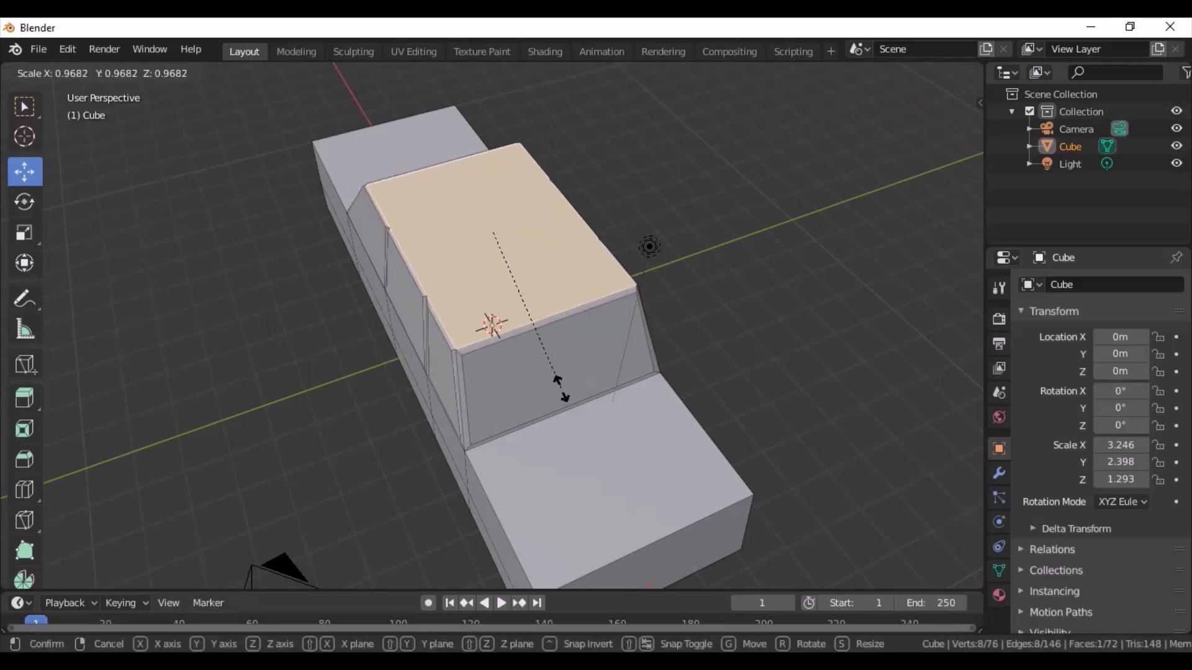
click(561, 388)
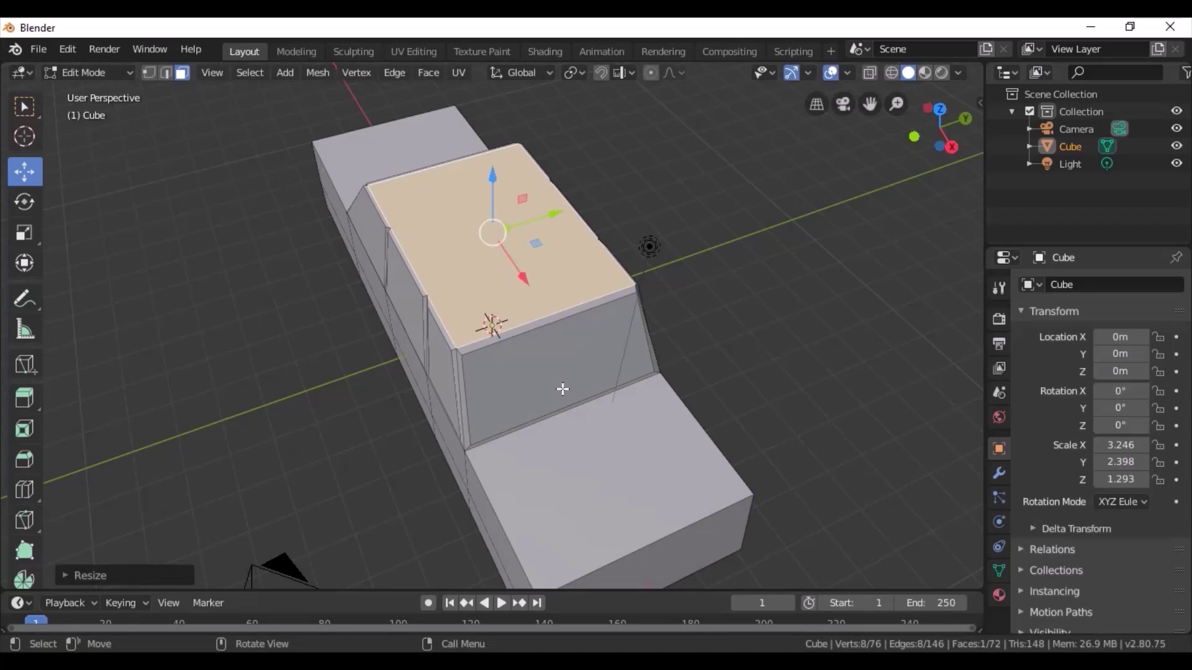
key(i)
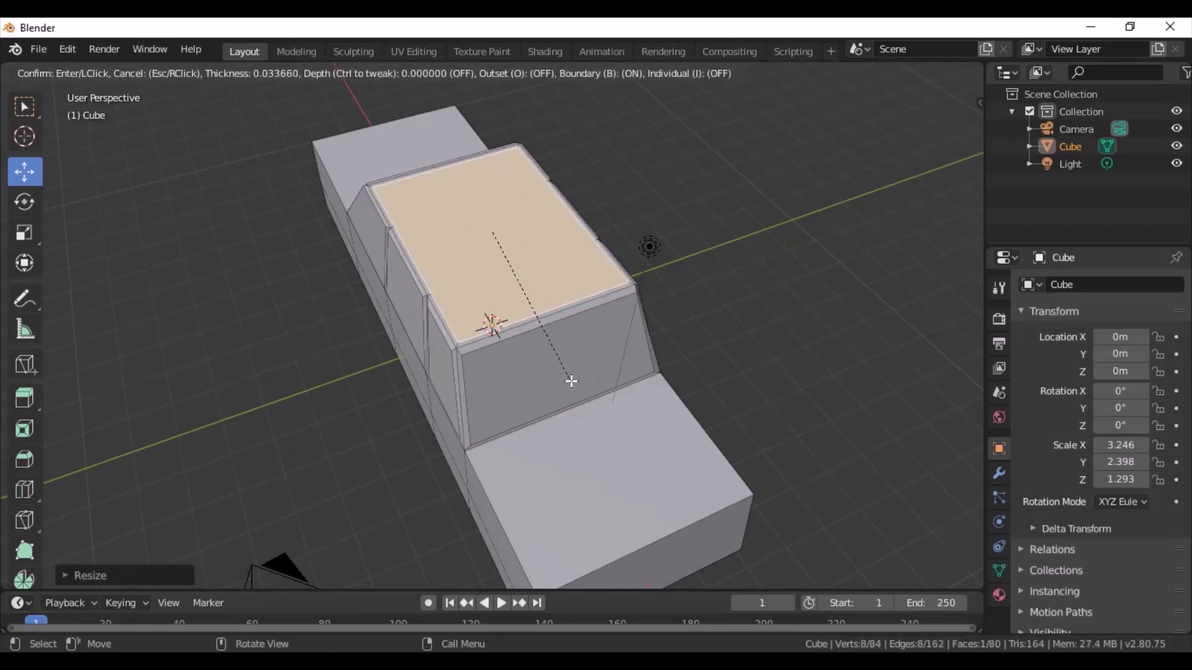
click(570, 379)
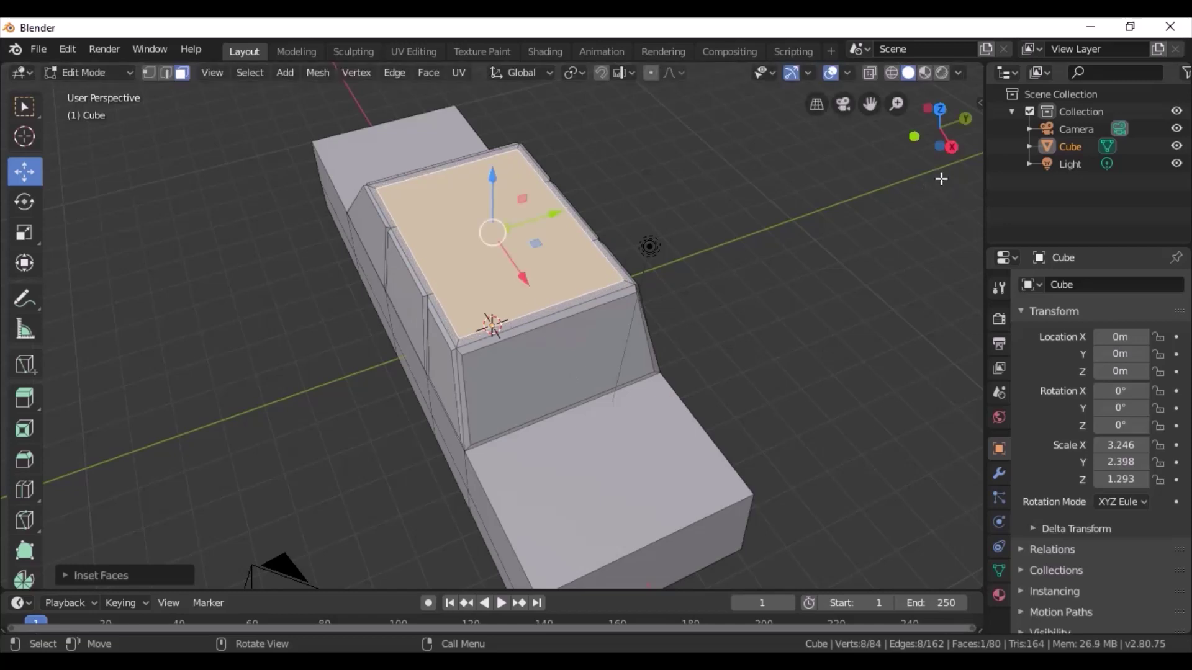
mouse_move(940, 131)
mouse_down()
mouse_move(869, 142)
mouse_move(863, 162)
mouse_move(866, 137)
mouse_move(847, 136)
mouse_move(883, 253)
mouse_up()
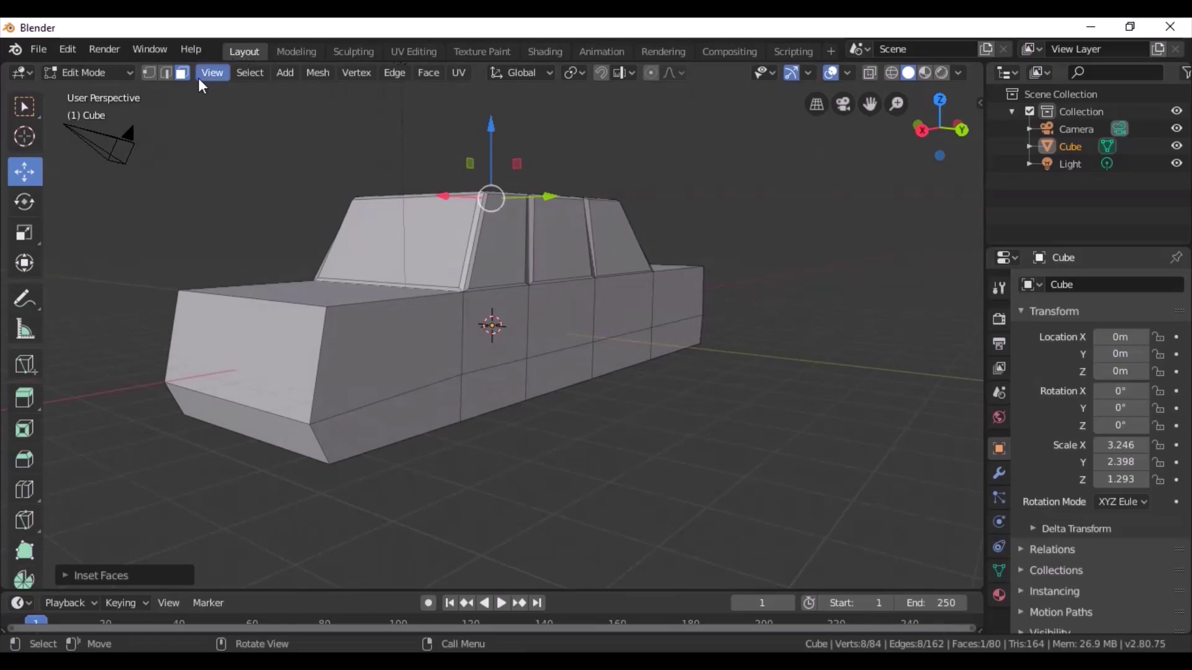
Nudge the near bumper's lower edge slightly, then select the far bumper's top edge
click(168, 73)
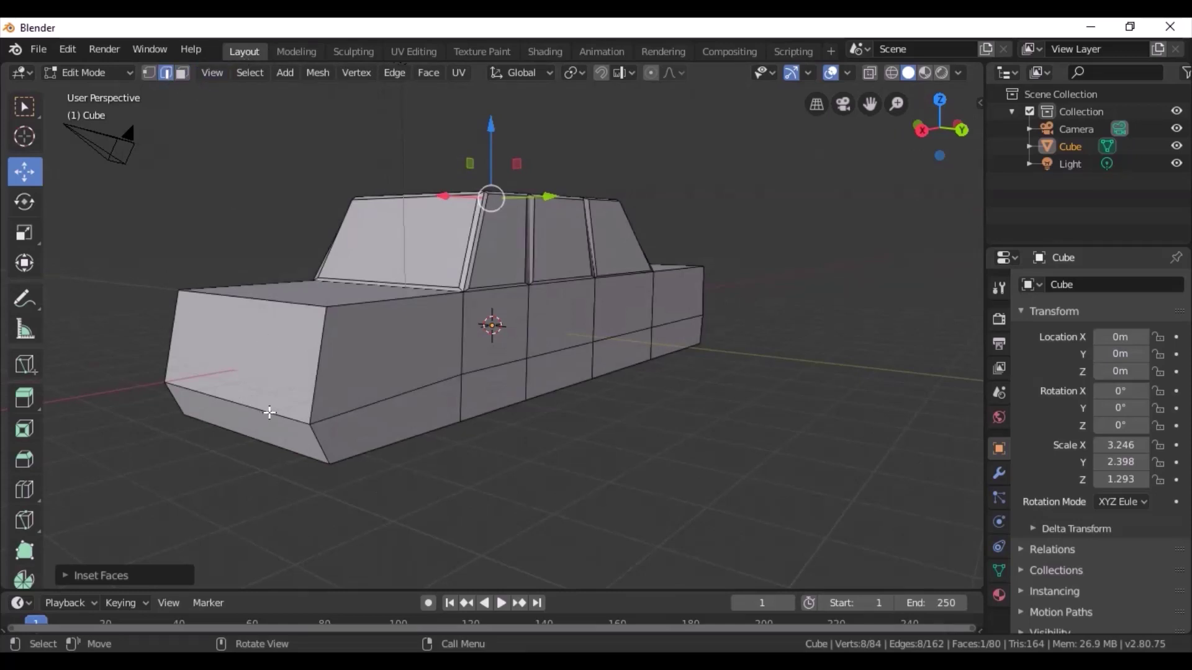
click(225, 401)
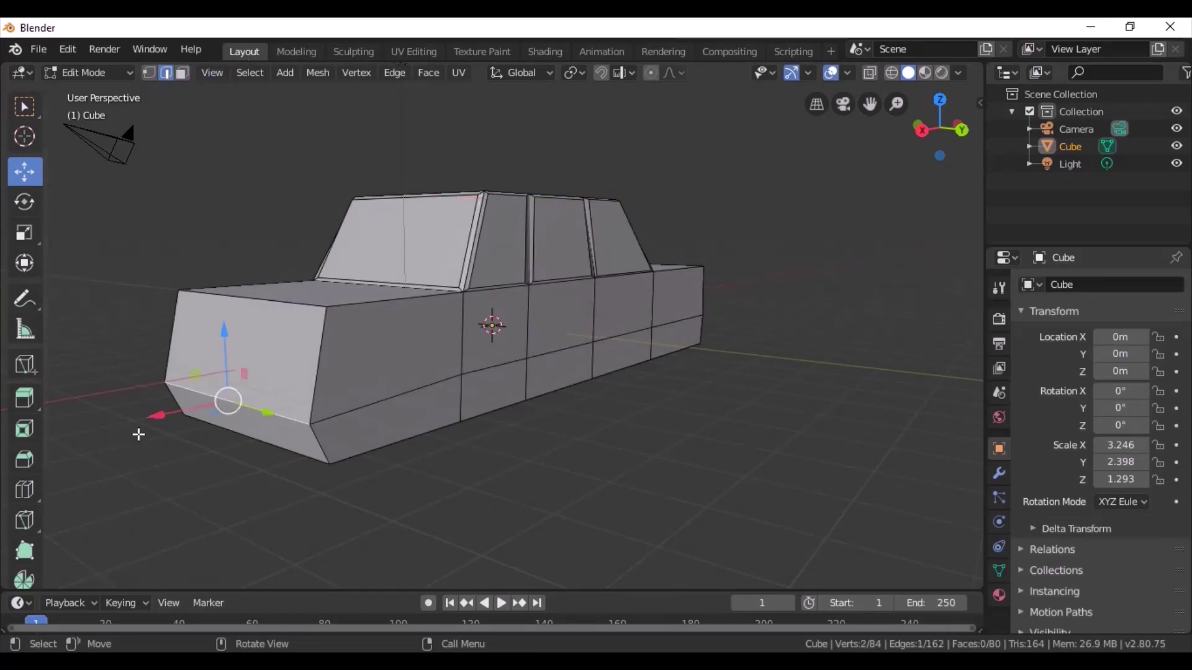
drag(145, 414, 150, 418)
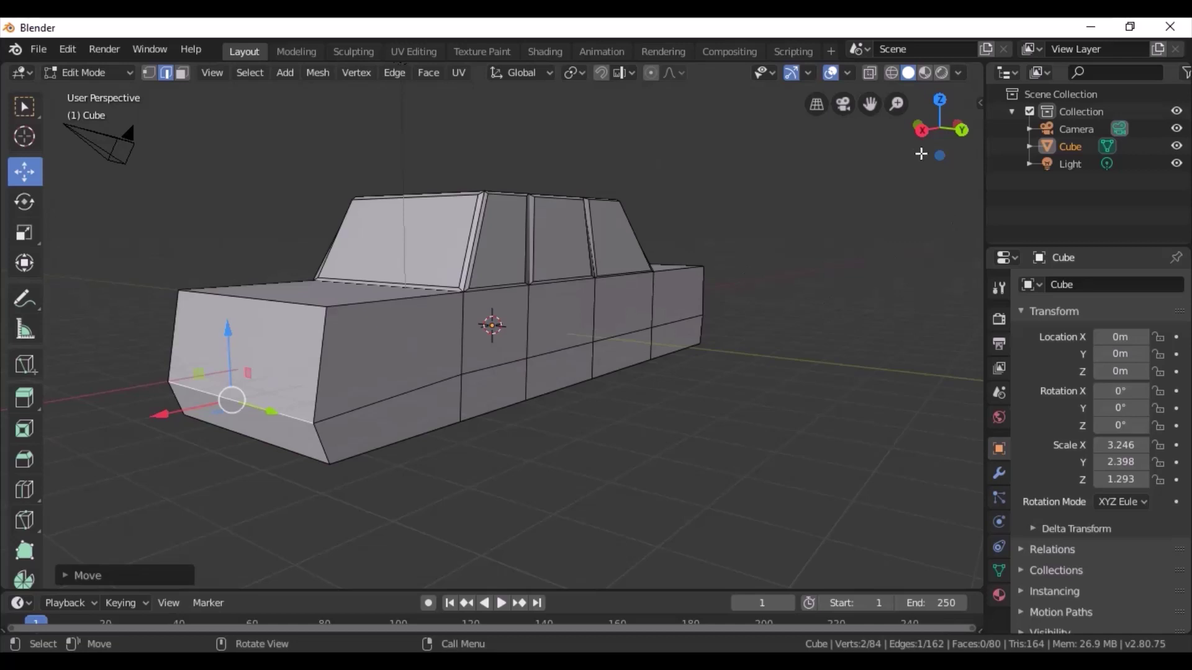
mouse_move(931, 134)
mouse_down()
mouse_move(959, 134)
mouse_move(145, 164)
mouse_up()
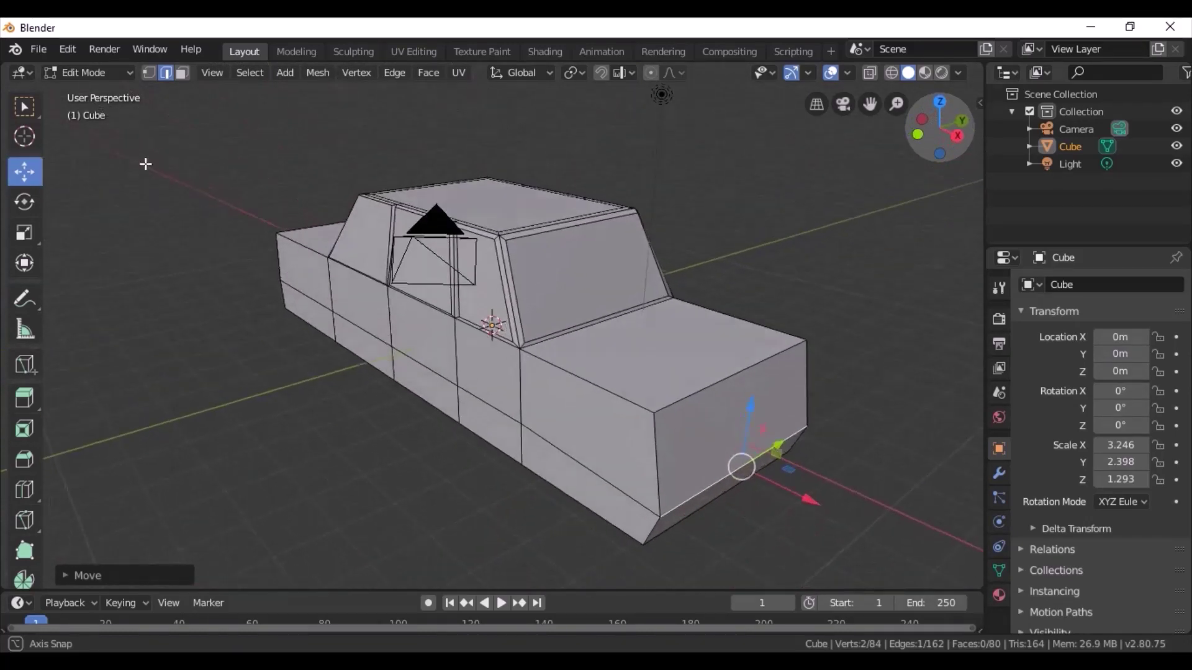
click(732, 382)
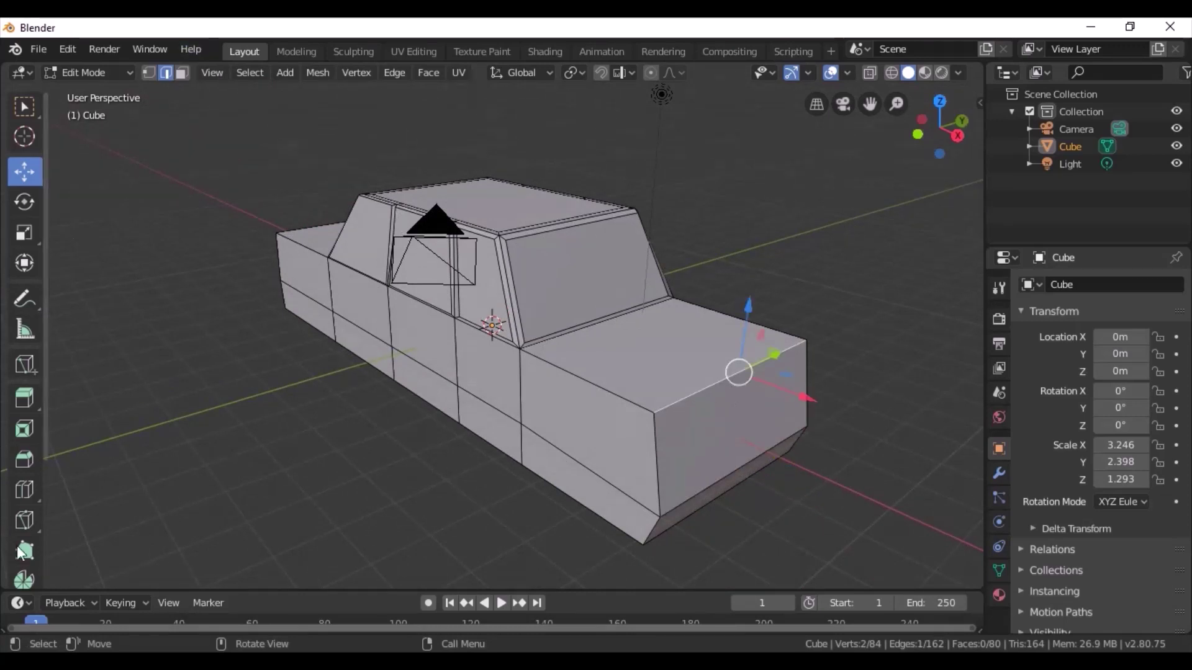
Cut a new edge loop around the car body and select the end face
click(25, 490)
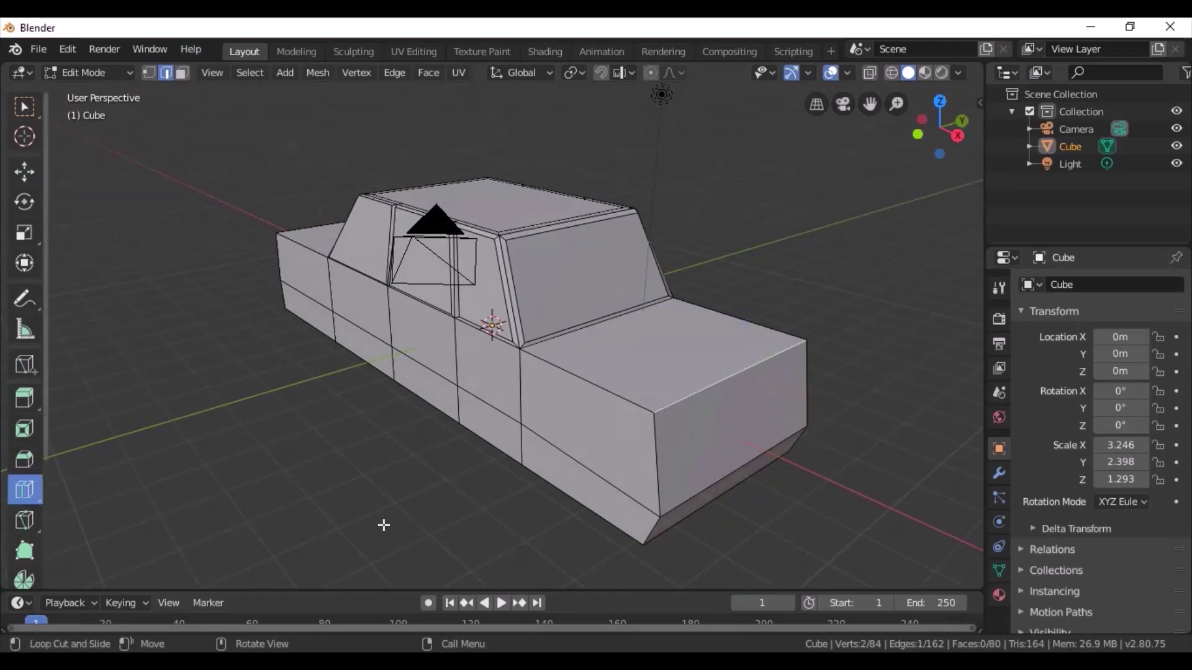
click(720, 439)
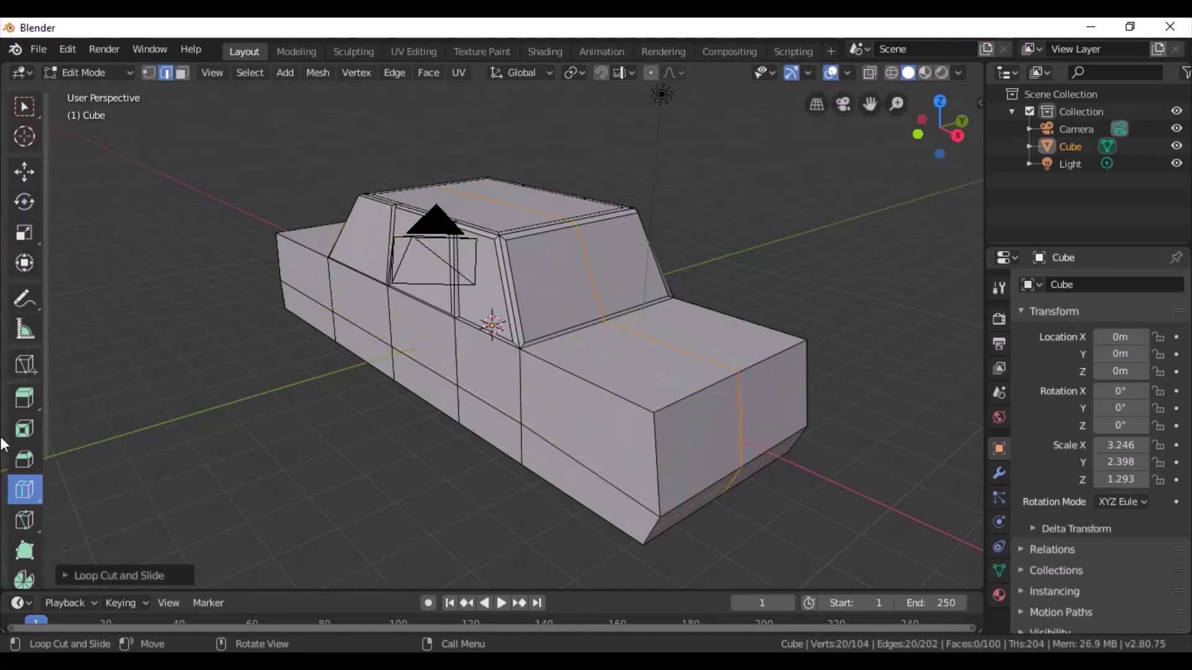
click(184, 70)
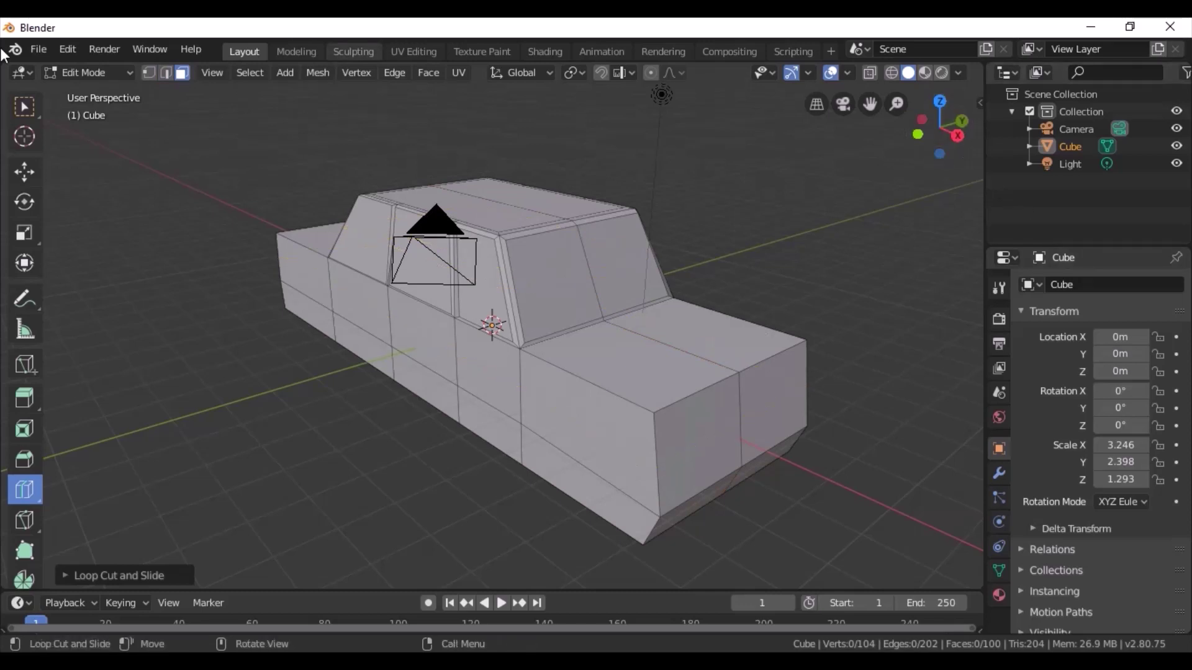
click(24, 106)
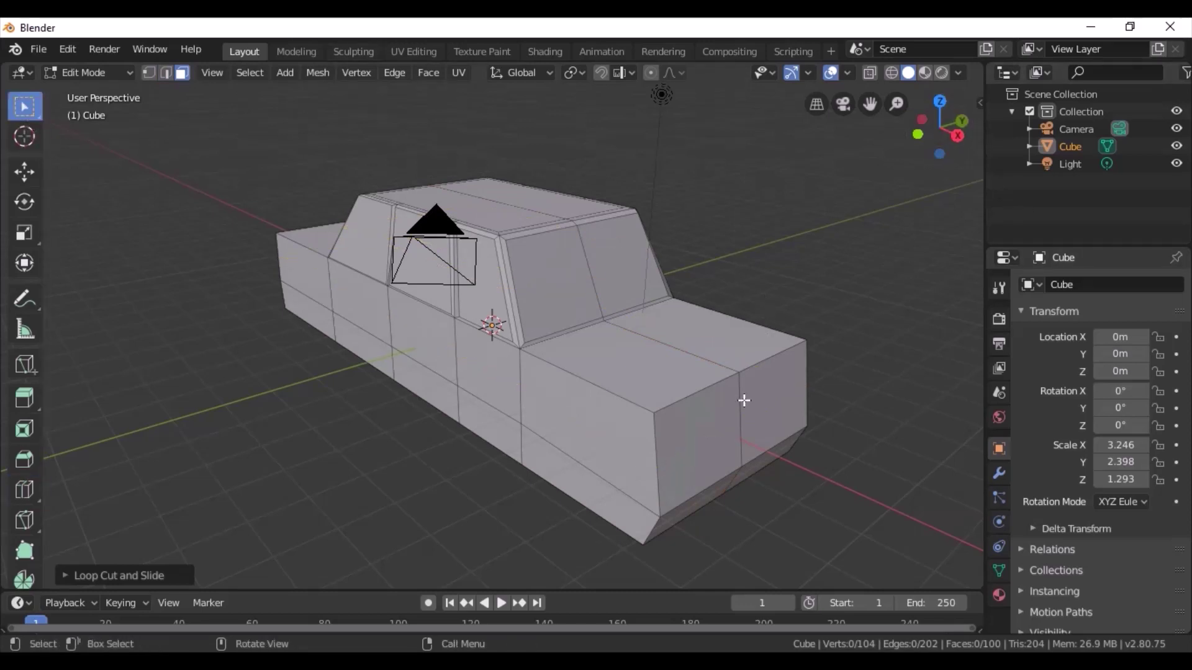
click(745, 427)
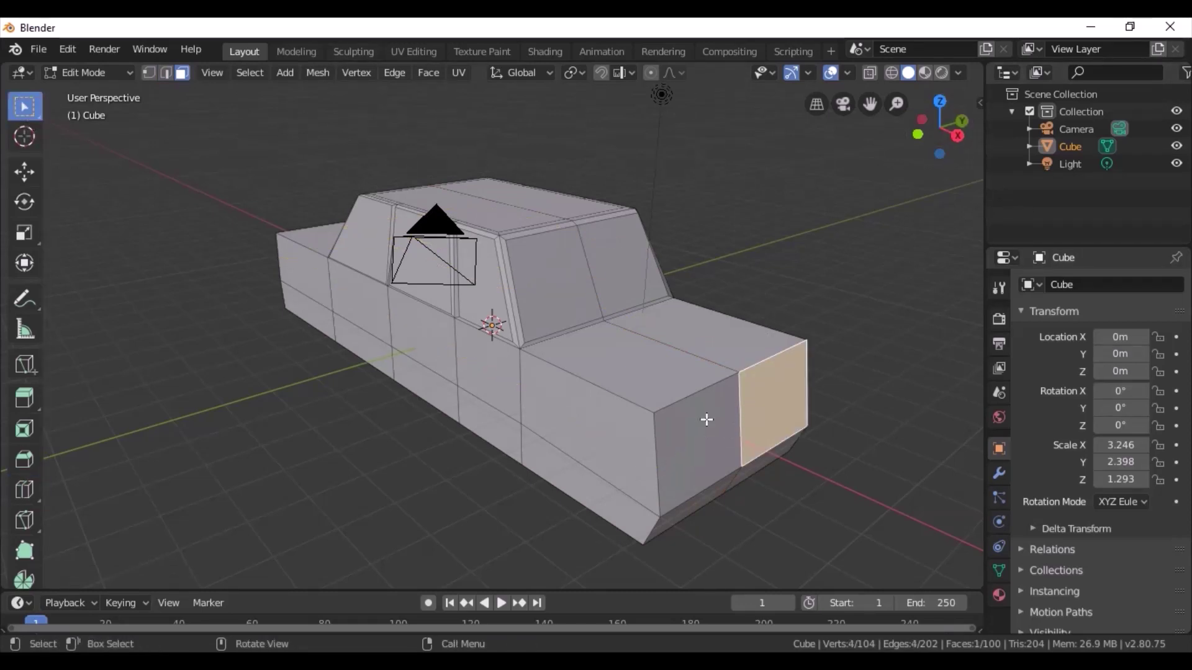
click(700, 423)
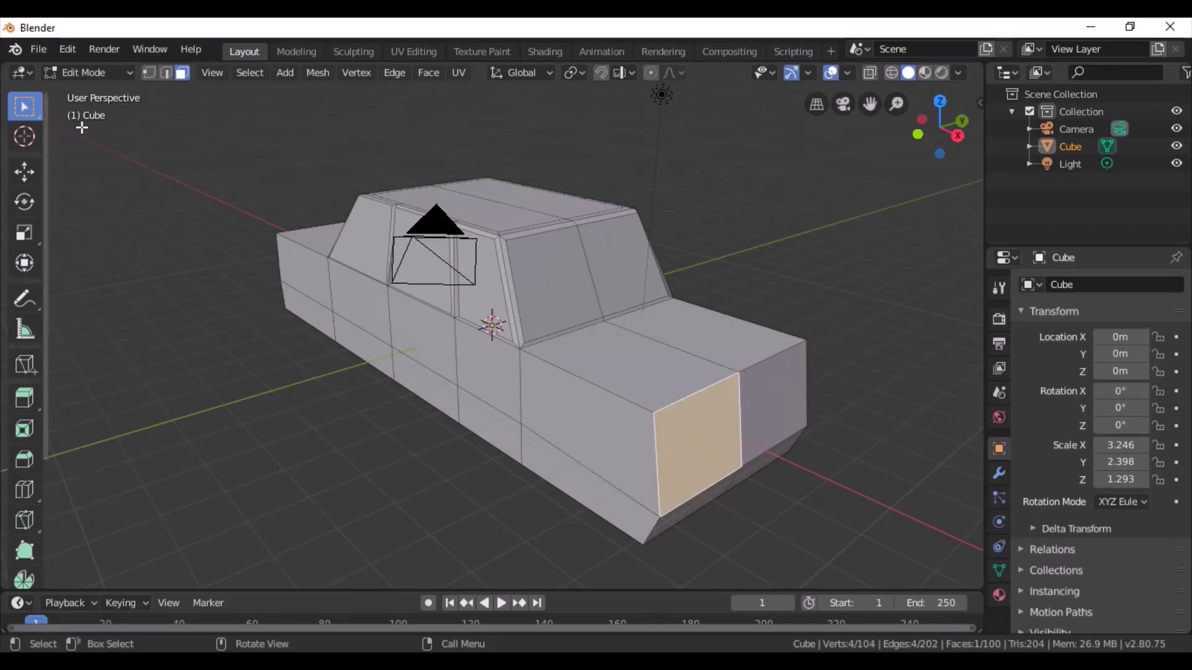
Shift the selected end edges about 0.1109 m along X and Z to reshape that end
click(166, 73)
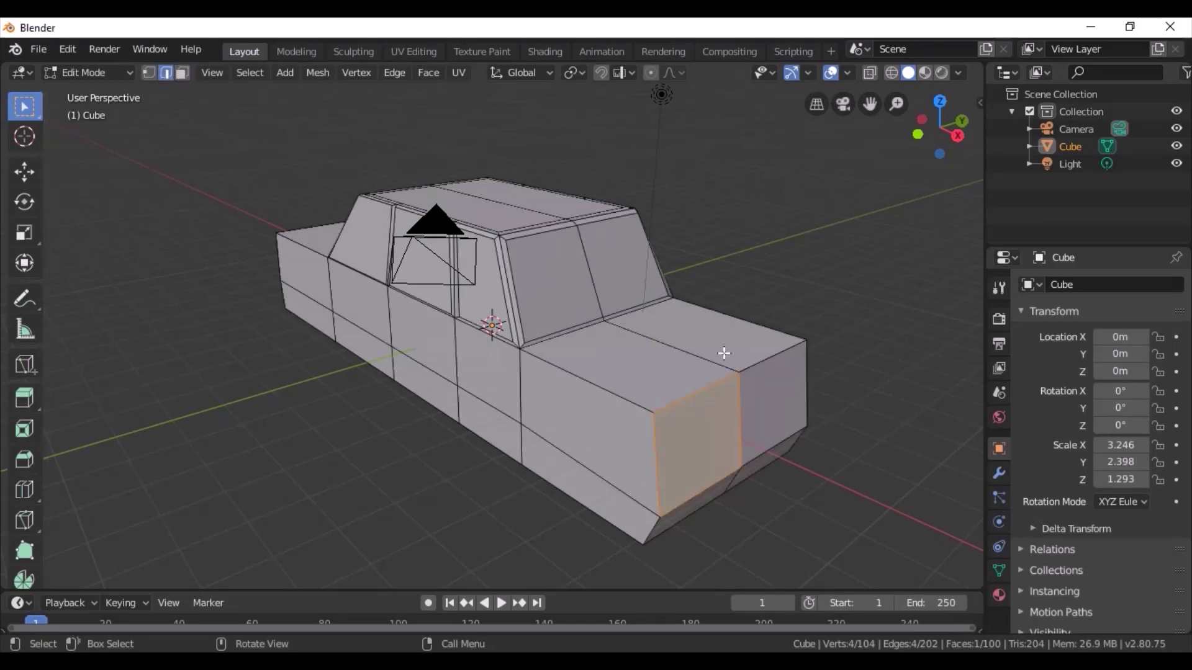
click(704, 362)
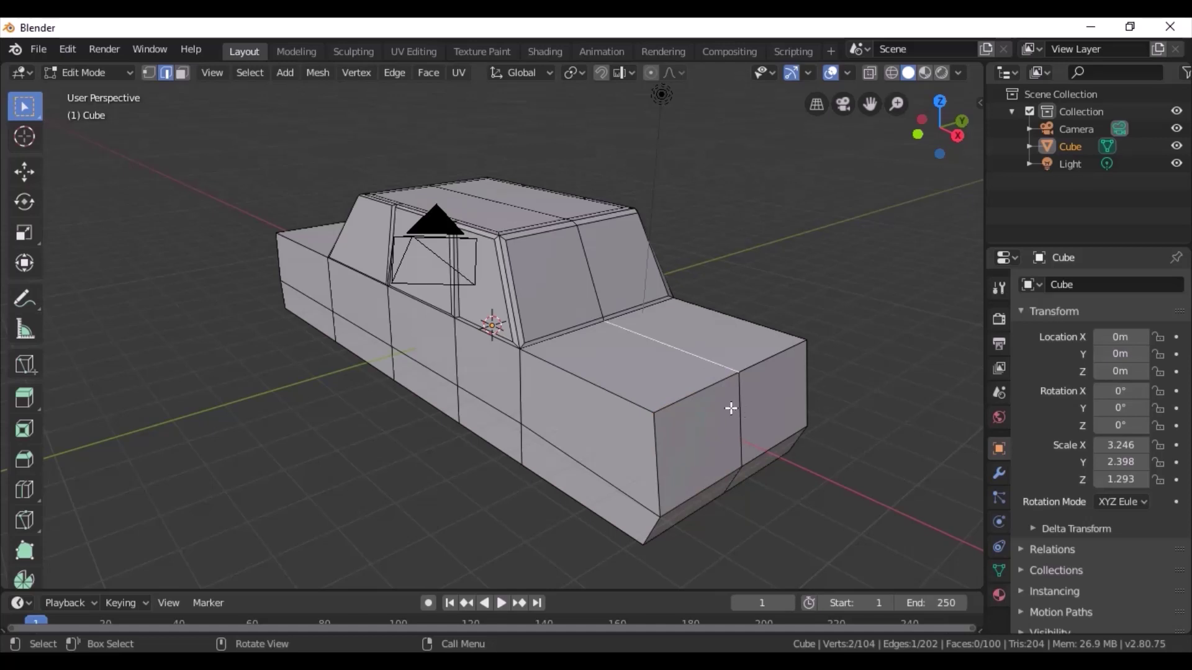
shift+click(741, 412)
click(25, 172)
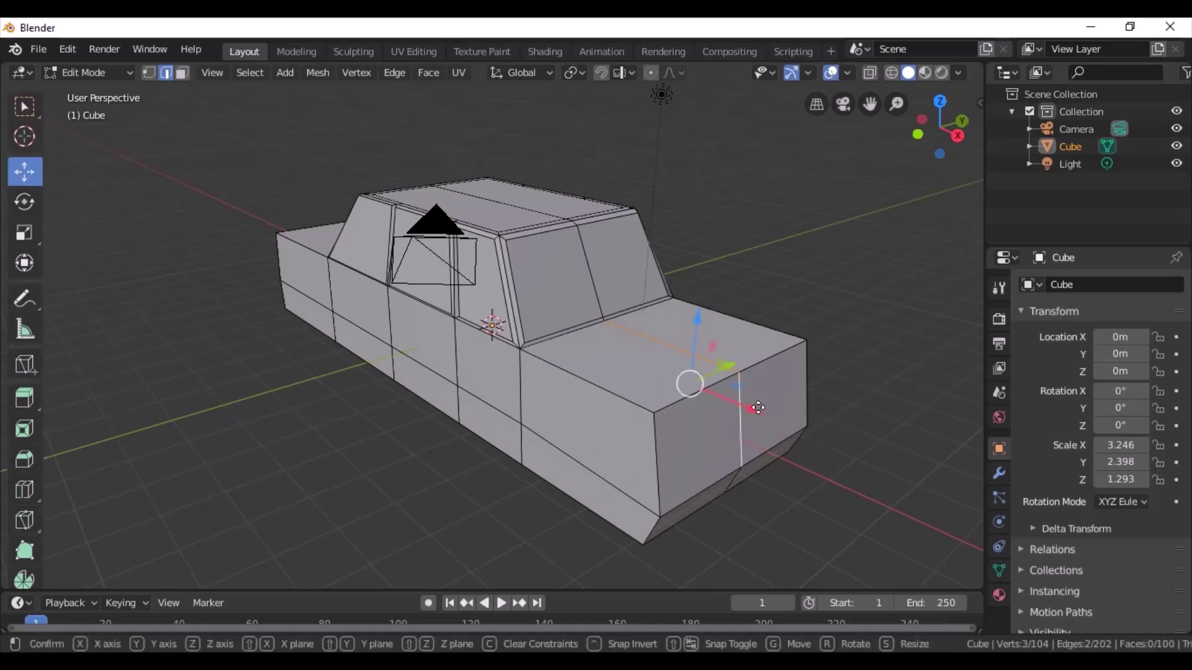
drag(757, 411, 744, 383)
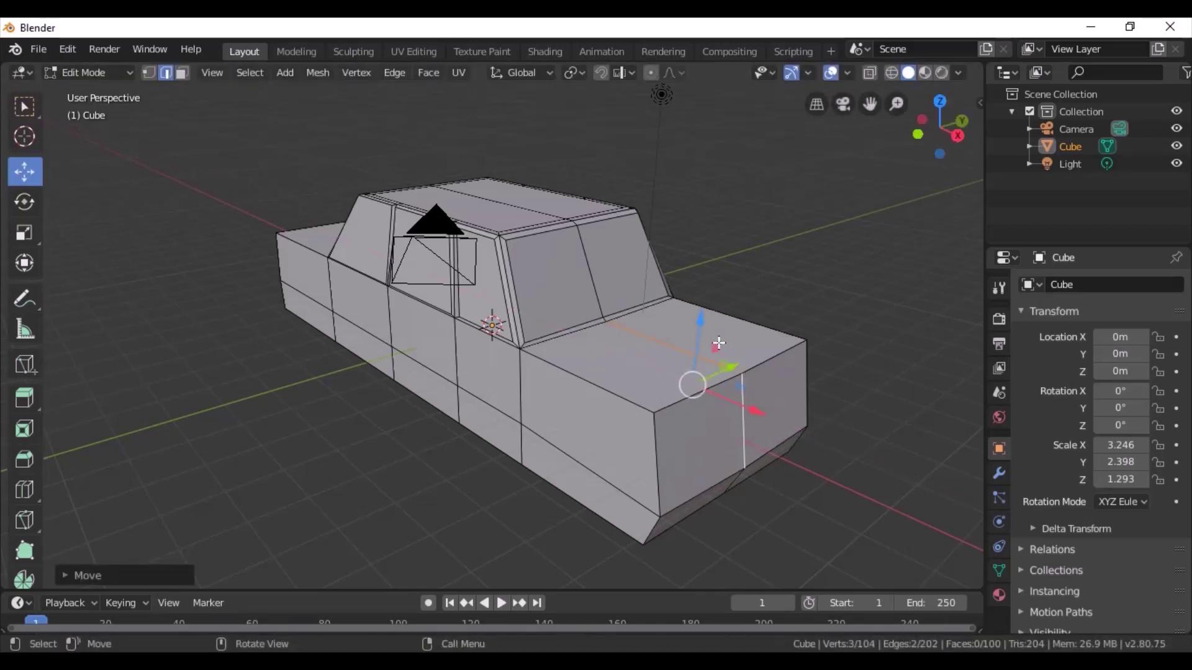
key(g)
key(z)
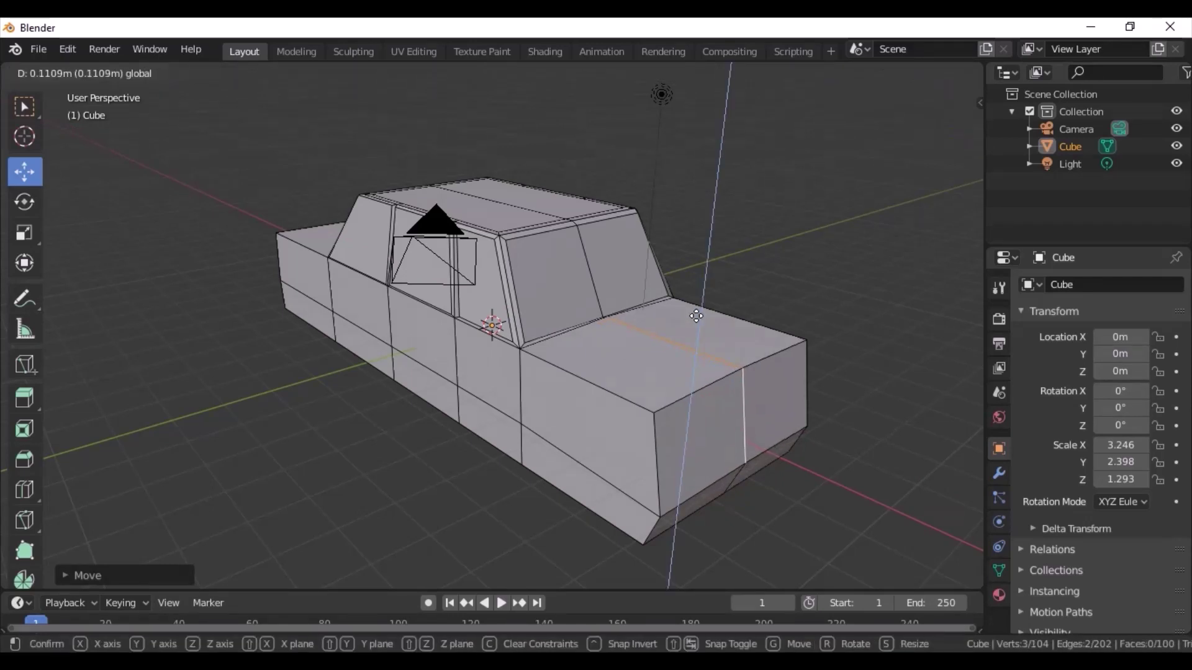
click(697, 317)
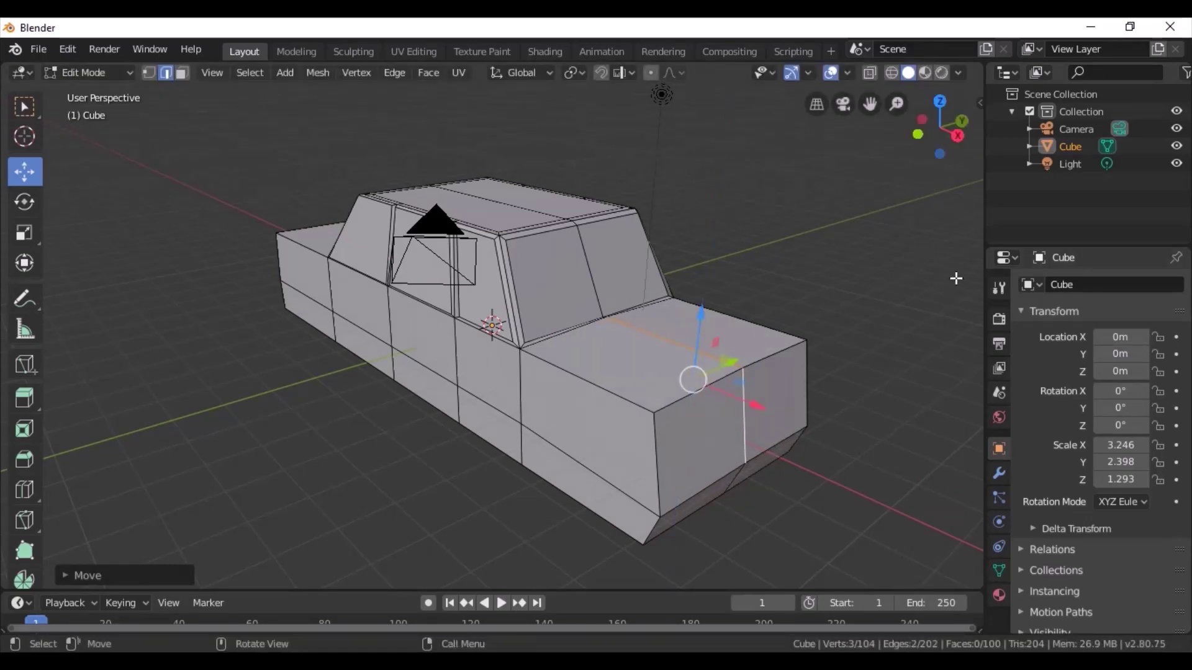
drag(758, 405, 768, 407)
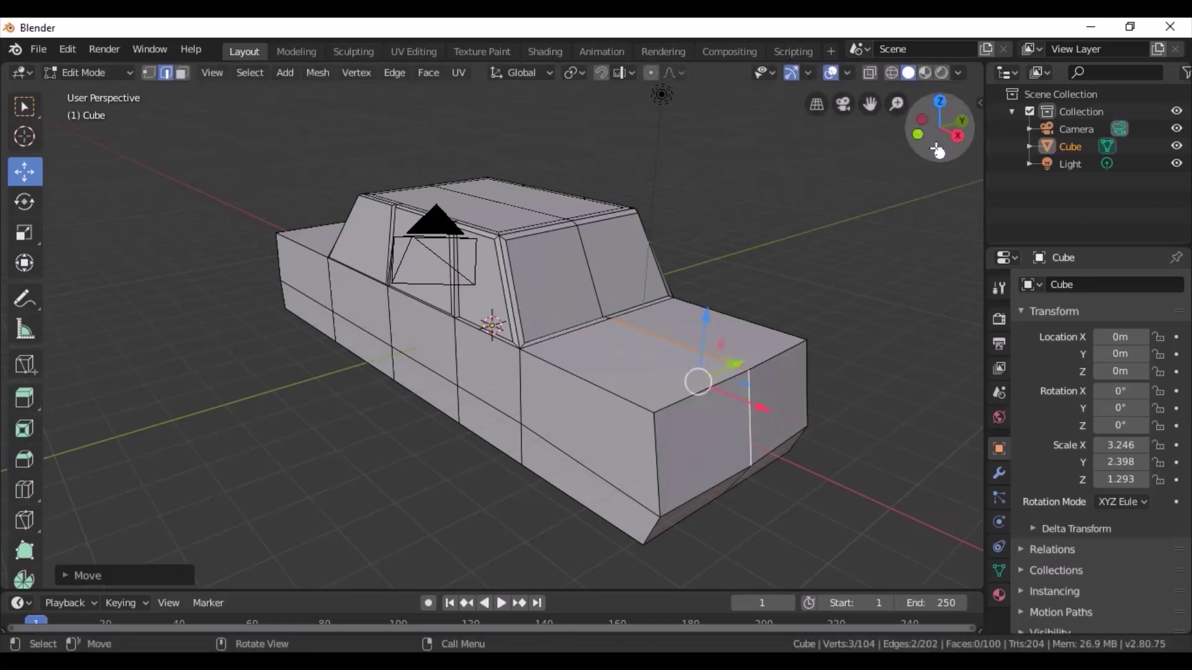
mouse_move(958, 135)
mouse_down()
mouse_move(938, 133)
mouse_move(651, 413)
mouse_up()
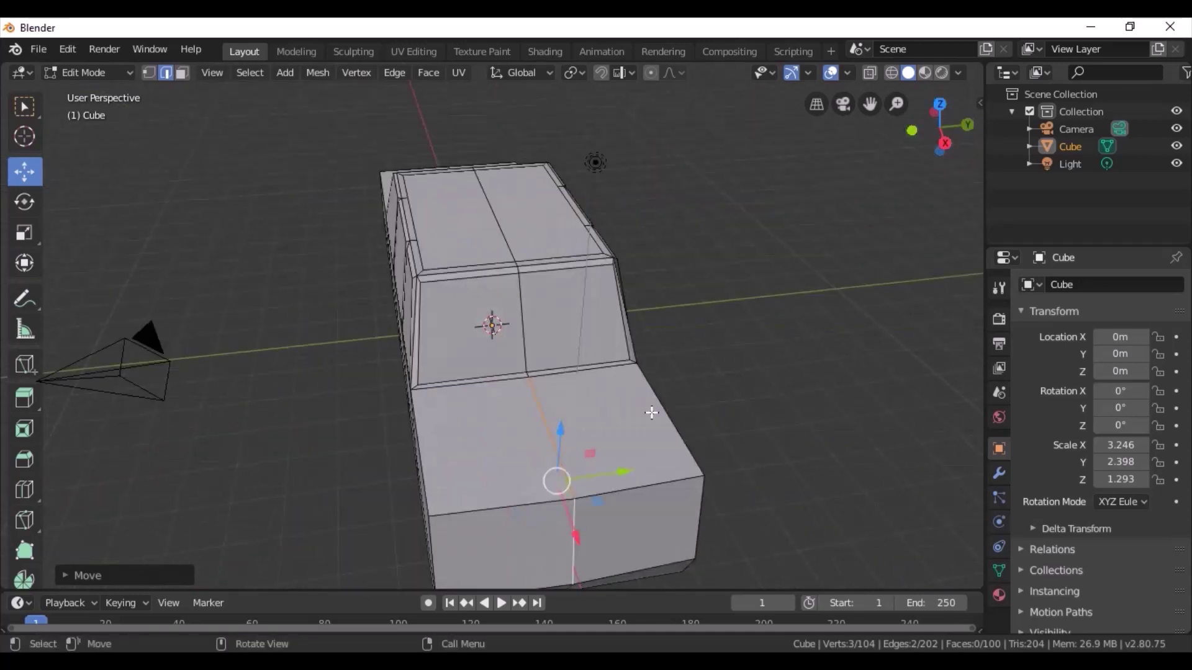
Select the five centre-line edges along the hood and roof and bring up the edge context menu
click(525, 345)
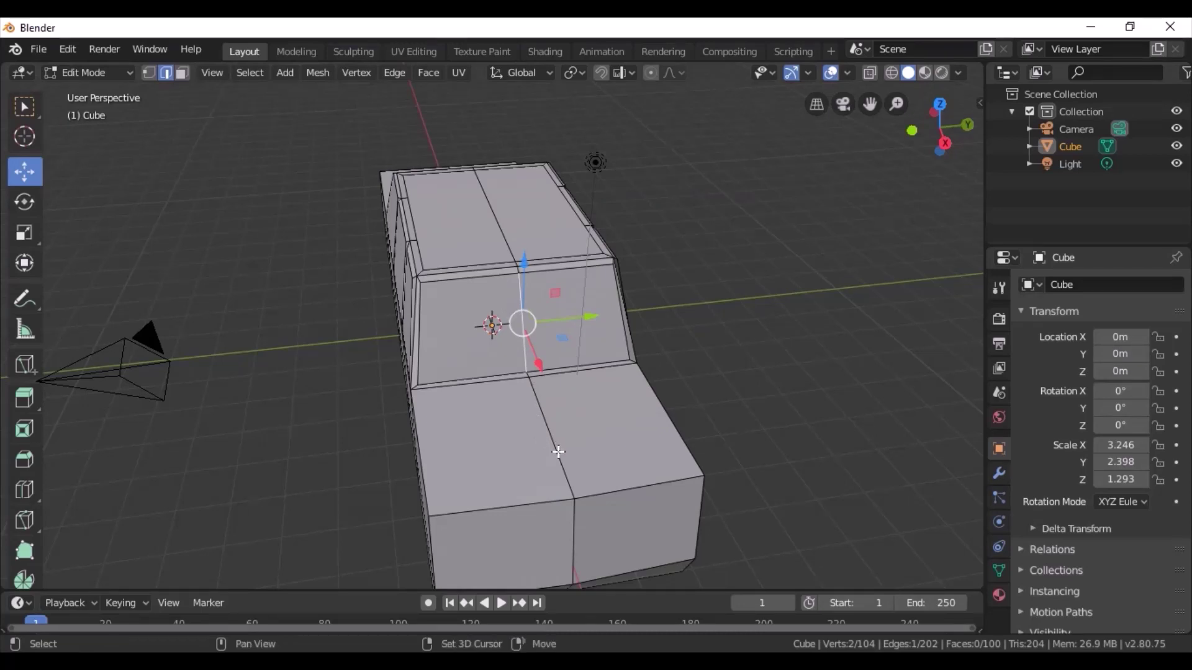
shift+click(550, 398)
shift+click(501, 223)
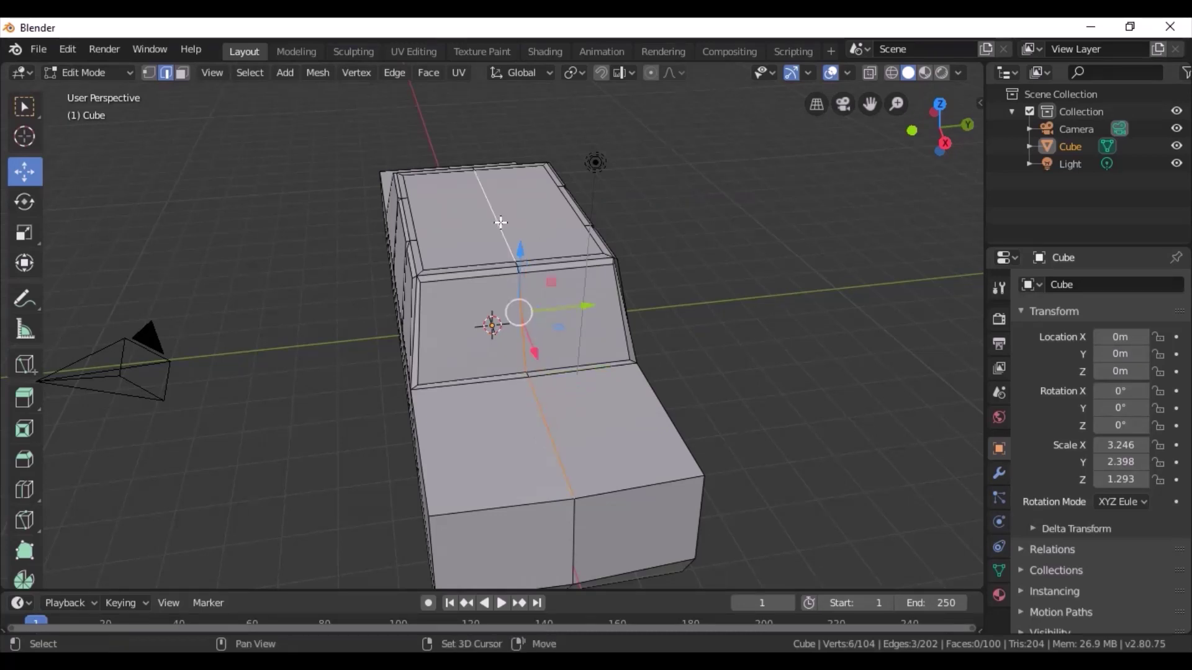
shift+right_click(500, 220)
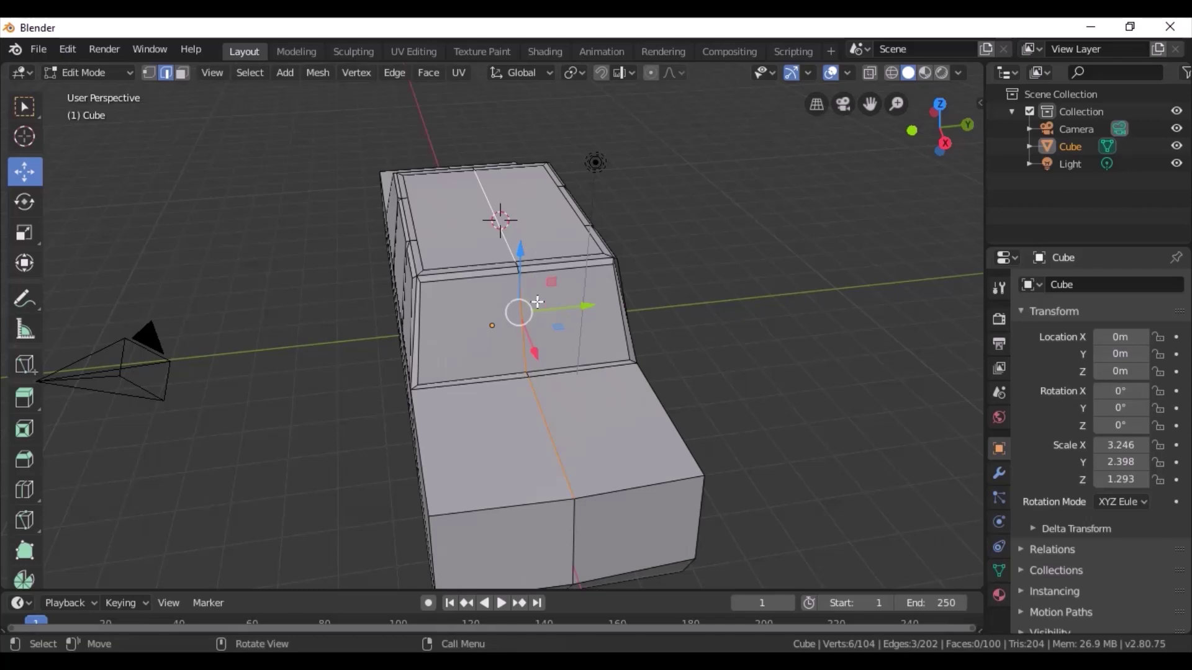
drag(940, 133, 946, 143)
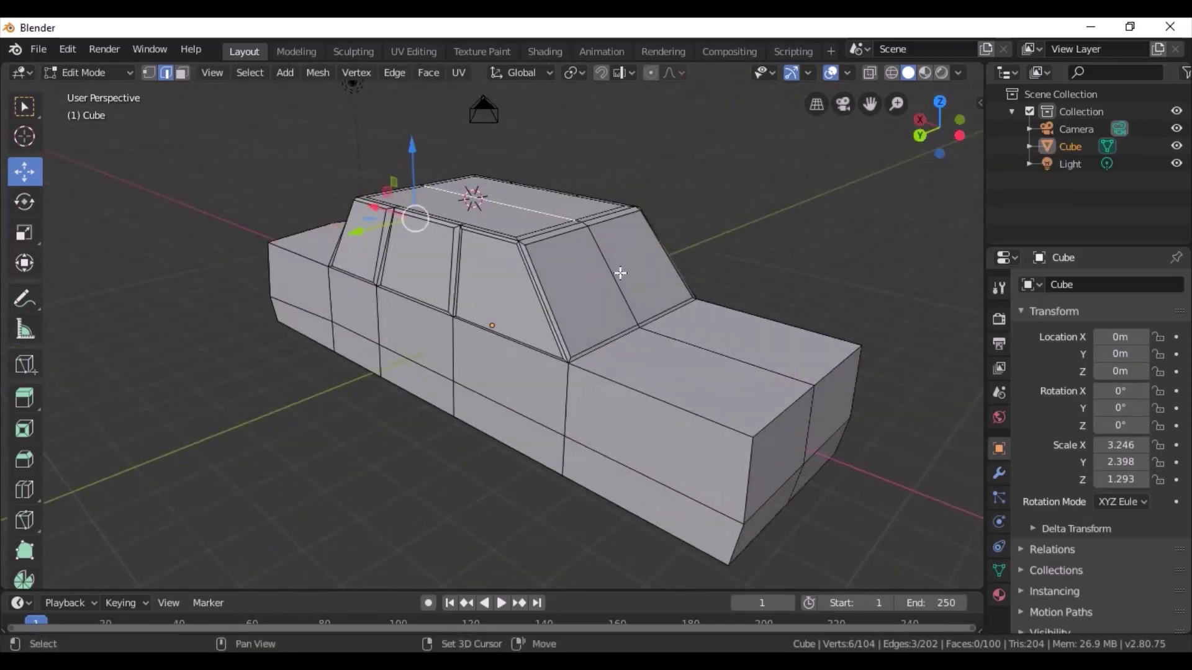
shift+click(612, 279)
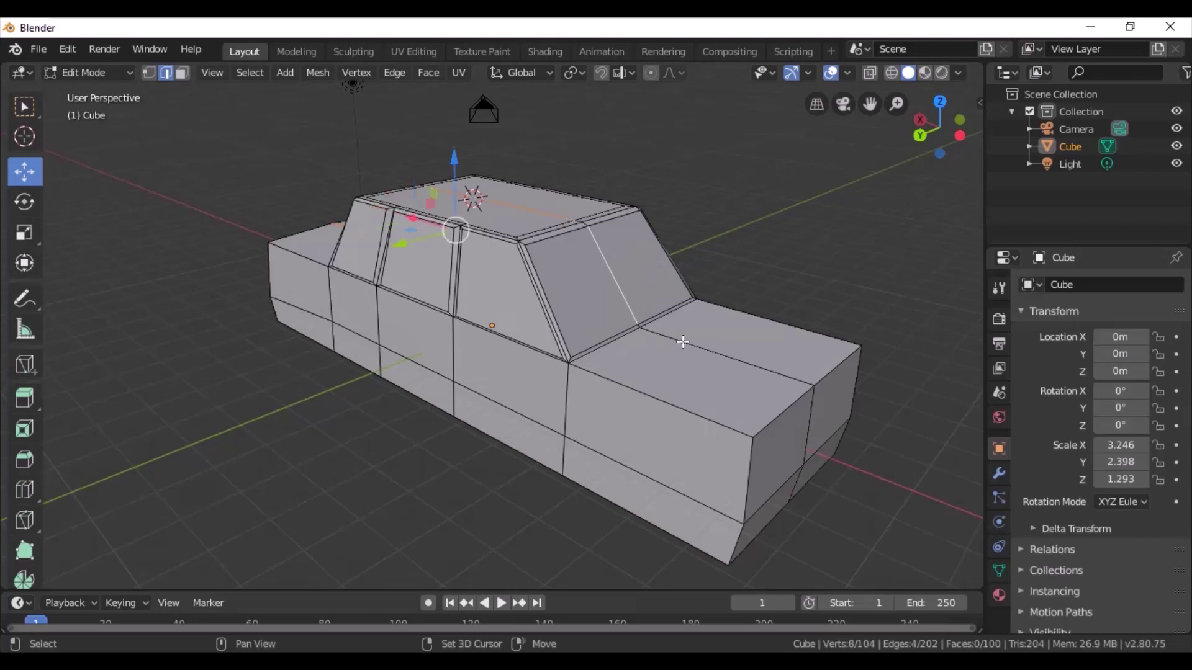
shift+click(683, 340)
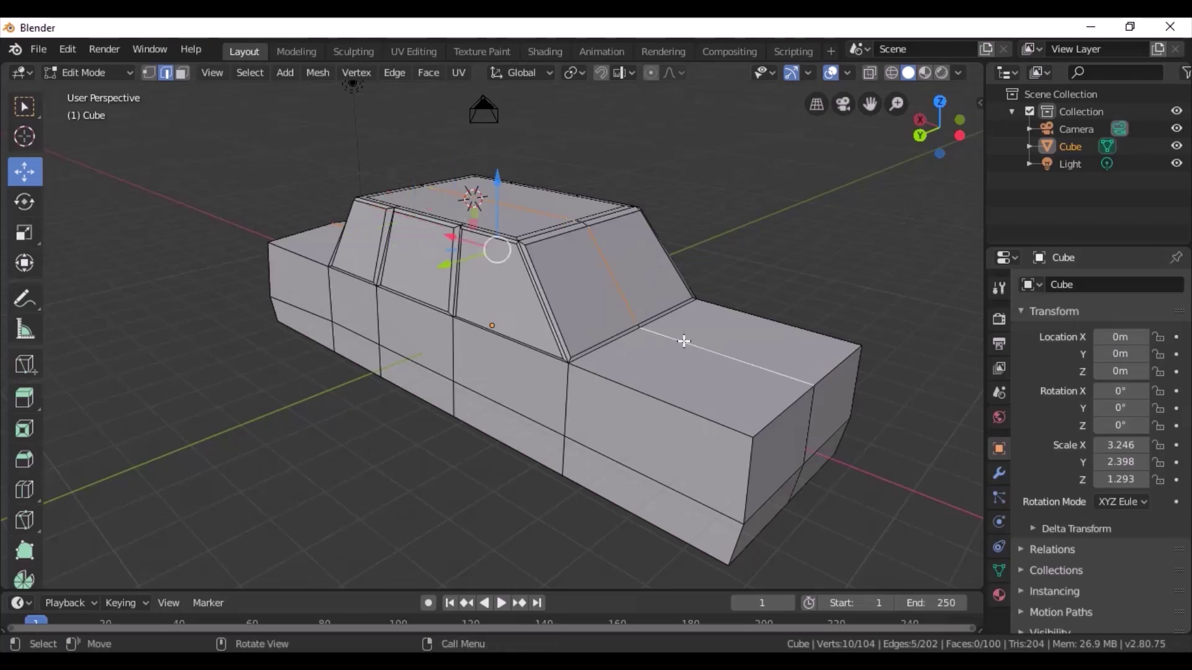
right_click(684, 341)
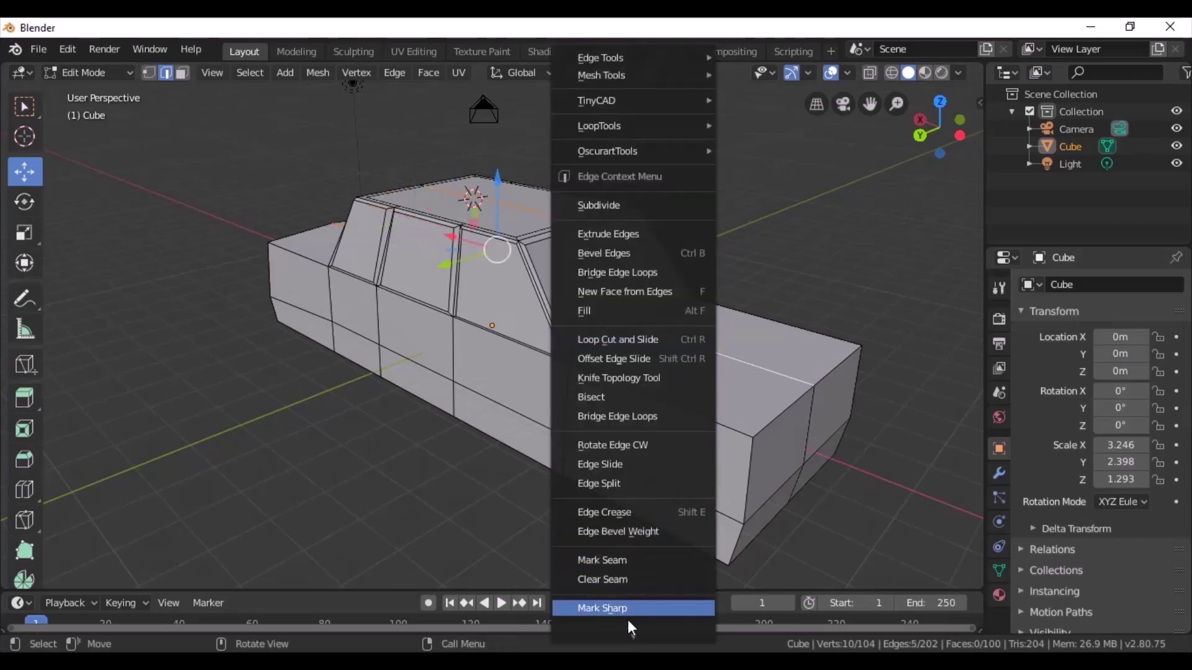
mouse_move(596, 607)
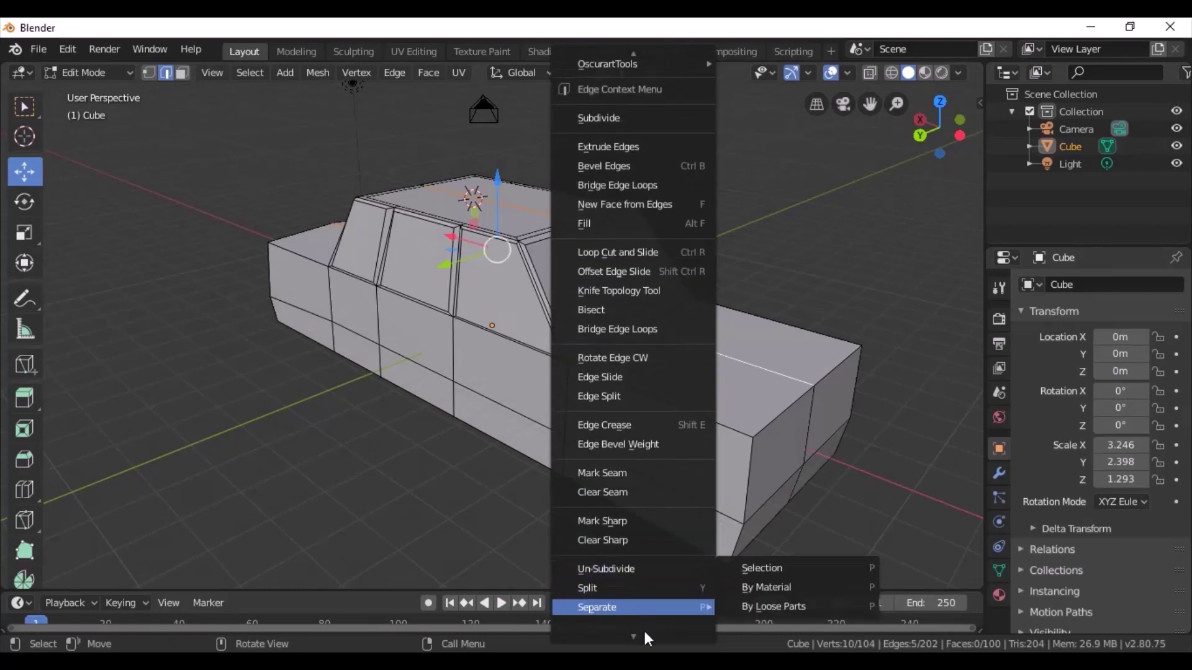
Dissolve the centre-line edges and push the front face's centre edge outward into a slight point
click(619, 589)
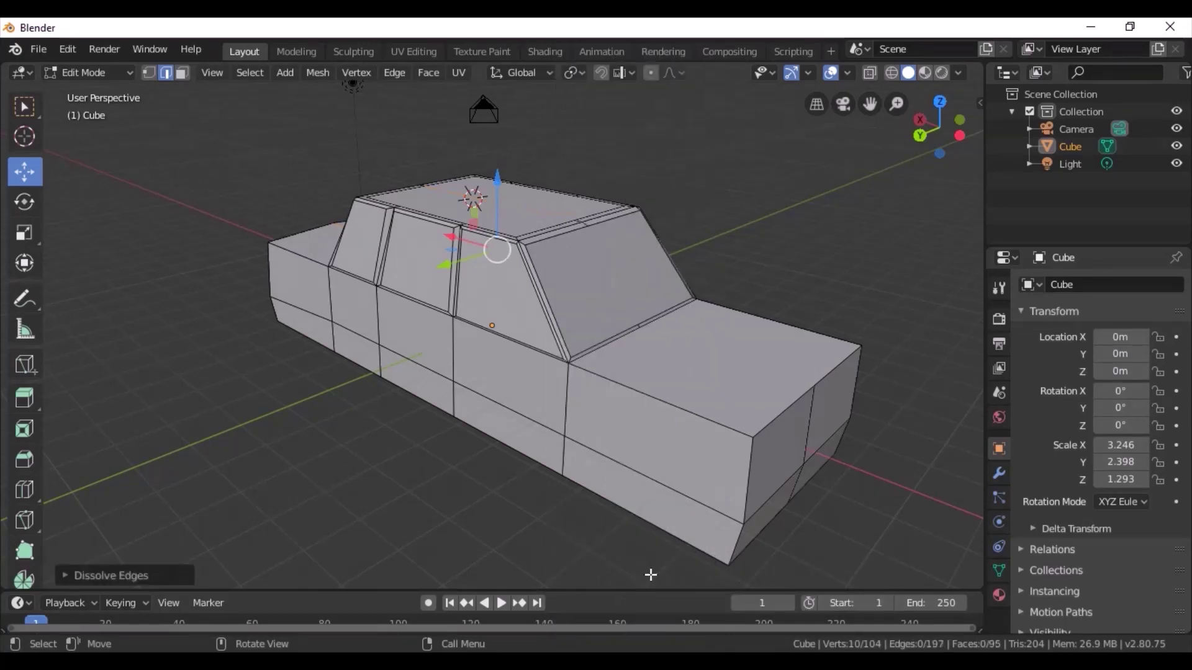
drag(920, 138, 956, 135)
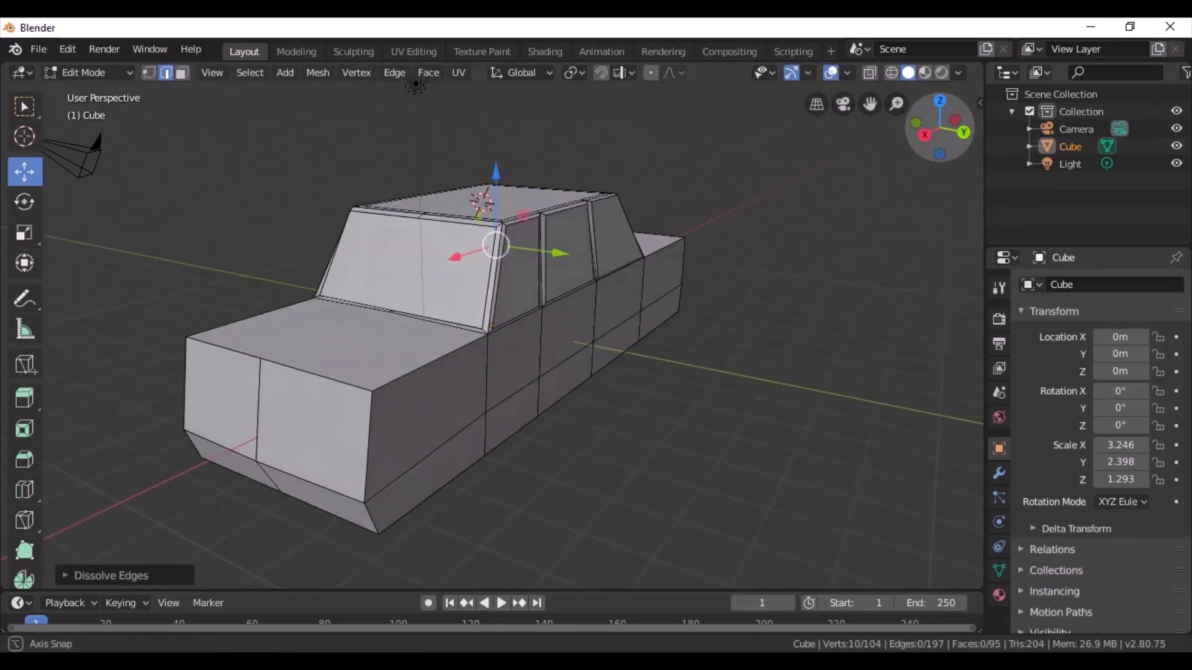
drag(956, 136, 978, 137)
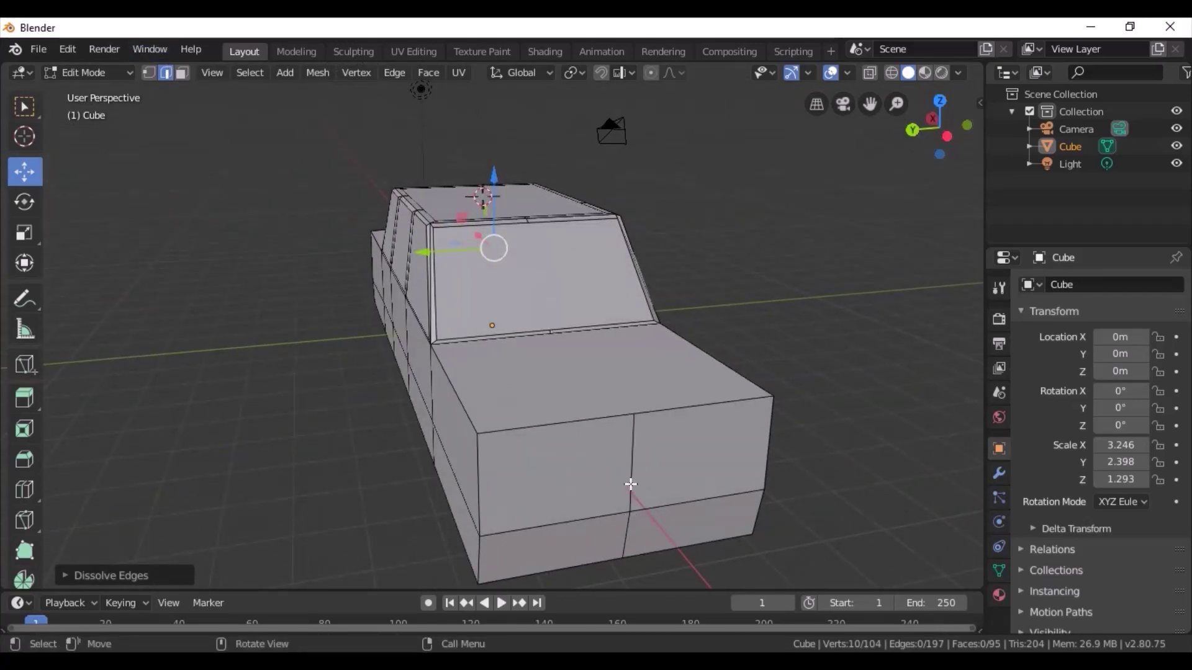
click(630, 484)
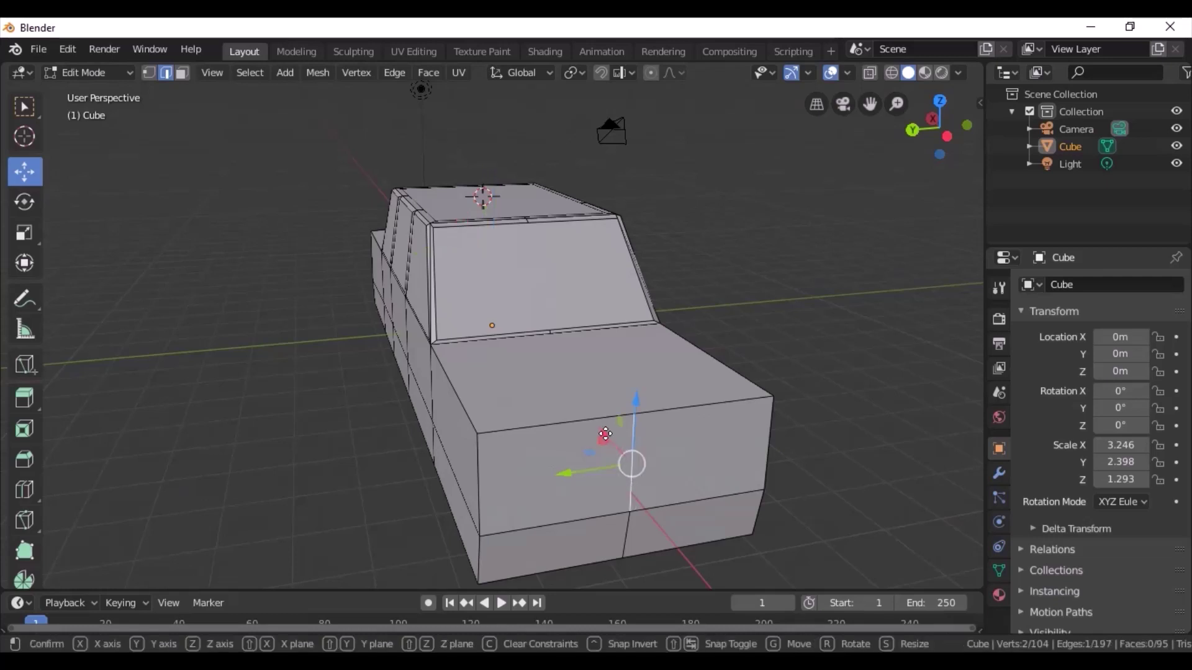
key(g)
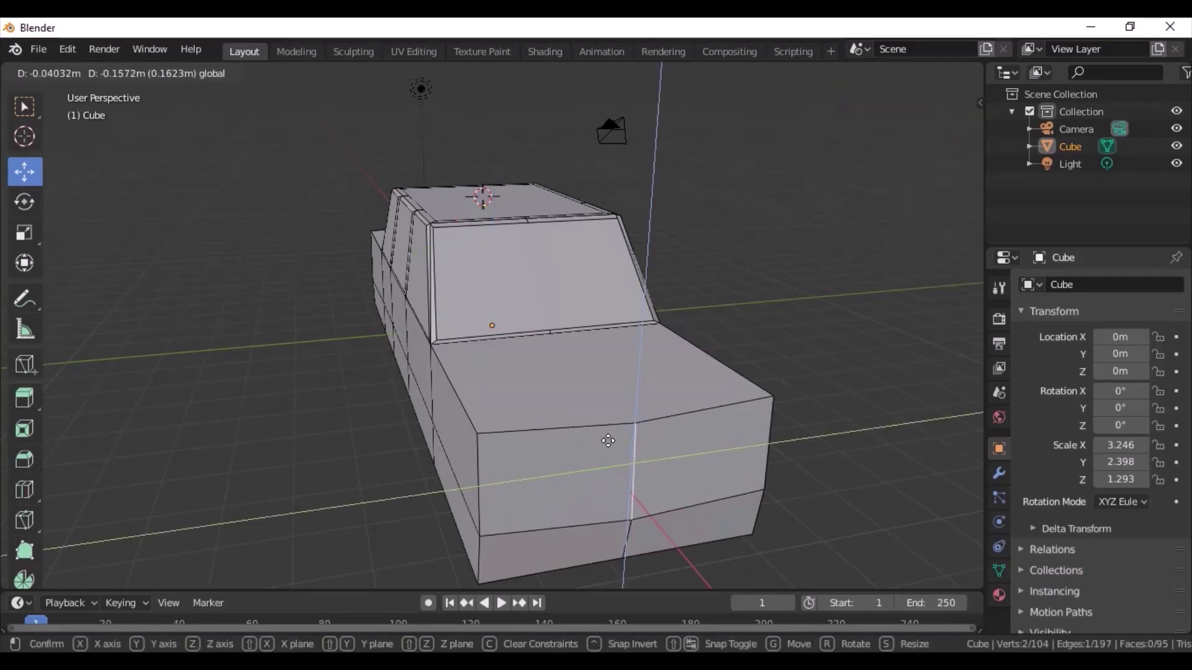
click(609, 442)
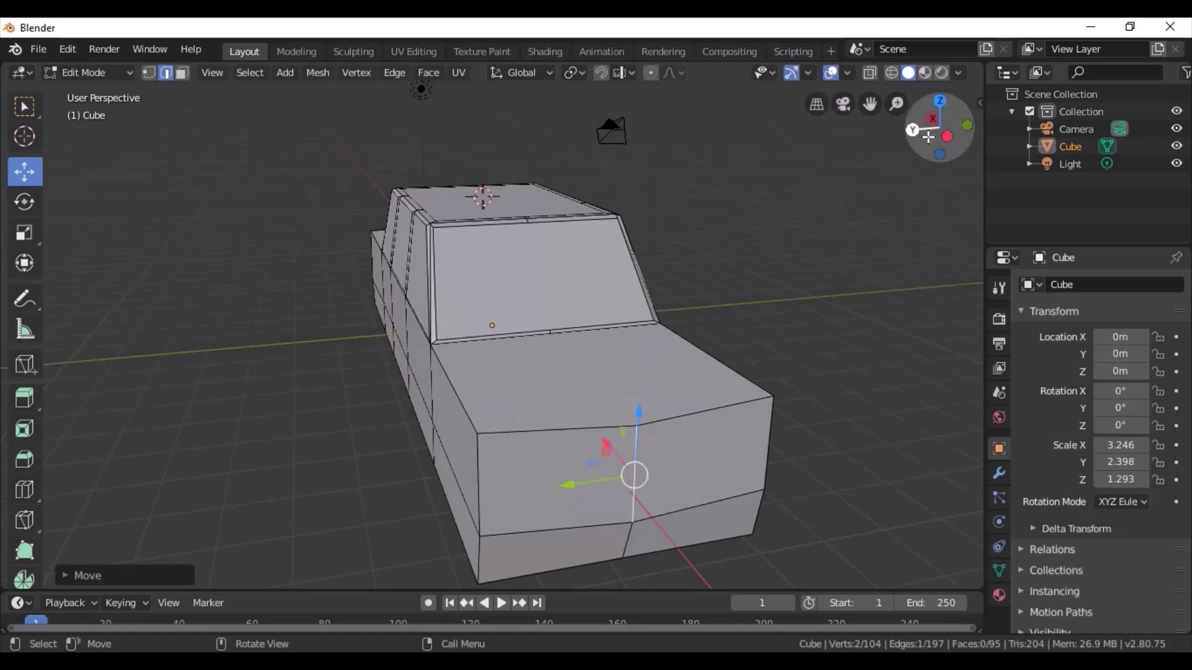
mouse_move(925, 136)
mouse_down()
mouse_move(924, 124)
mouse_move(931, 155)
mouse_move(941, 130)
mouse_up()
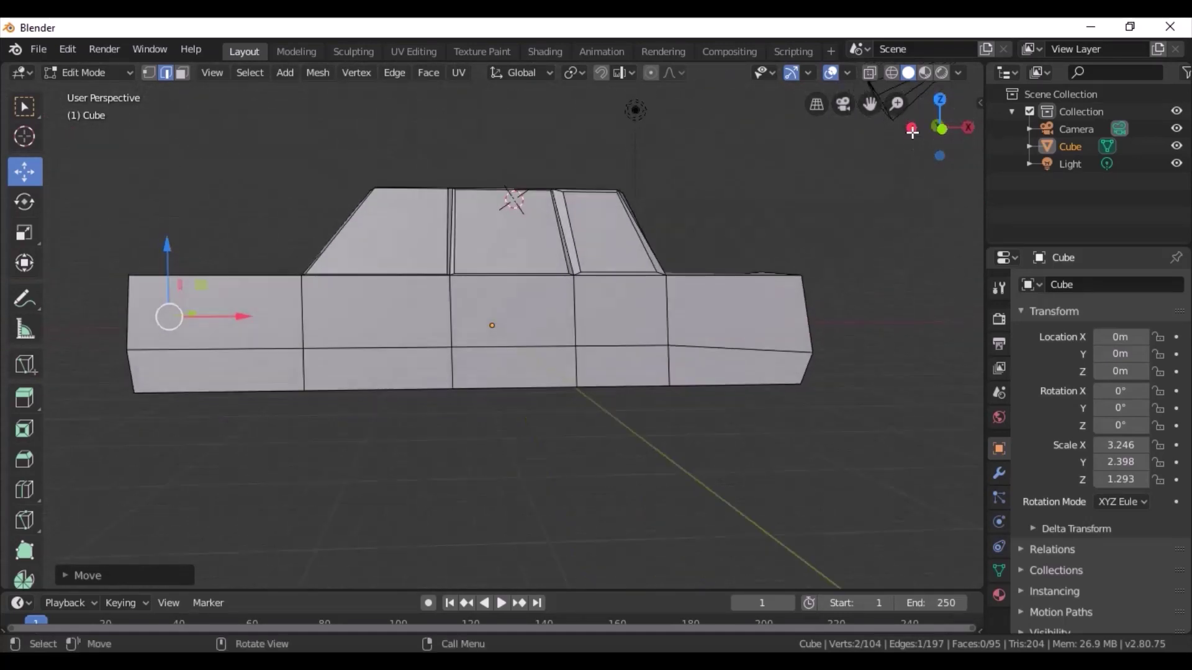
Return to Object Mode, add a cylinder, and lift it above the car
click(786, 476)
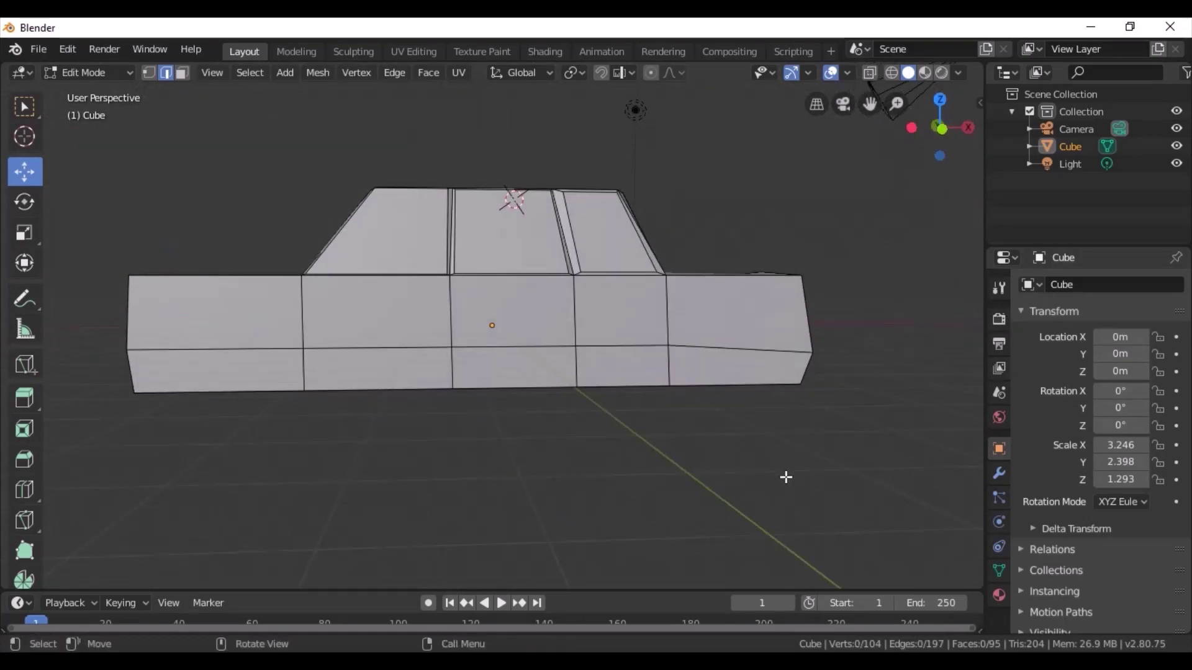
click(107, 68)
click(109, 95)
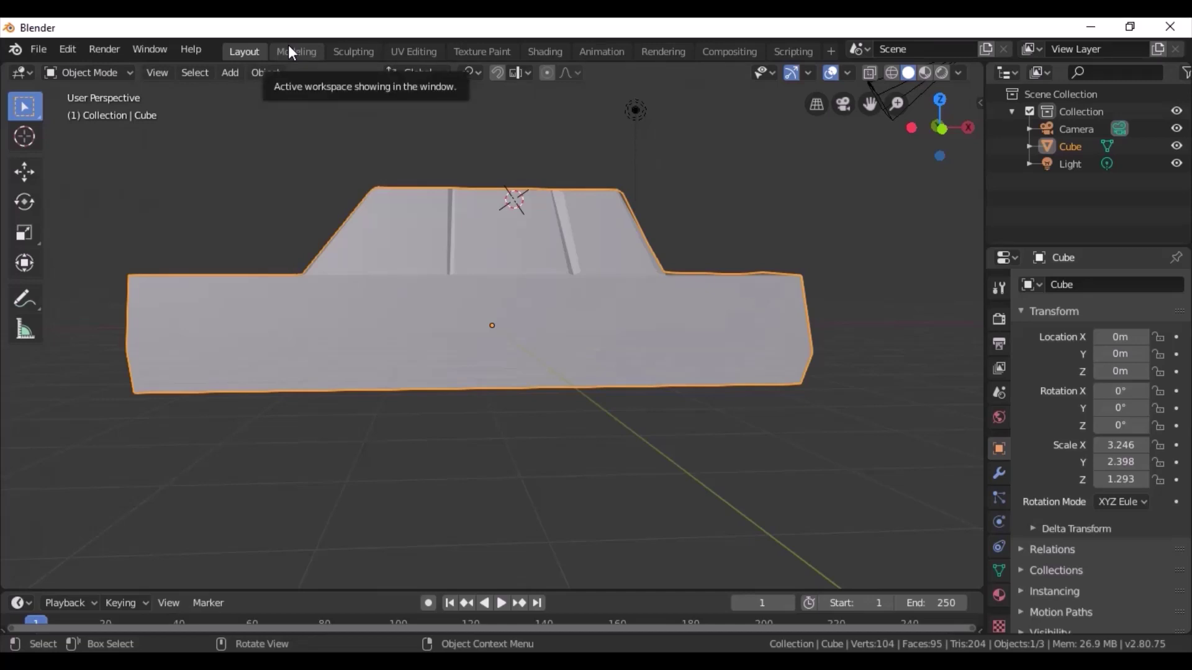
click(234, 74)
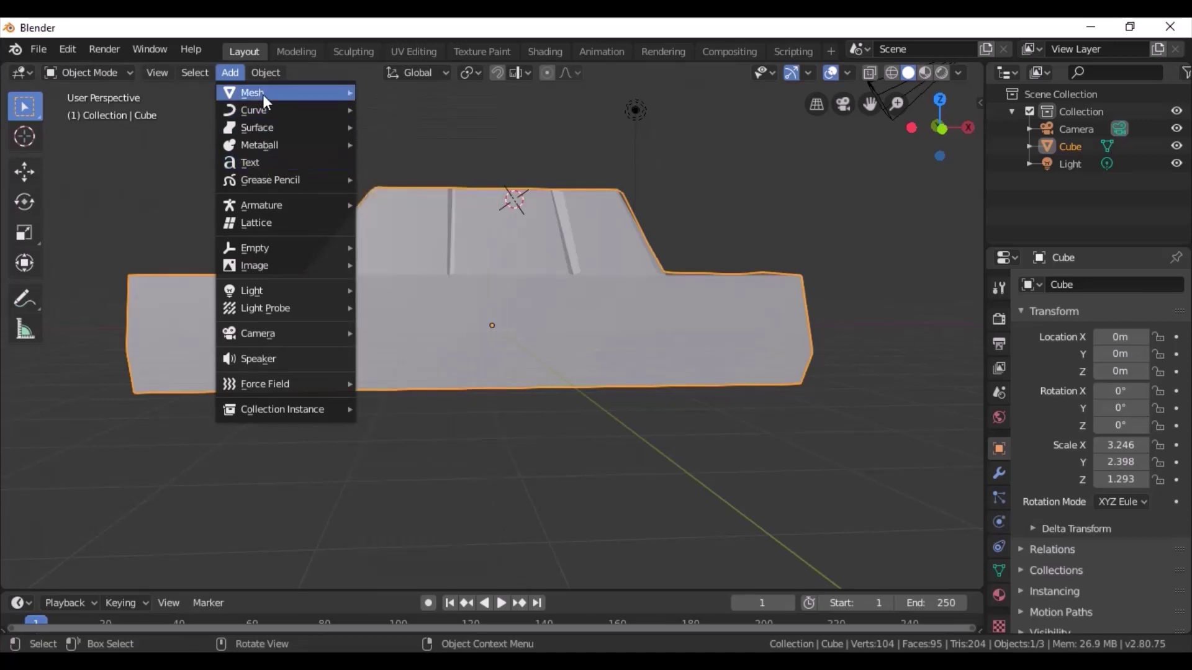
mouse_move(280, 92)
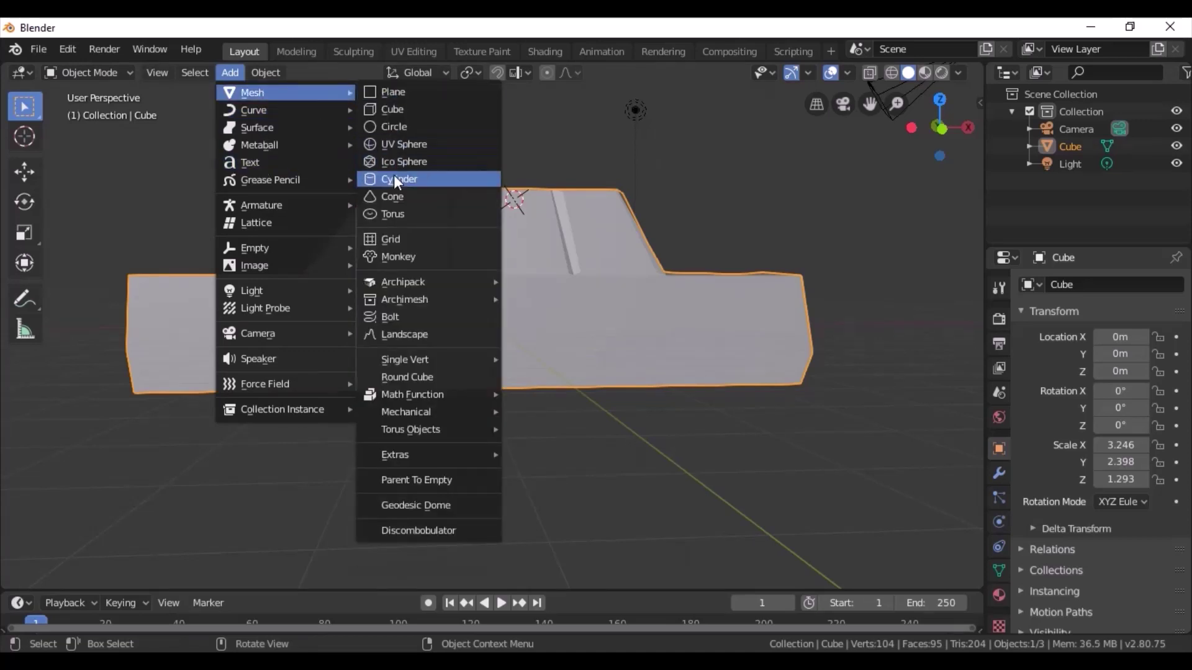
click(396, 179)
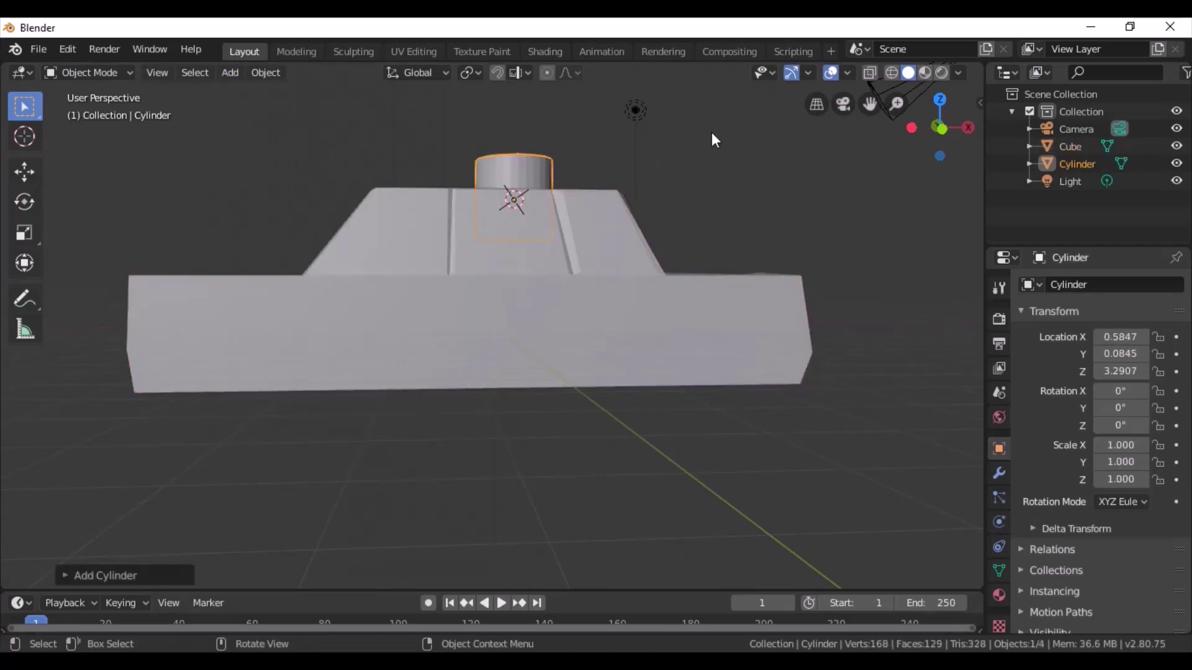
mouse_move(943, 127)
mouse_down()
mouse_move(940, 162)
mouse_move(941, 143)
mouse_up()
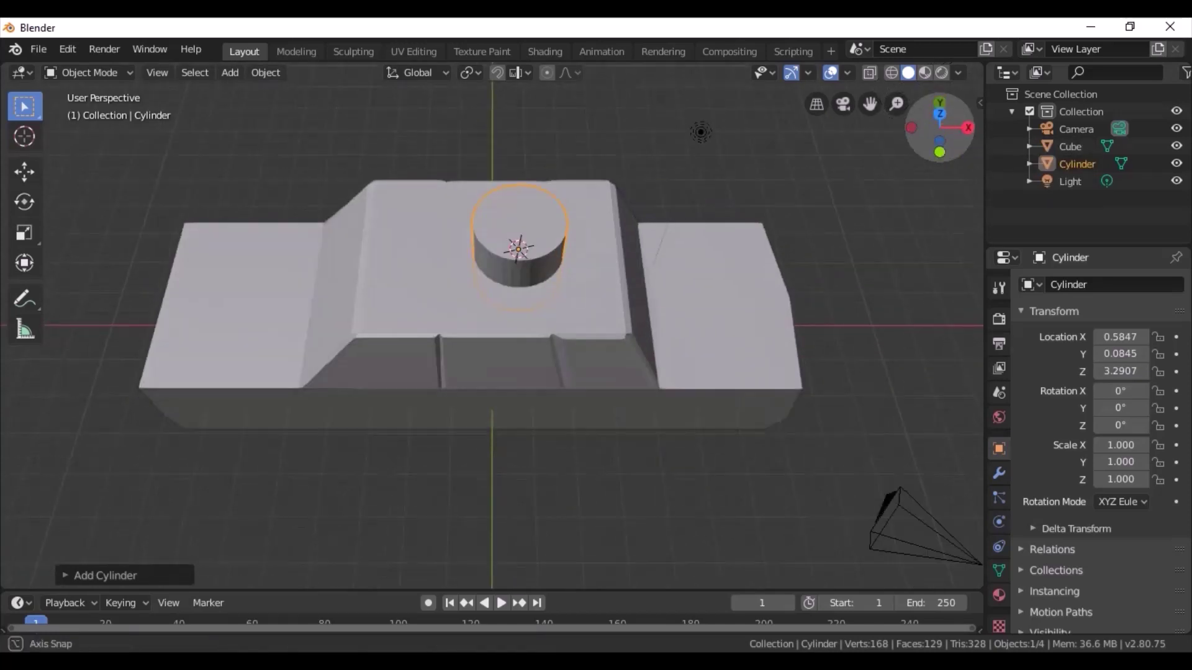
click(24, 174)
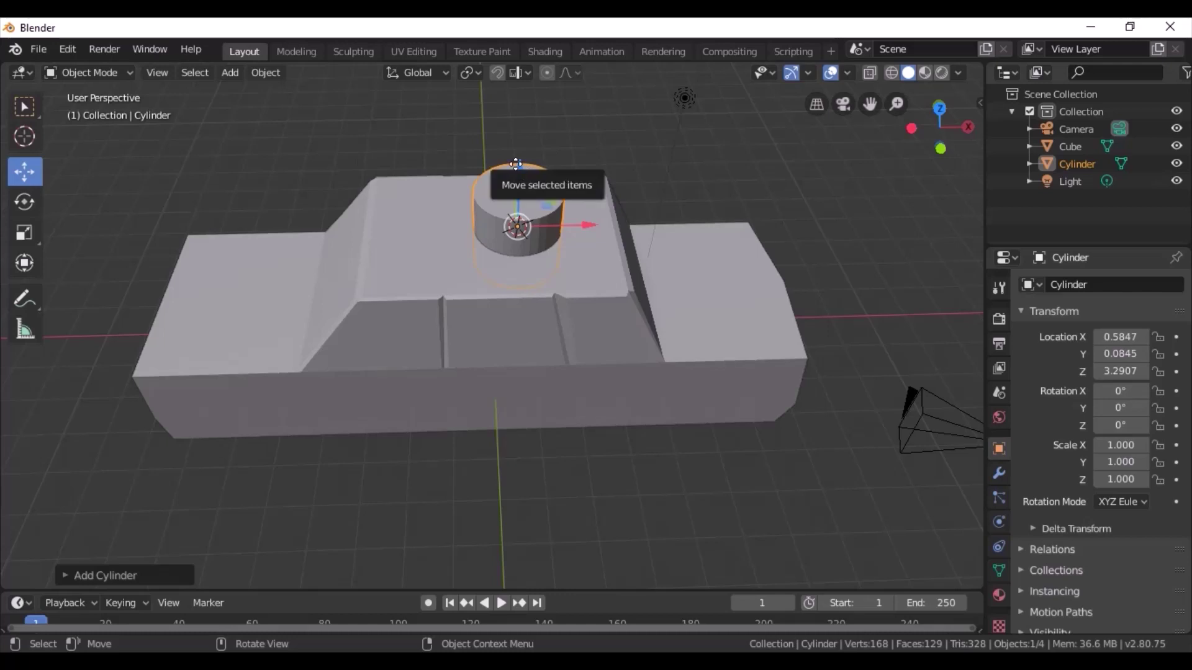
drag(515, 163, 527, 94)
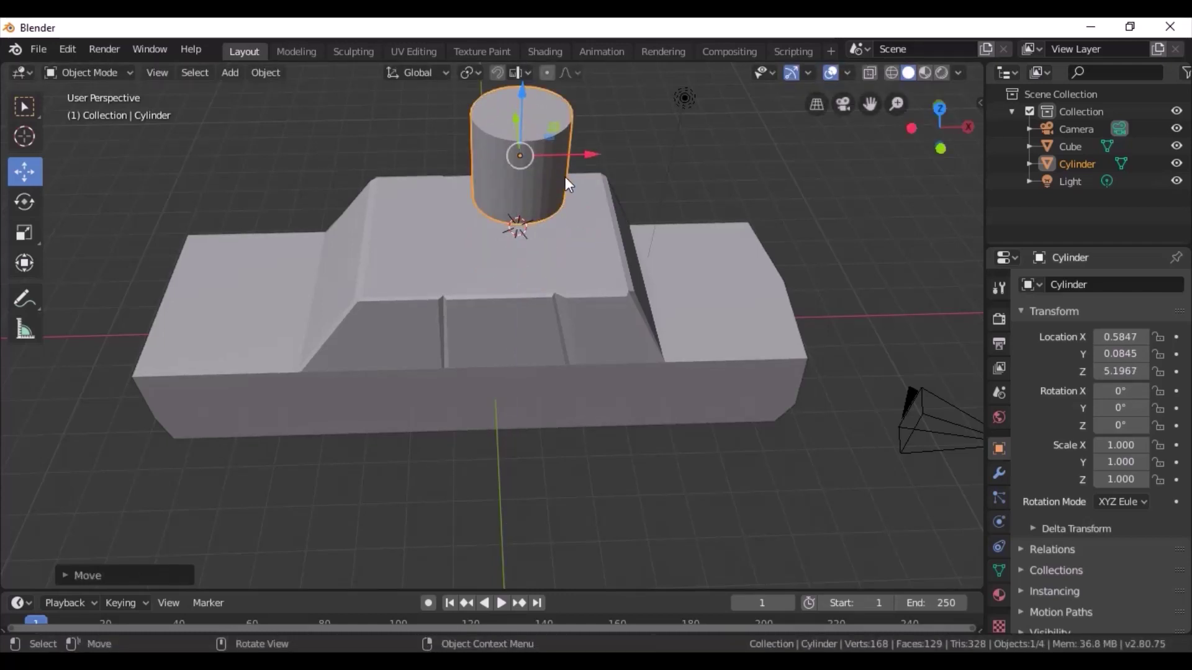
Rotate the cylinder 90° on X and scale it up to 1.122
key(r)
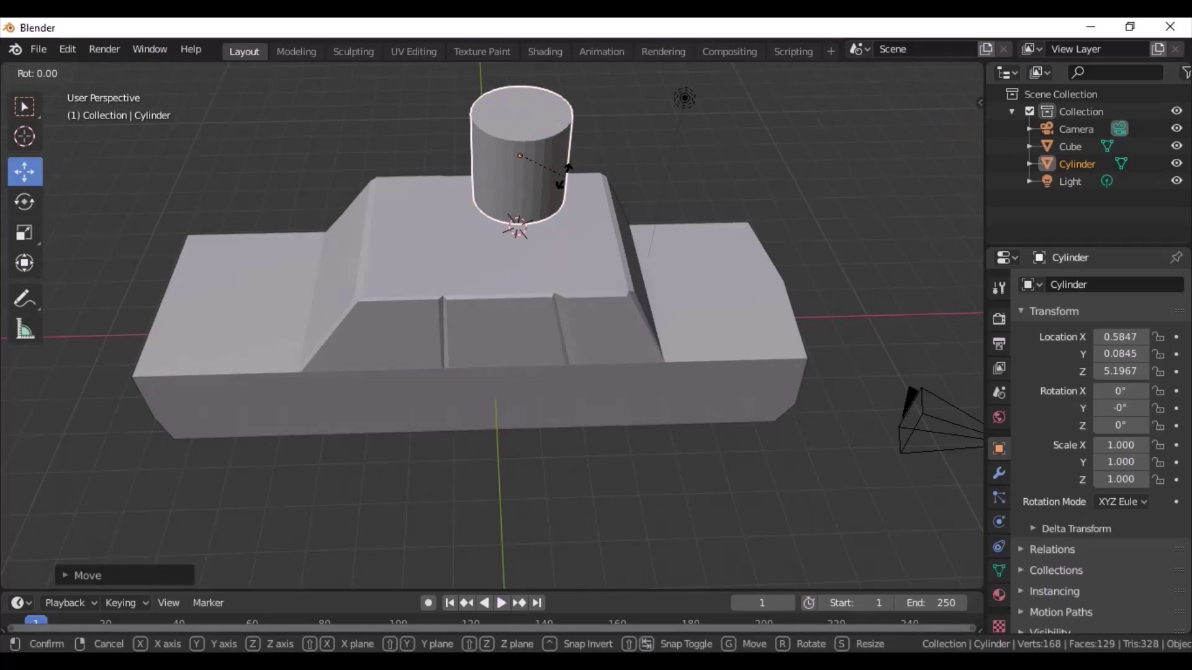
text(90)
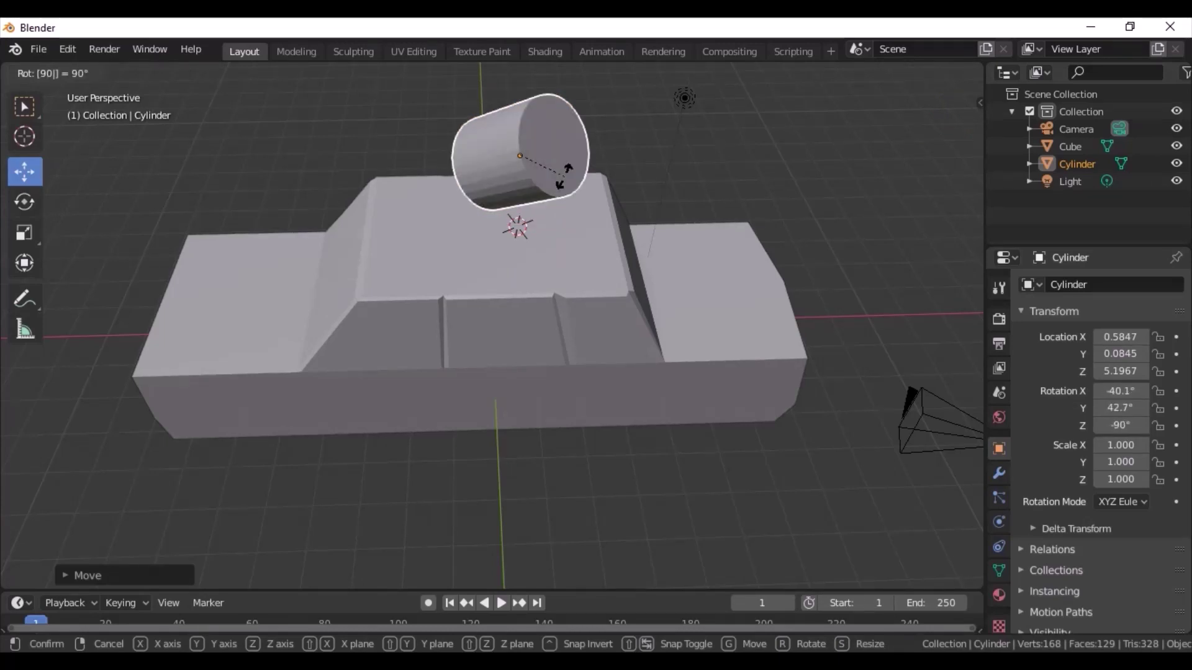
text(rackball)
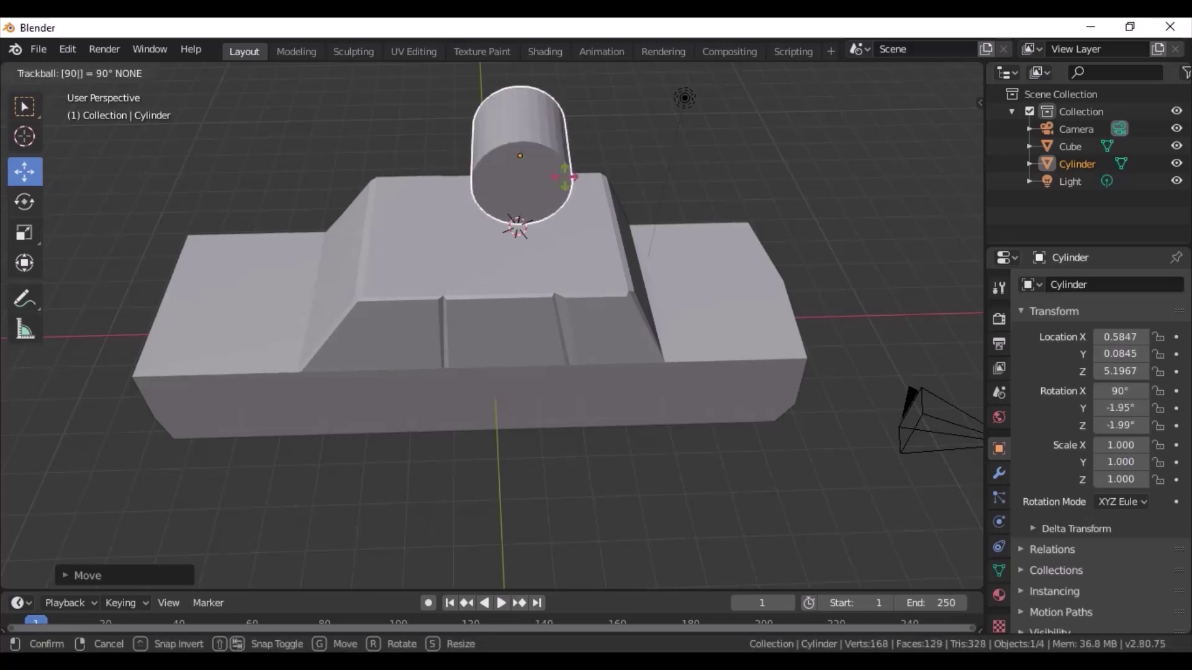
text(90)
key(Return)
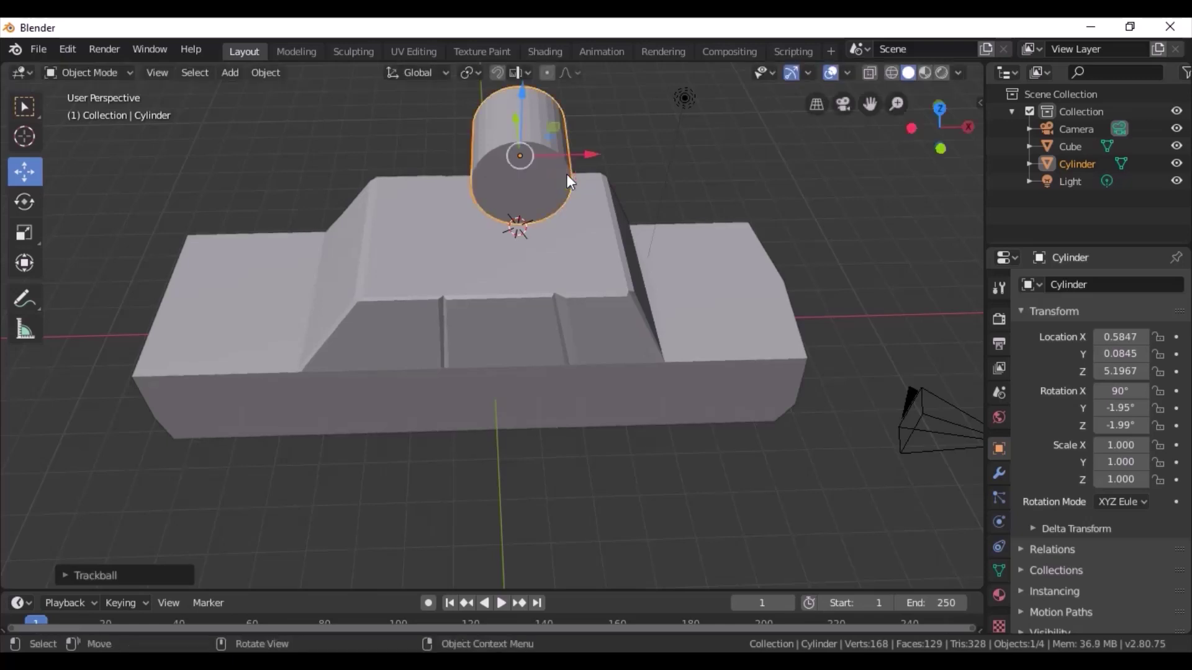
key(s)
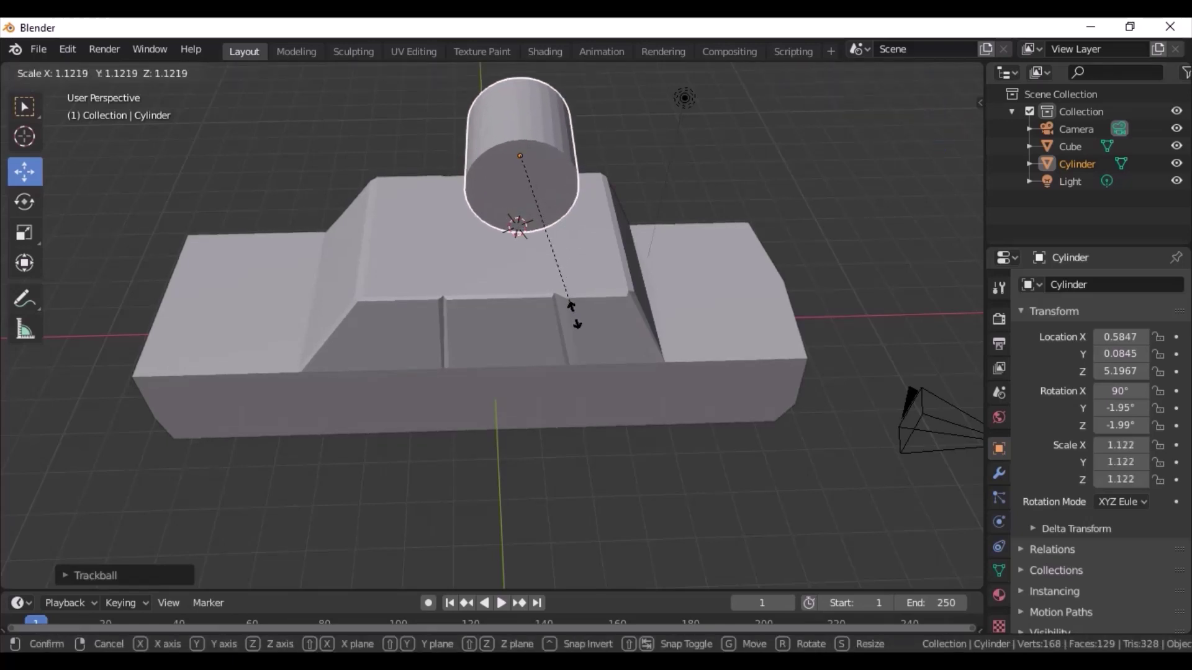
click(571, 314)
drag(966, 129, 591, 239)
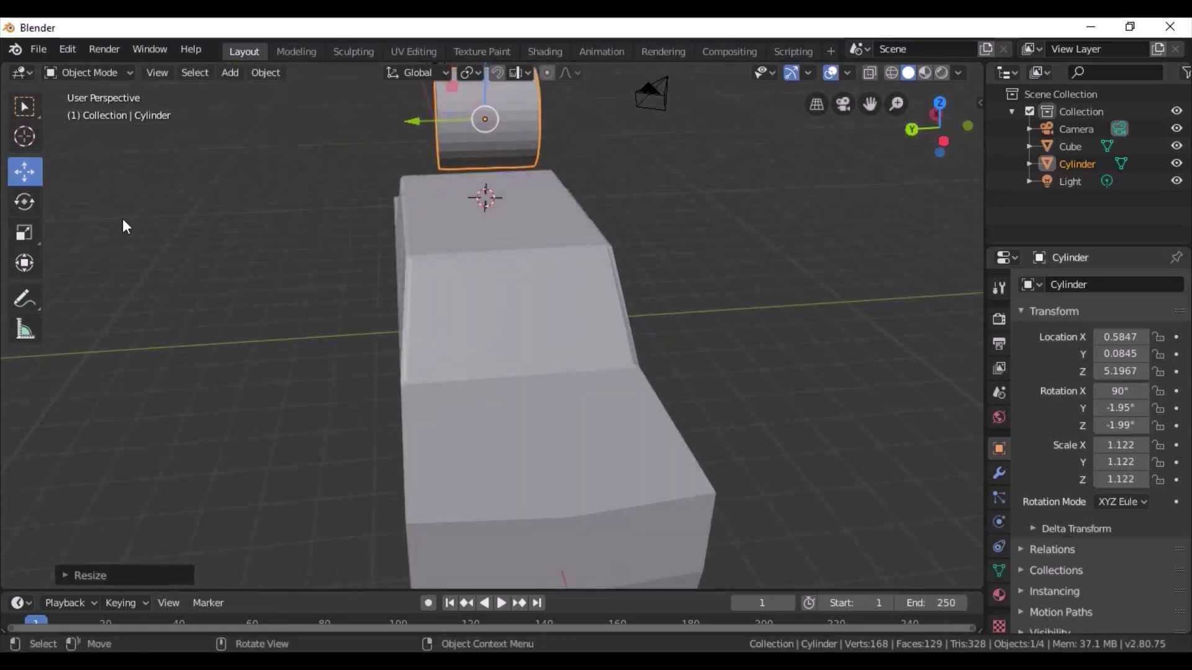
Flatten the cylinder to 0.501 on Z and move it down beside the car body
click(15, 267)
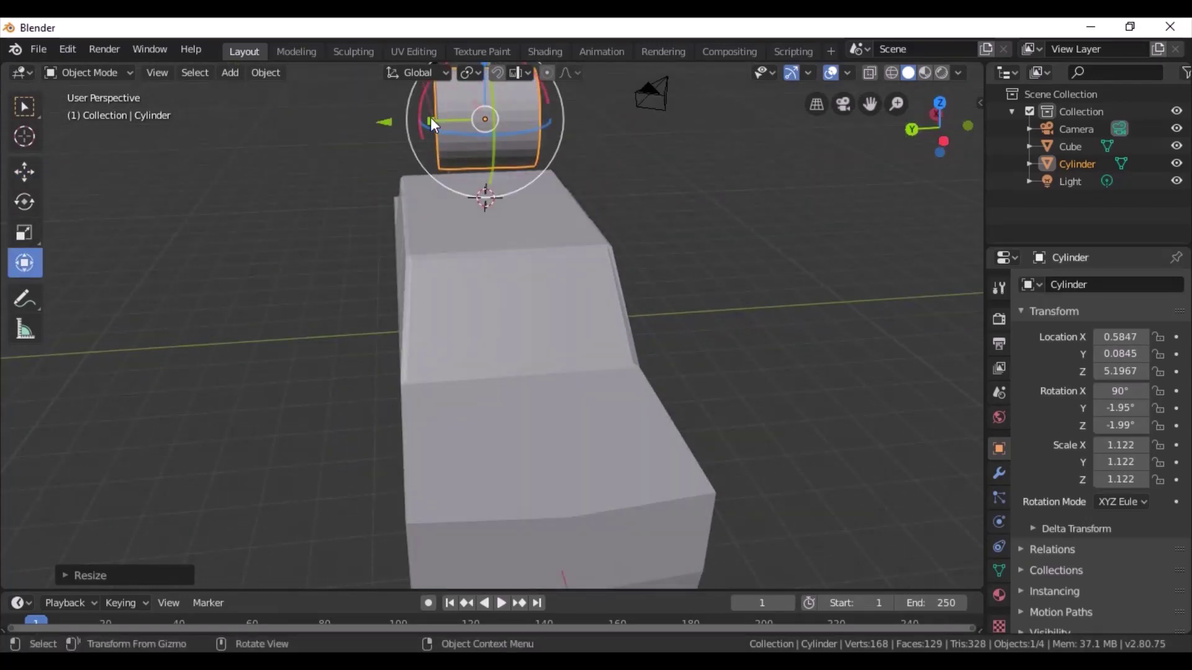
drag(430, 117, 505, 116)
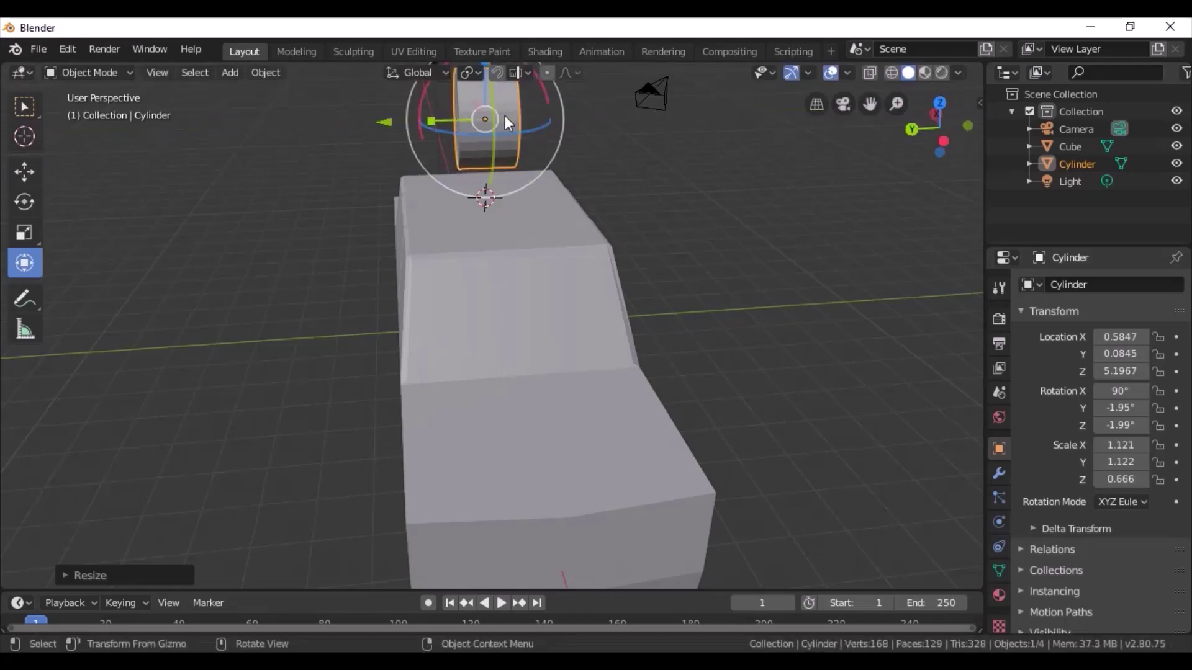
drag(910, 129, 881, 133)
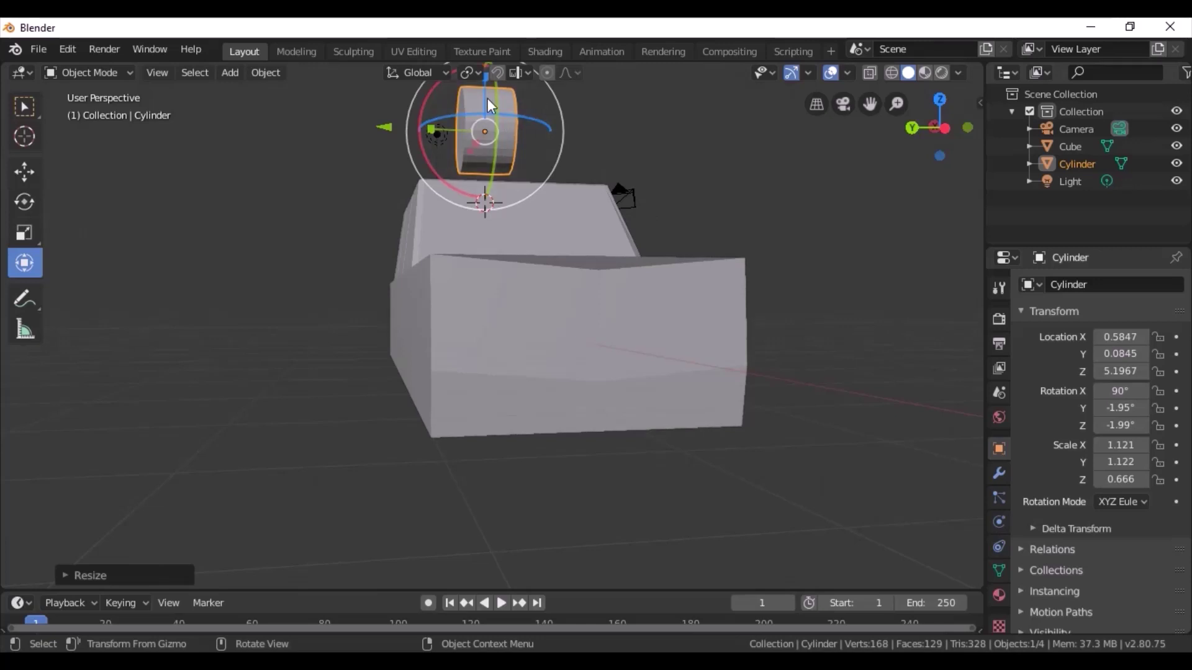
mouse_move(509, 197)
mouse_down()
mouse_move(509, 238)
mouse_move(512, 191)
mouse_up()
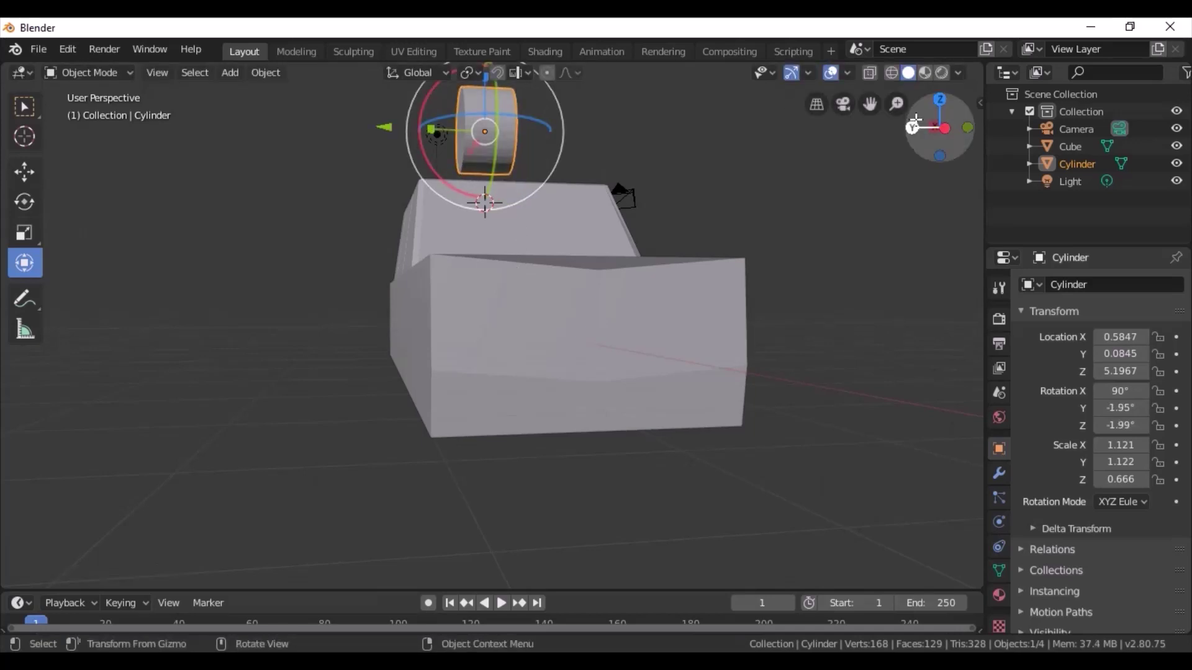
drag(940, 99, 397, 32)
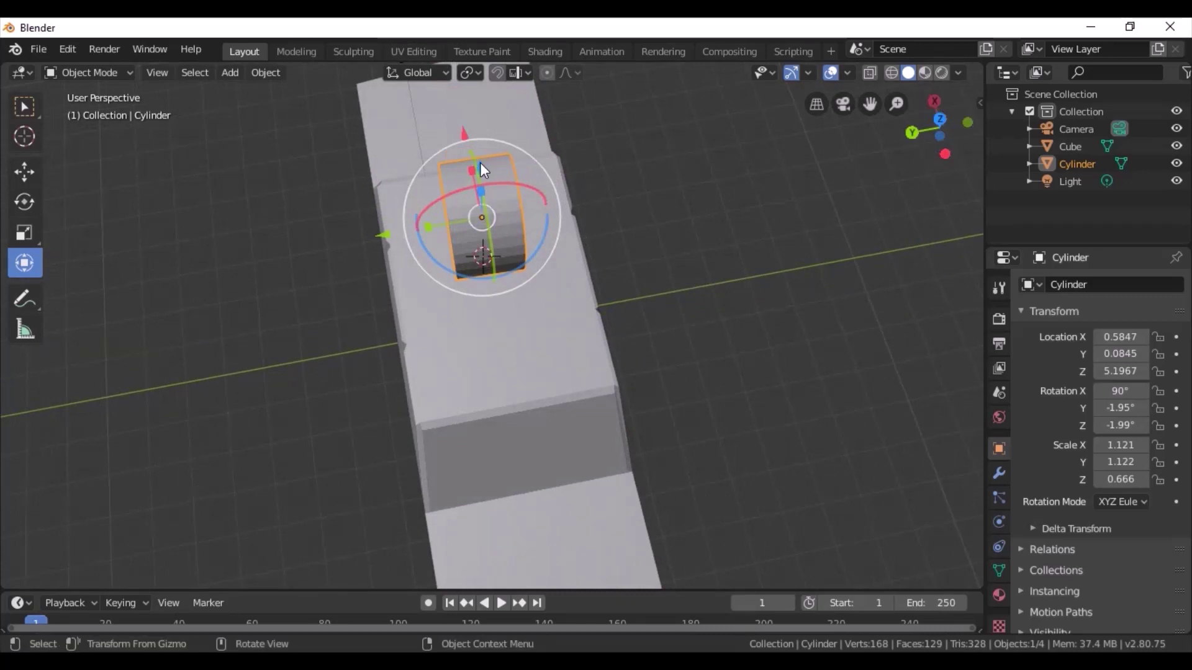
mouse_move(482, 165)
mouse_down()
mouse_move(503, 253)
mouse_move(510, 241)
mouse_up()
drag(385, 318, 488, 334)
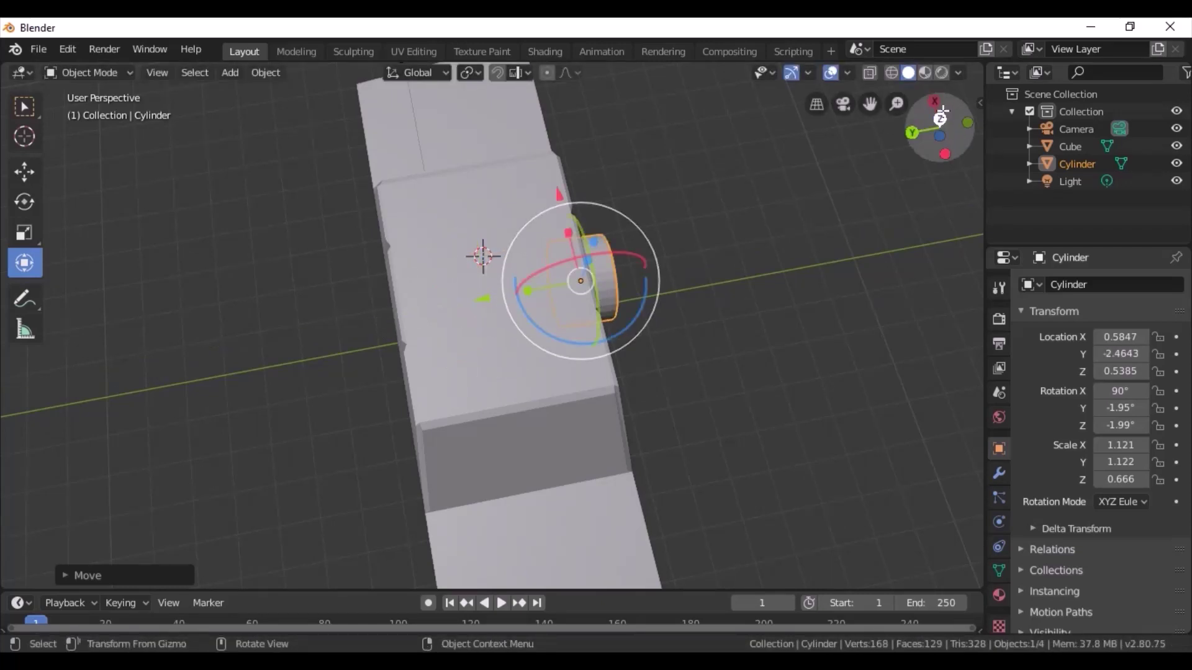
Position the wheel below the body's front bottom edge, thin it further, and tuck it against the side
drag(942, 110, 940, 127)
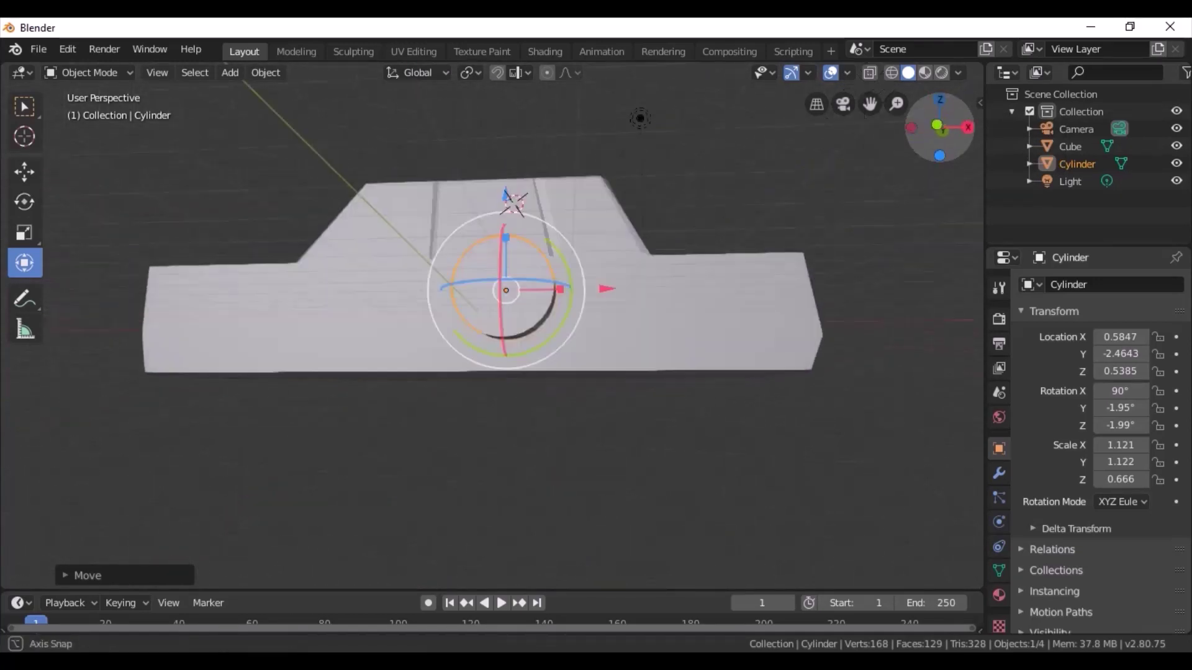
mouse_move(940, 128)
mouse_down()
mouse_move(567, 199)
mouse_move(576, 271)
mouse_up()
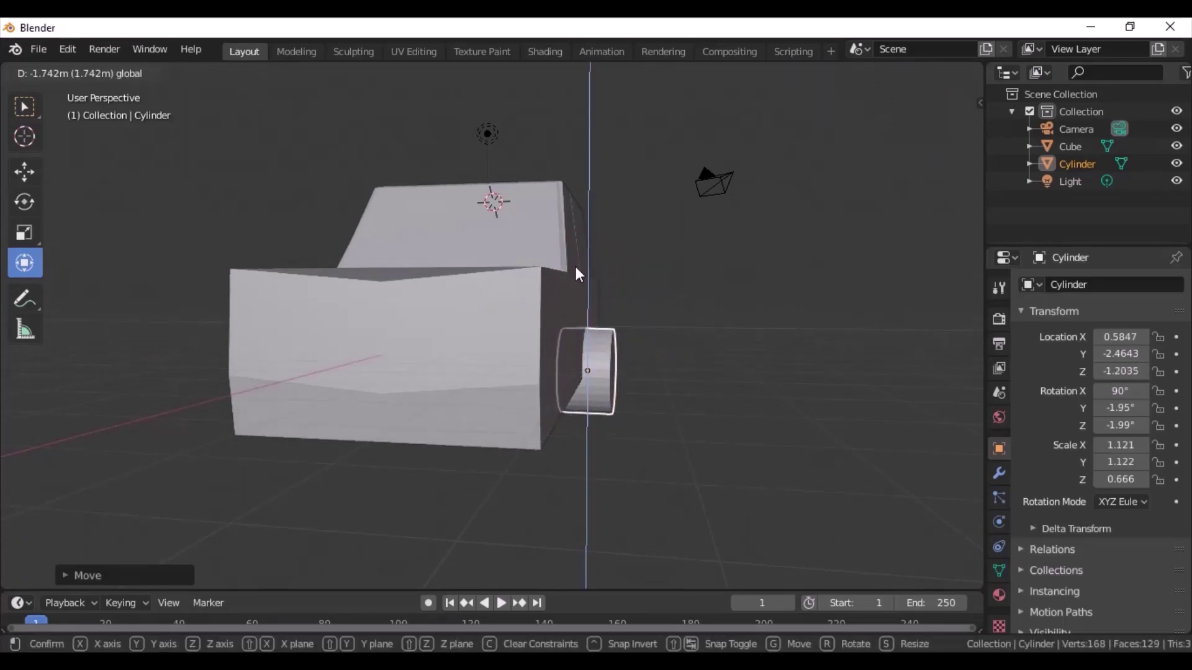
drag(577, 271, 576, 267)
drag(937, 130, 670, 441)
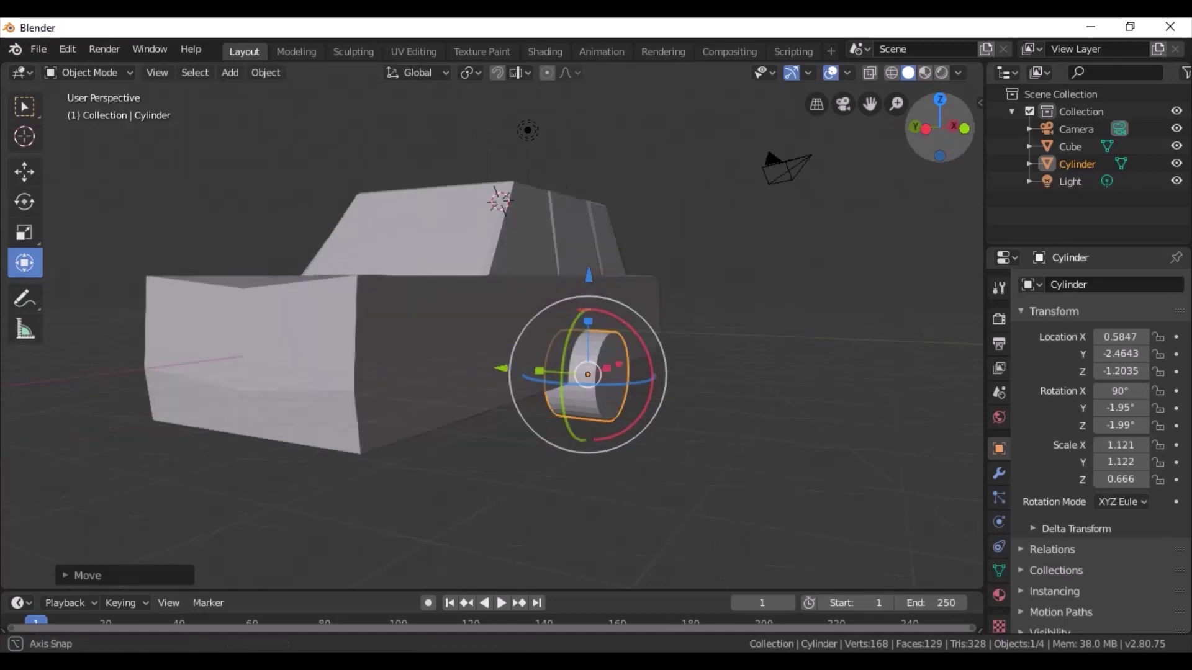
mouse_move(591, 393)
mouse_down()
mouse_move(828, 395)
mouse_move(790, 387)
mouse_up()
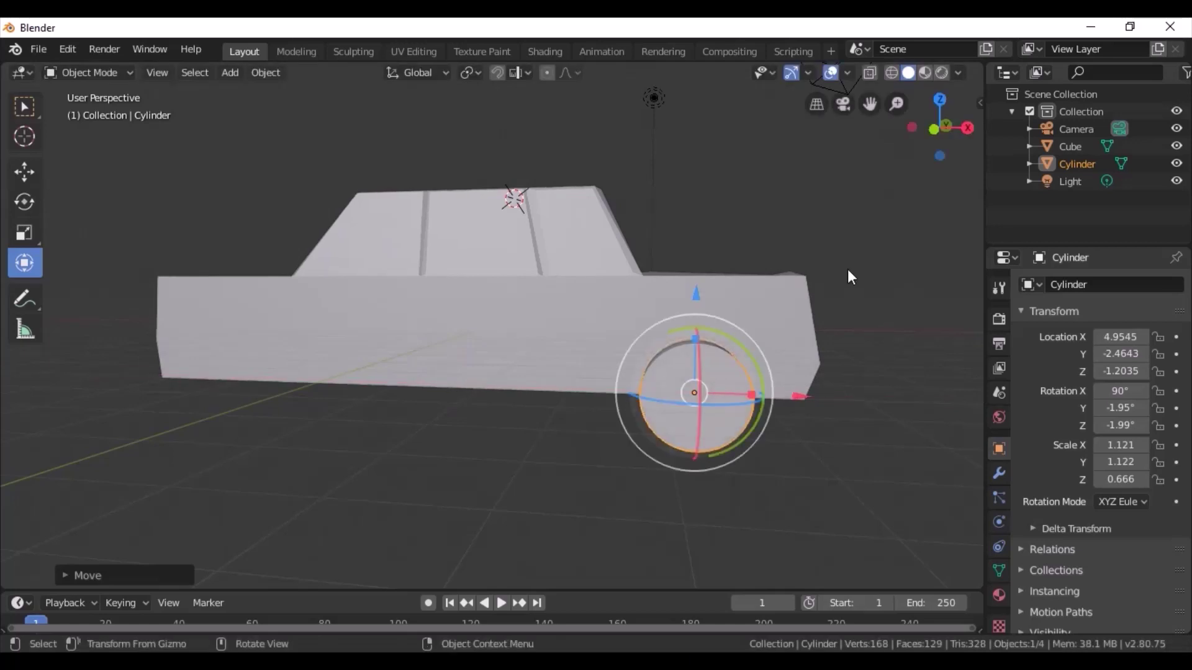
drag(968, 128, 887, 132)
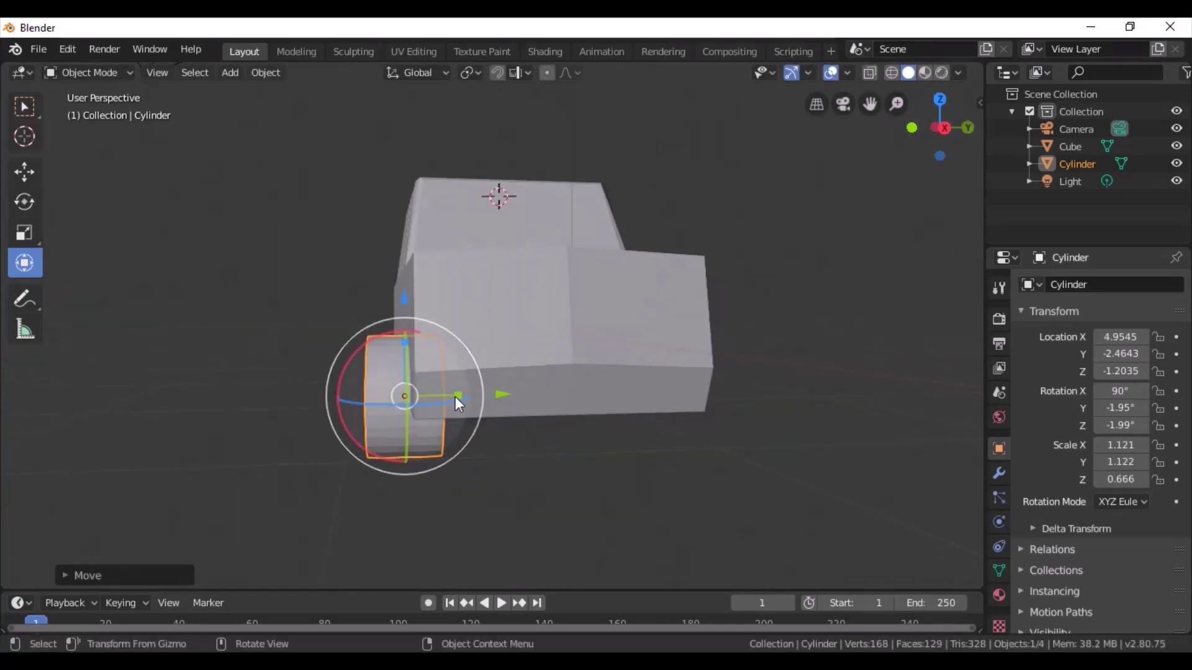
drag(457, 393, 444, 390)
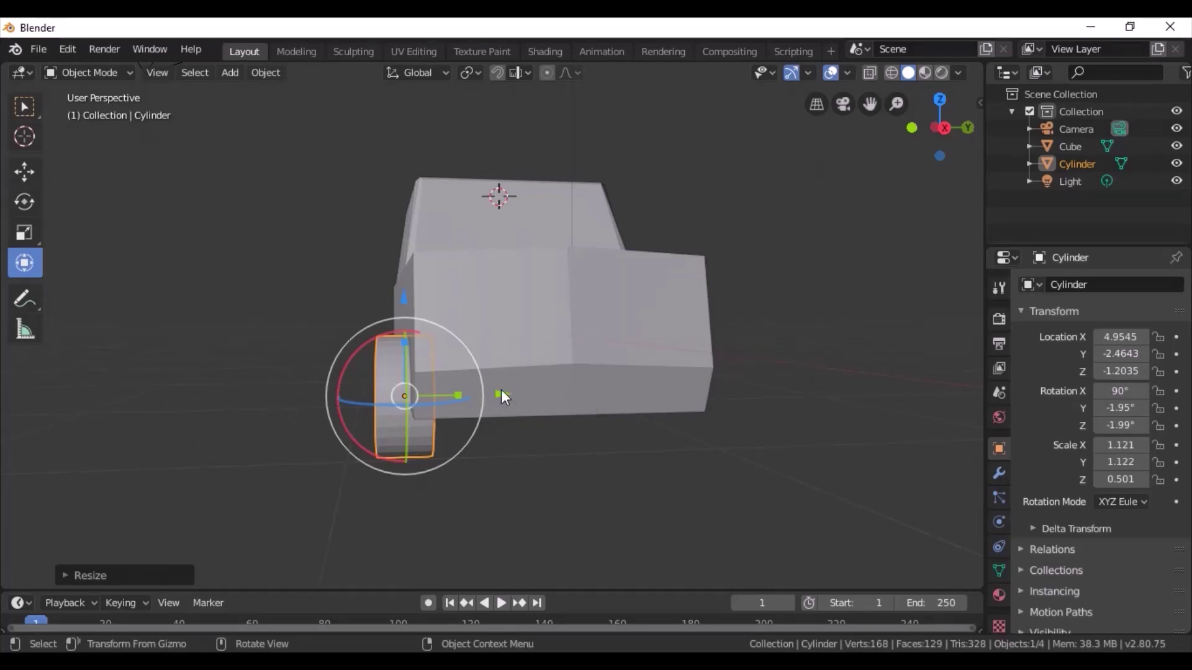
drag(501, 391, 519, 397)
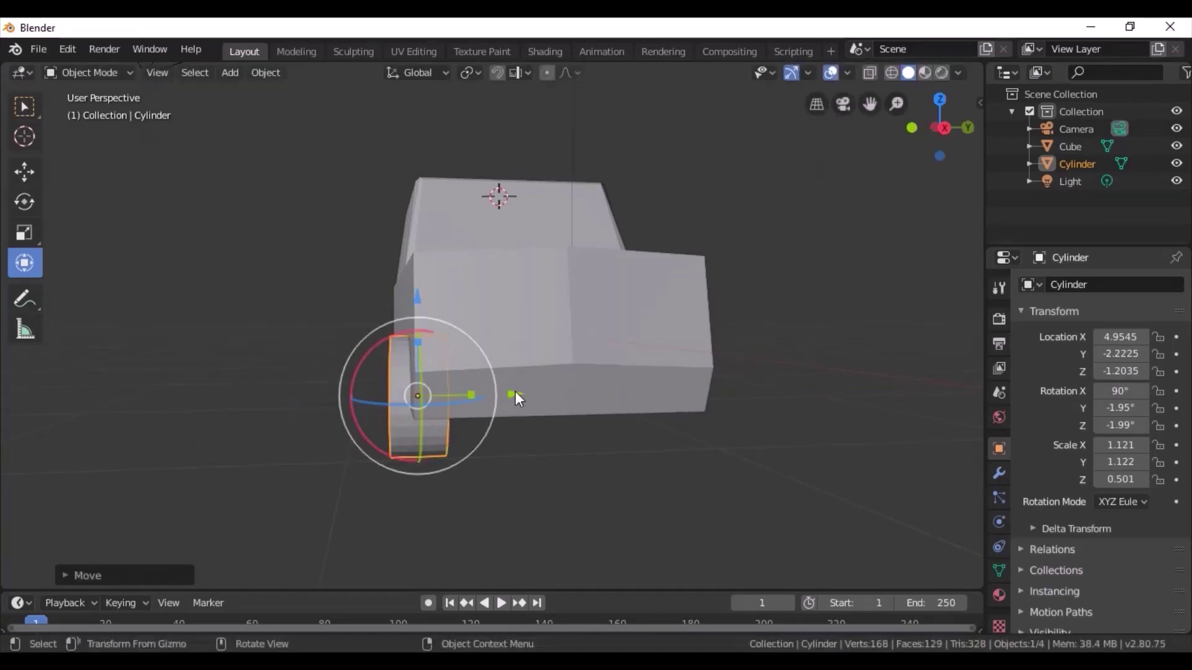
mouse_move(945, 128)
mouse_down()
mouse_move(906, 143)
mouse_move(768, 309)
mouse_move(707, 283)
mouse_up()
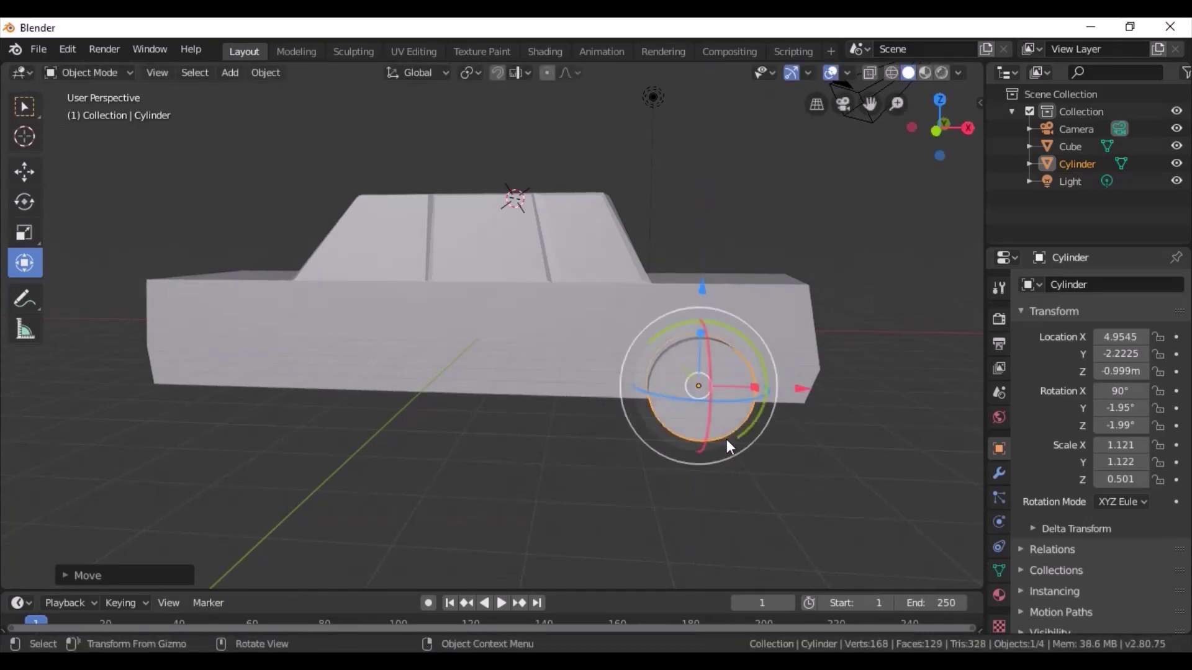
Copy and paste the wheel, then slide the duplicate along X to the car's rear
key(ctrl+c)
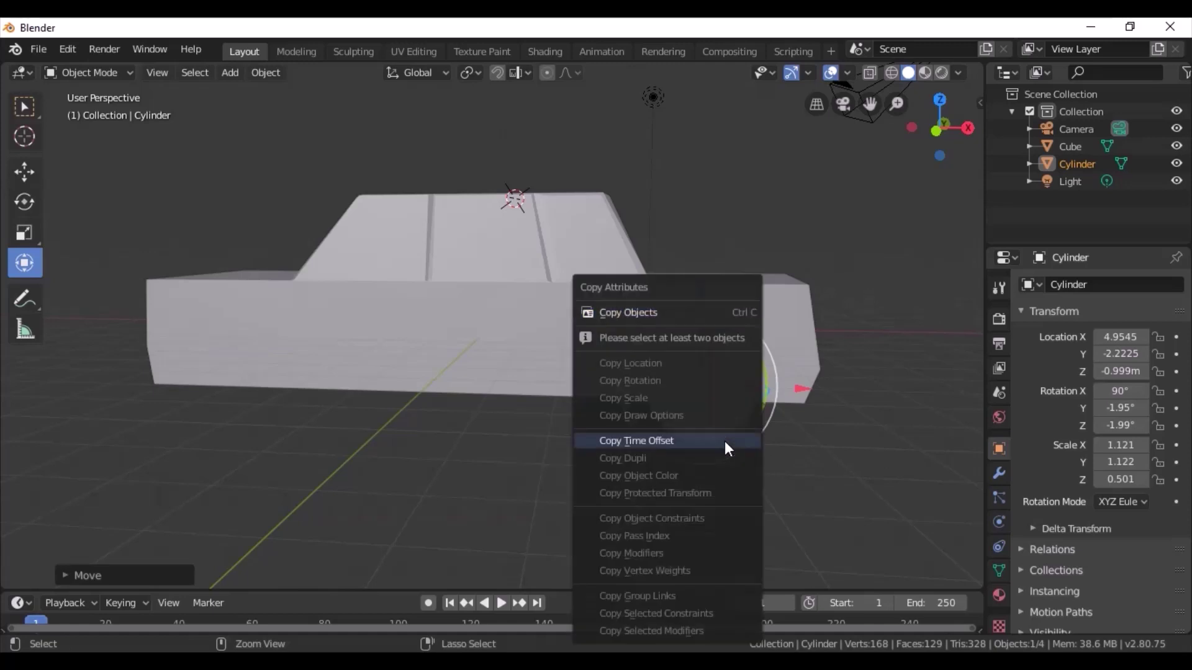
click(646, 313)
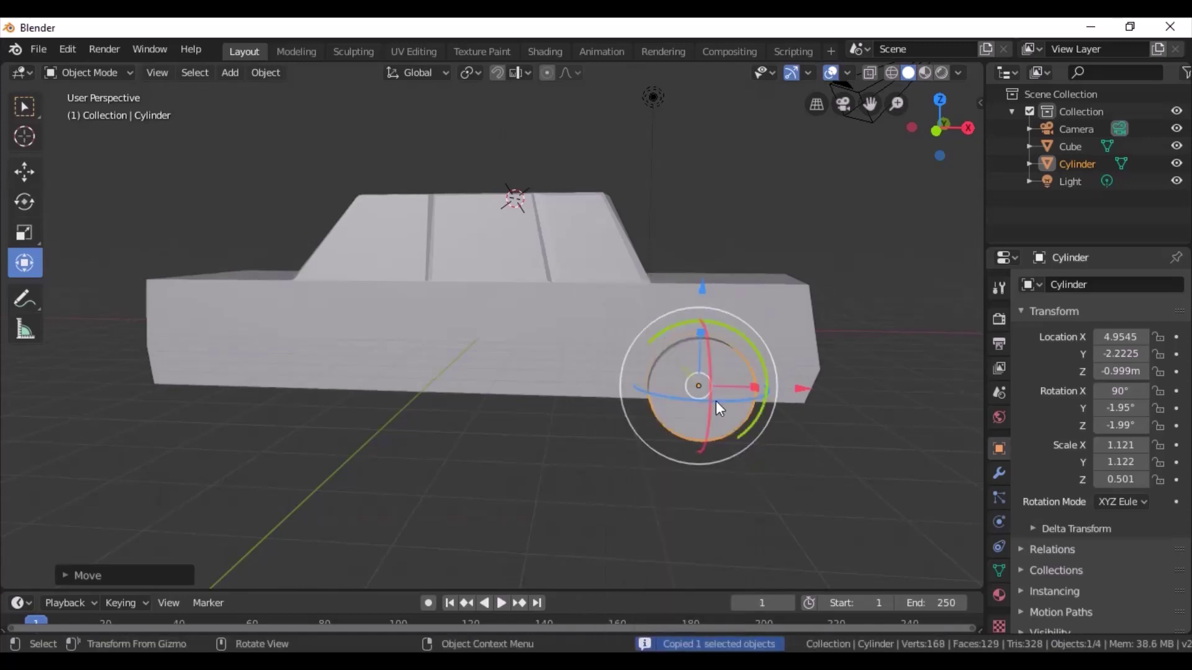
key(ctrl+v)
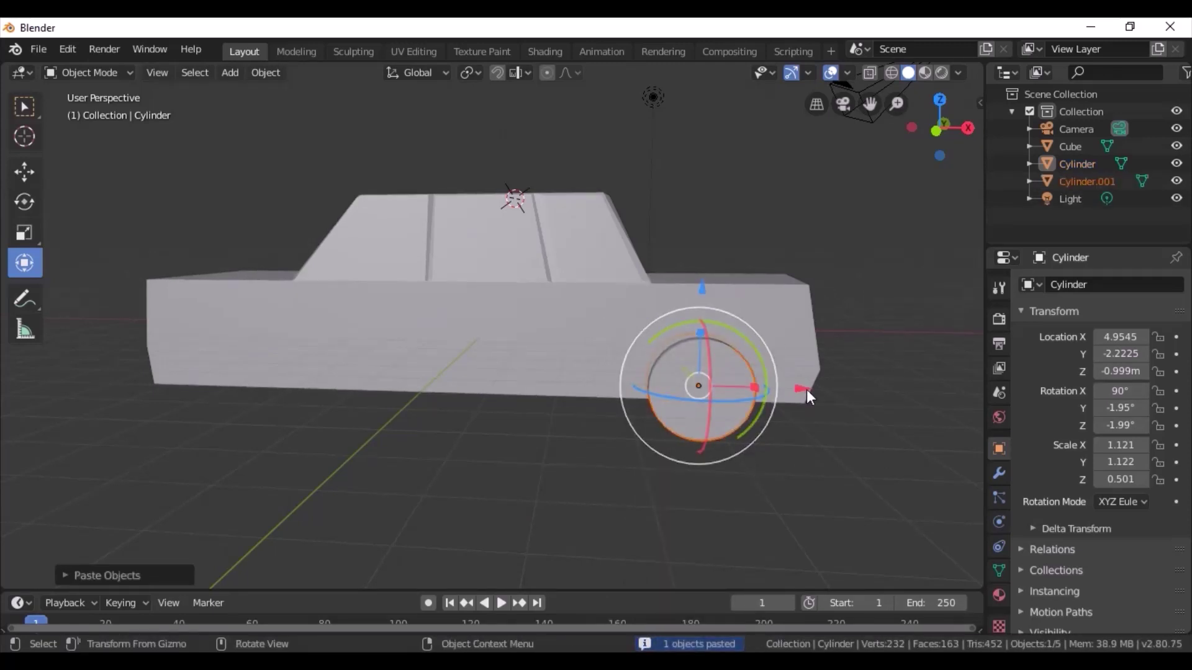
key(g)
key(x)
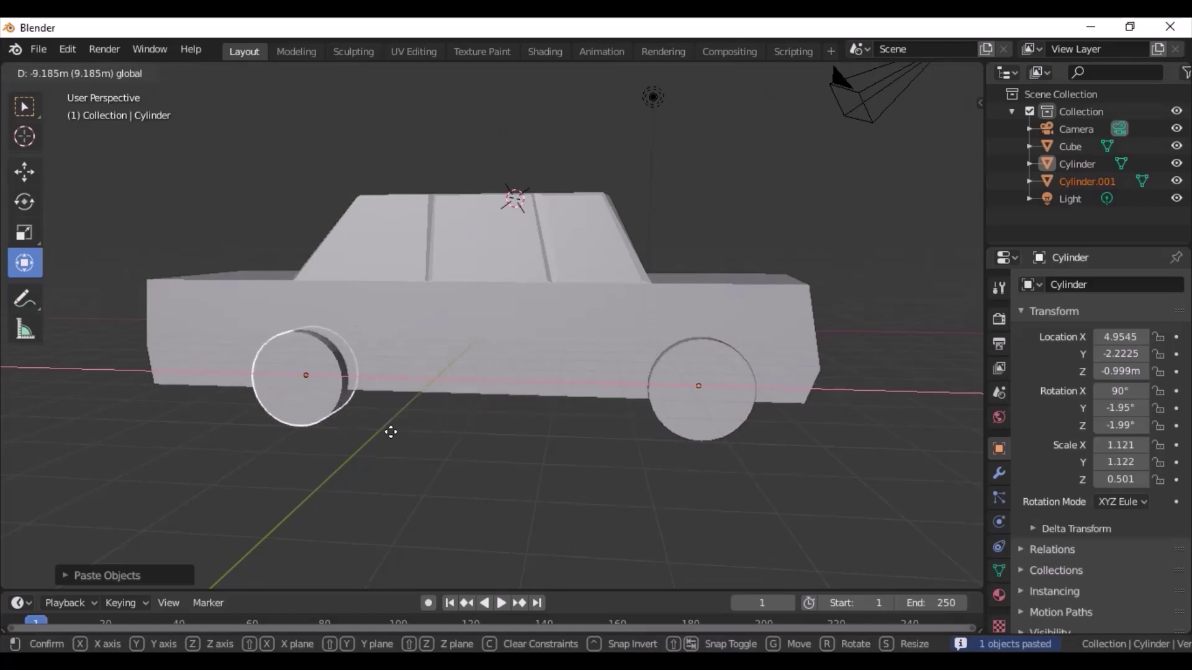
click(353, 441)
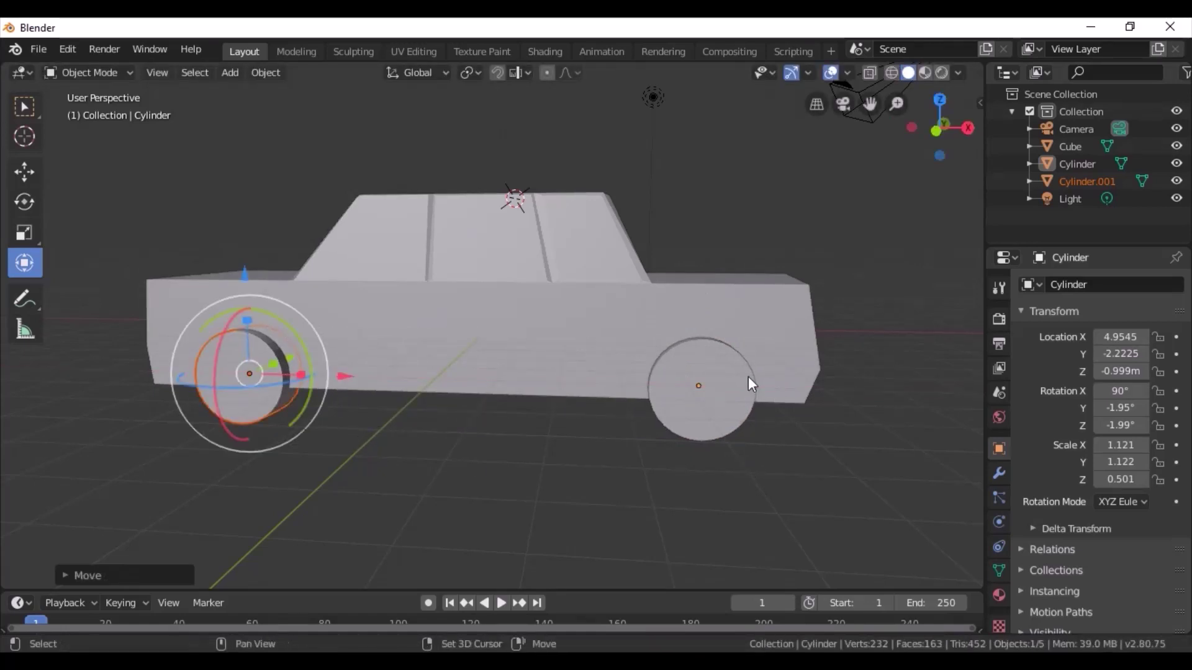
Copy both wheels and paste them as a new pair, Cylinder.002 and Cylinder.003
shift+click(724, 372)
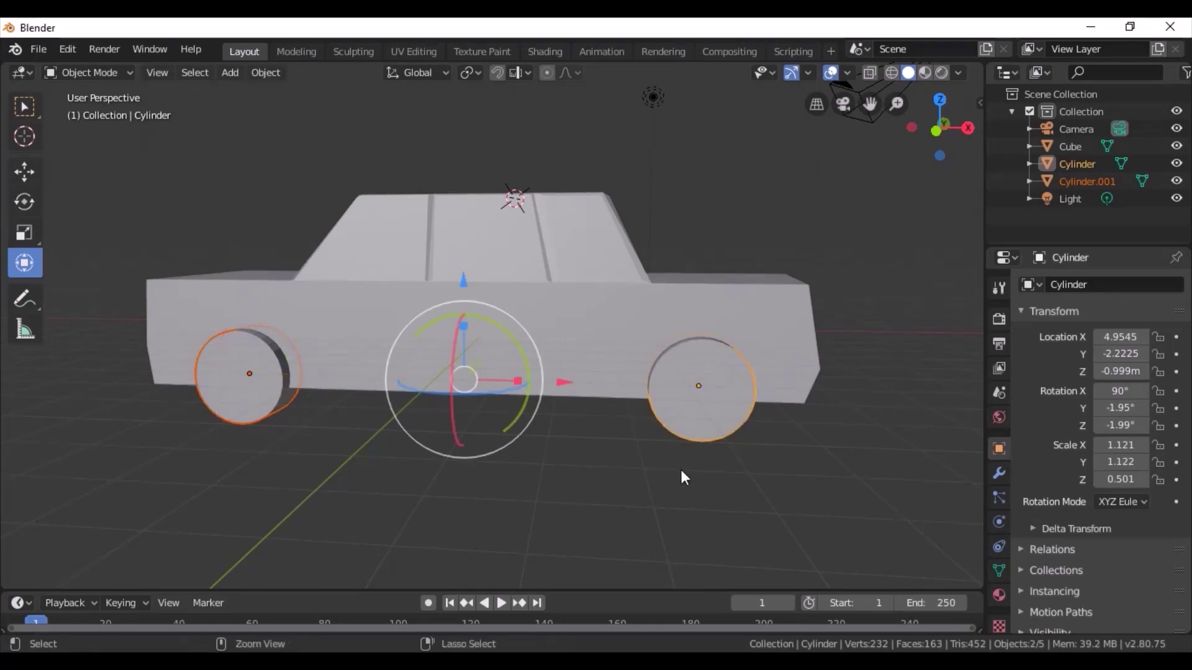
key(ctrl+c)
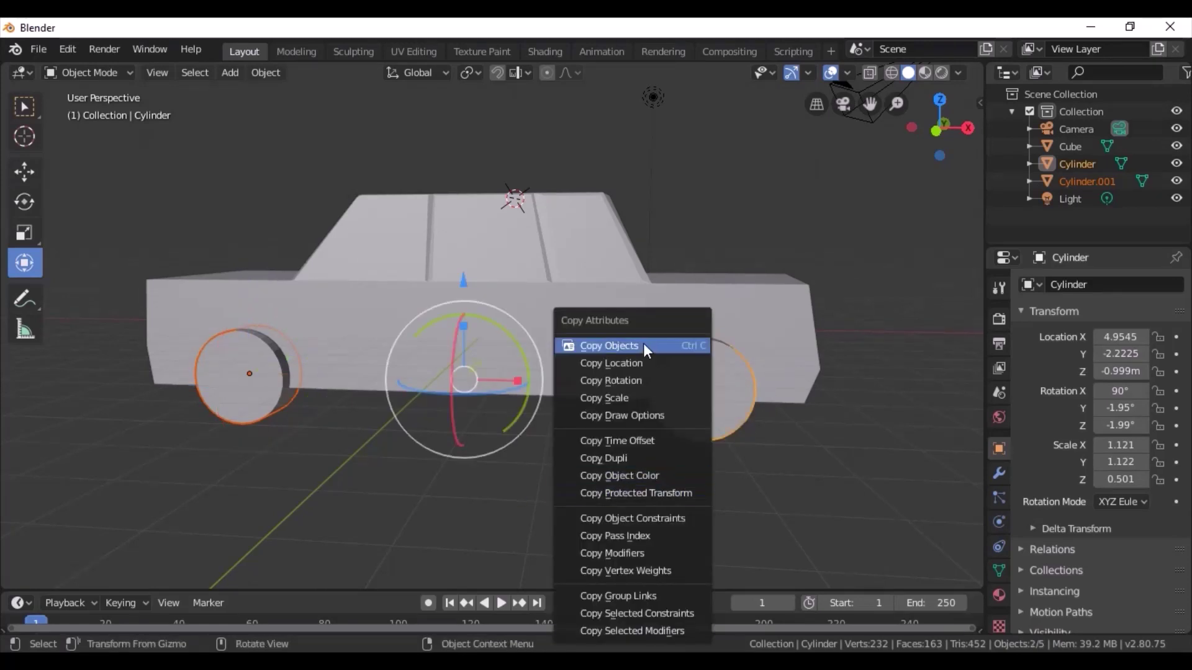
click(643, 347)
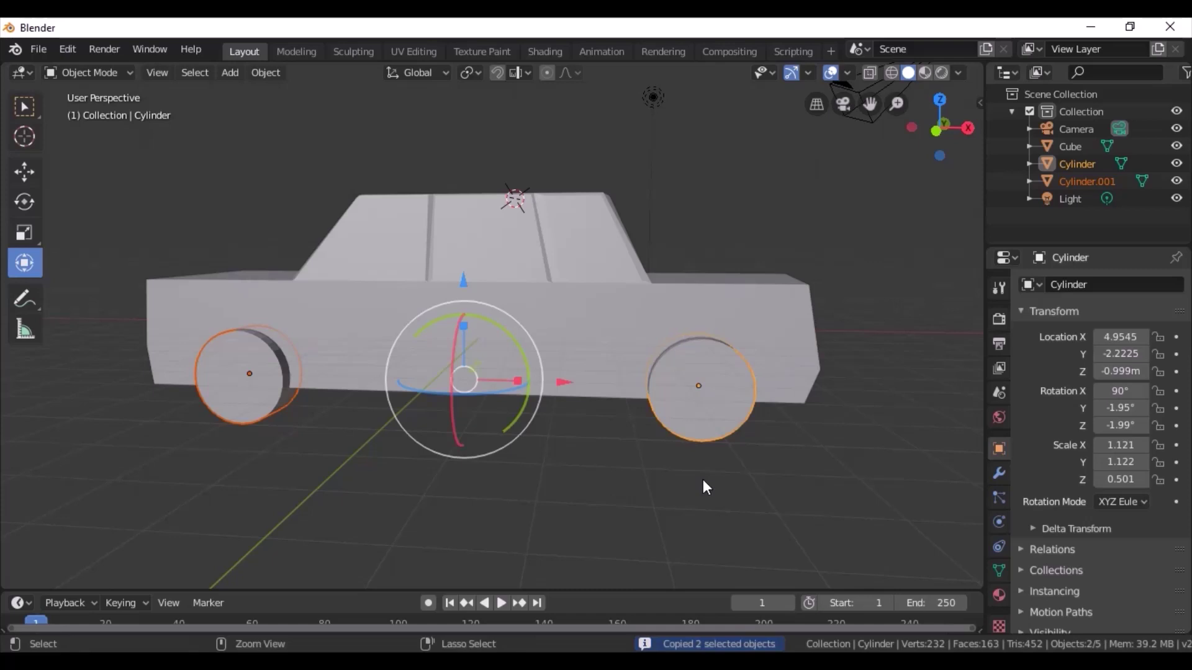
key(ctrl+v)
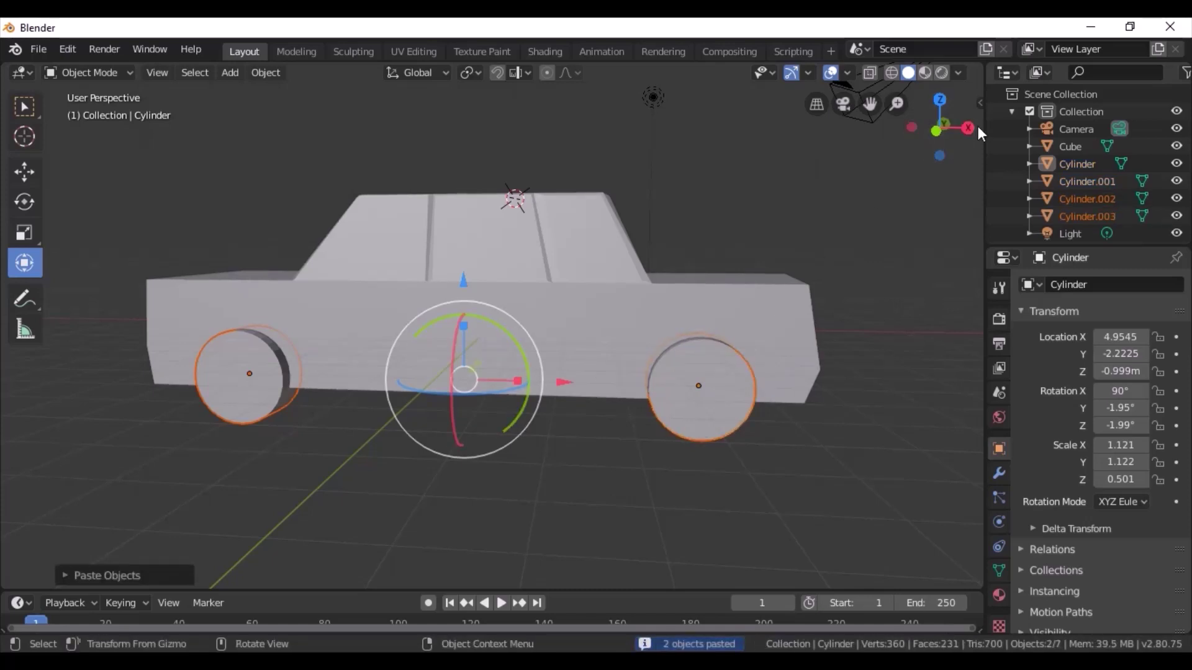
Drag the pasted wheel pair along Y to the car's far side, snug against the body
drag(969, 129, 919, 134)
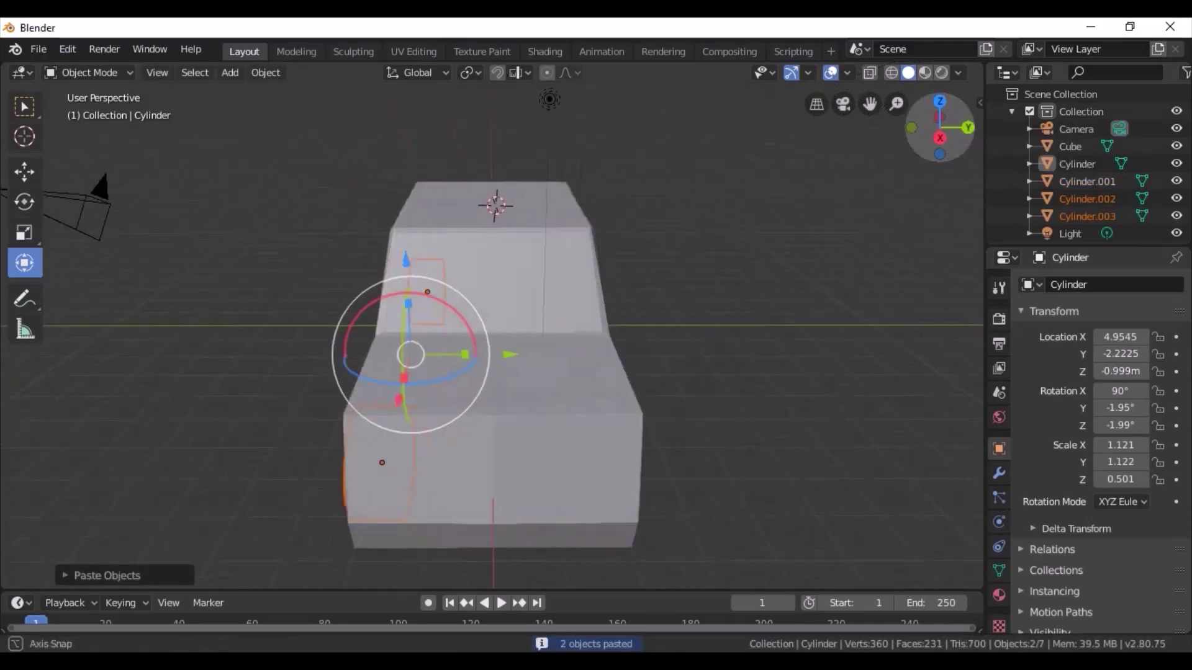
mouse_move(511, 354)
mouse_down()
mouse_move(712, 380)
mouse_move(691, 382)
mouse_up()
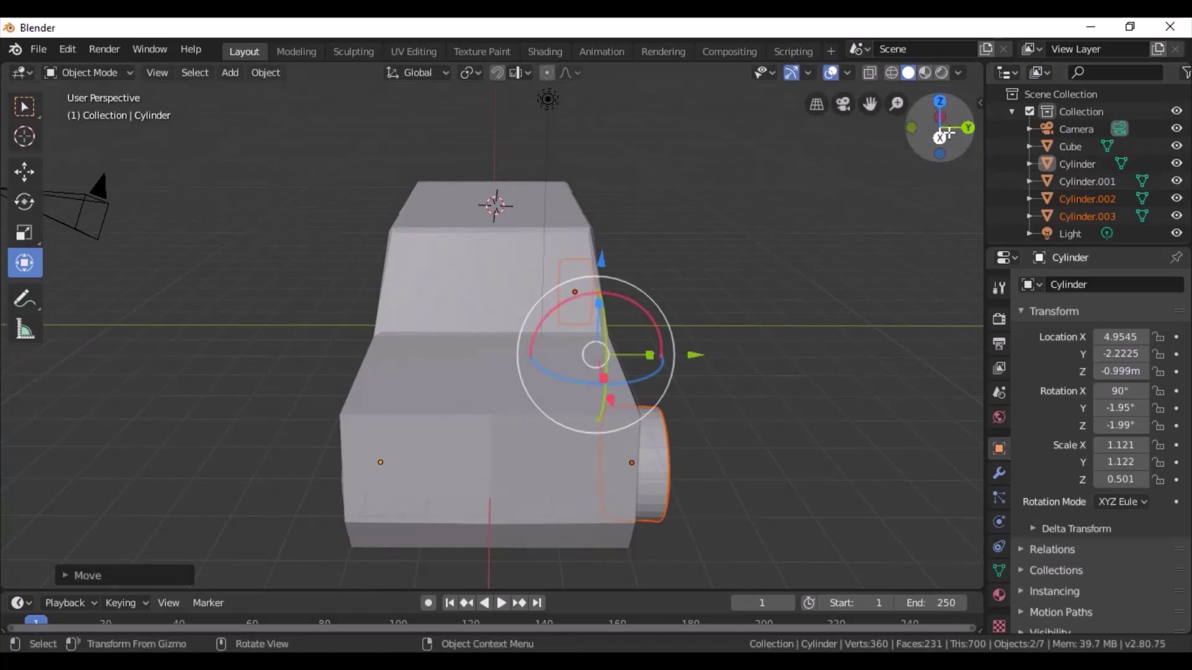
mouse_move(947, 134)
mouse_down()
mouse_move(887, 142)
mouse_move(728, 327)
mouse_up()
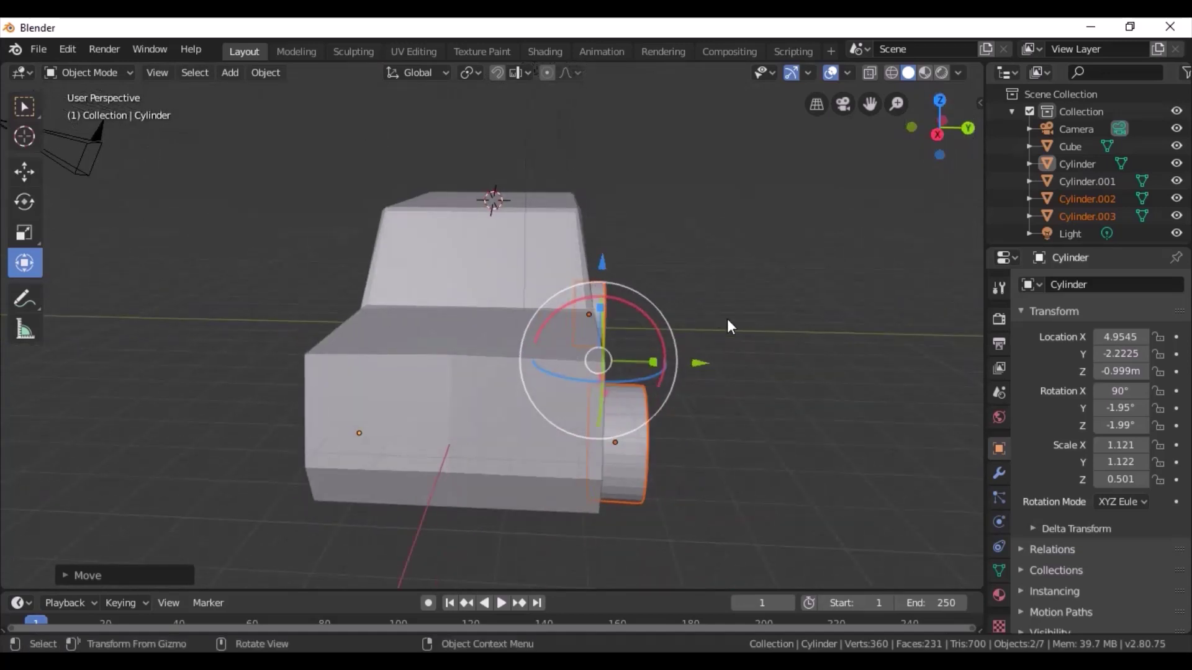
drag(698, 360, 681, 360)
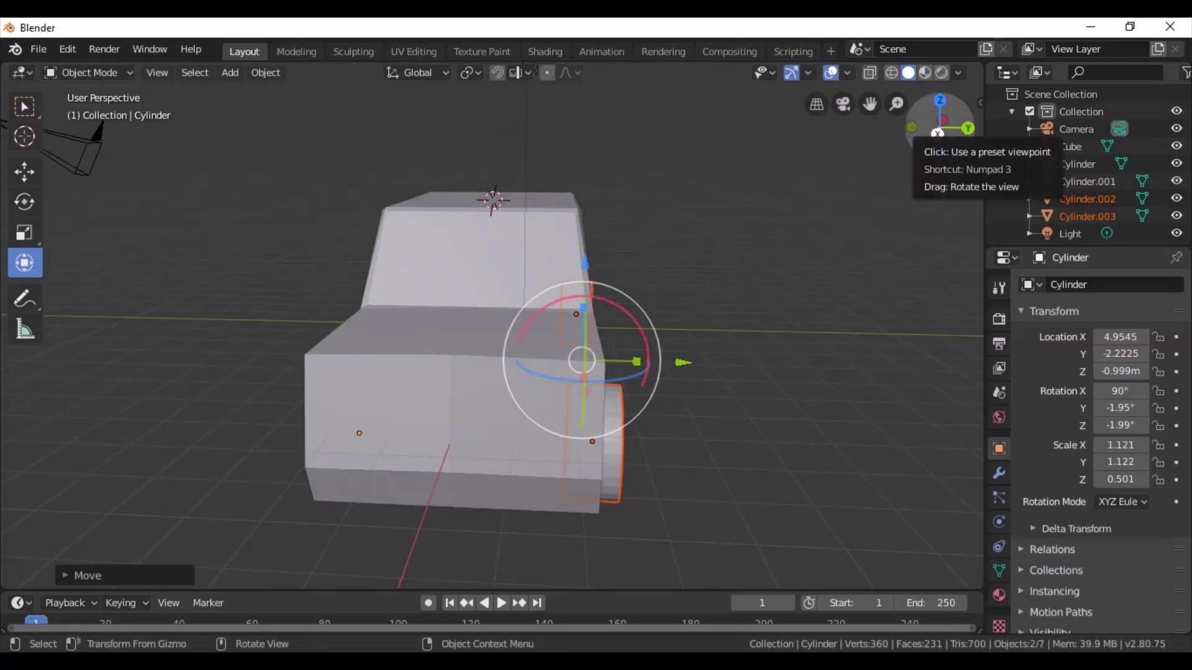
mouse_move(932, 134)
mouse_down()
mouse_move(913, 142)
mouse_move(932, 128)
mouse_move(949, 134)
mouse_move(938, 146)
mouse_up()
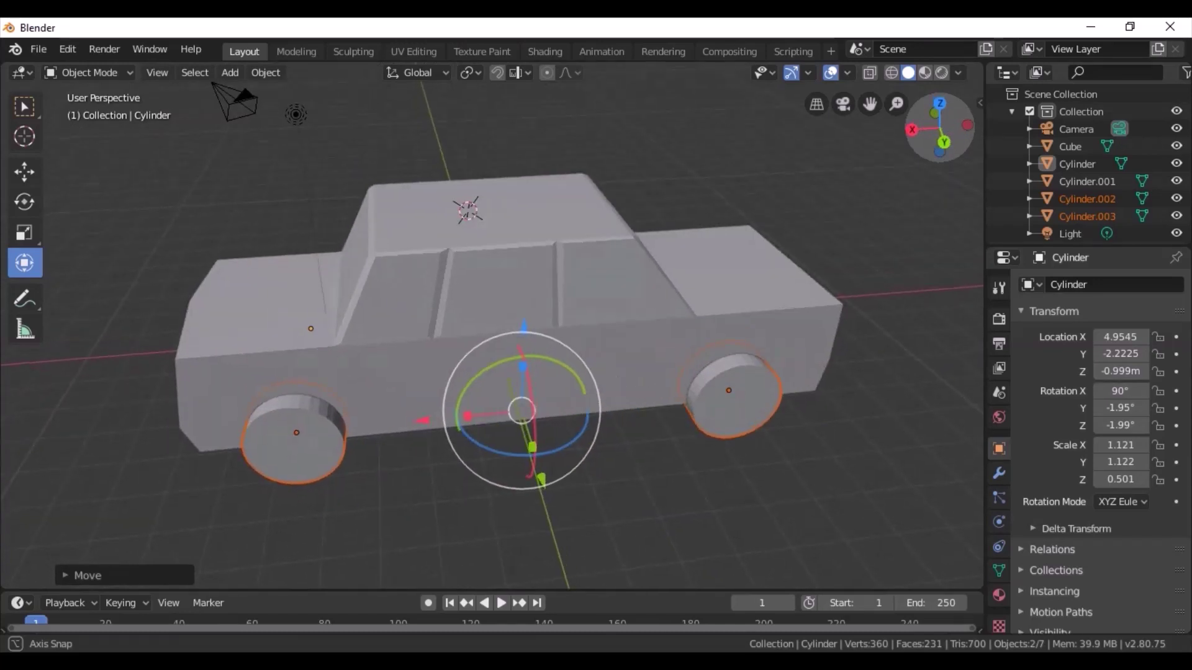